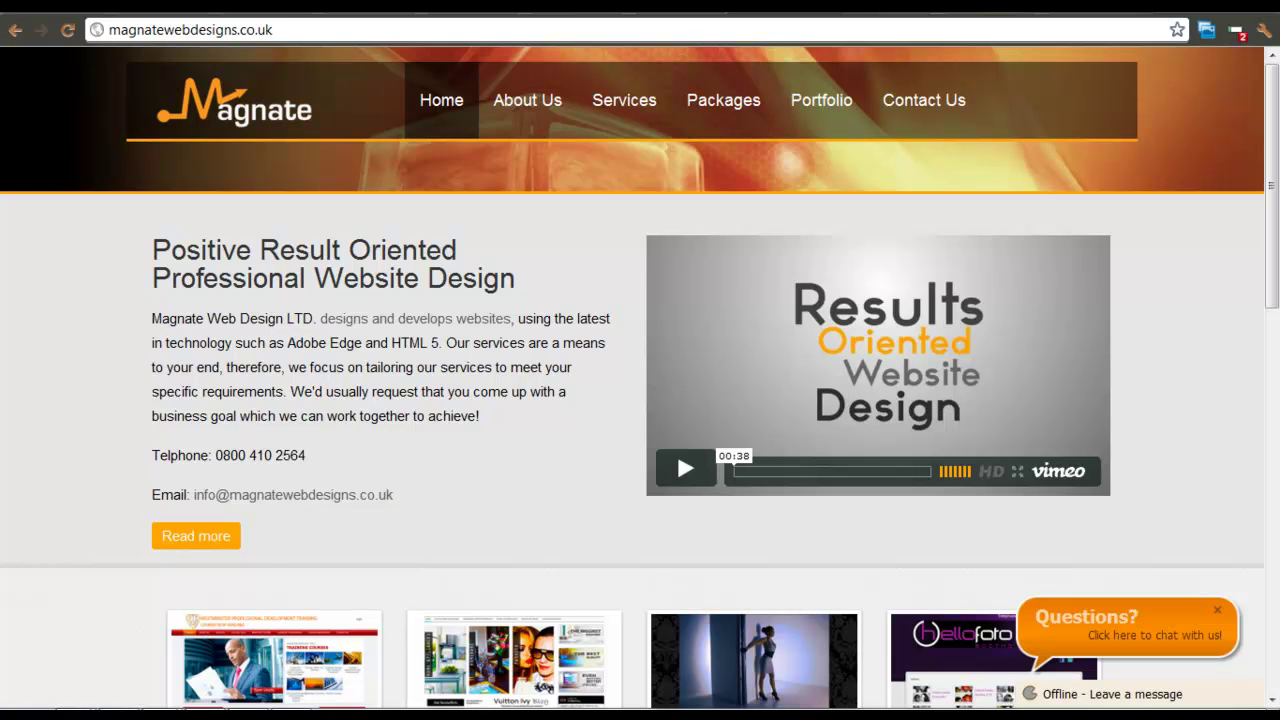
- Open the project management site at magnatewebdesign.companyworkflow.com
left_click(723, 29)
type("http://magnatewebdesign.companyworkflow.com/")
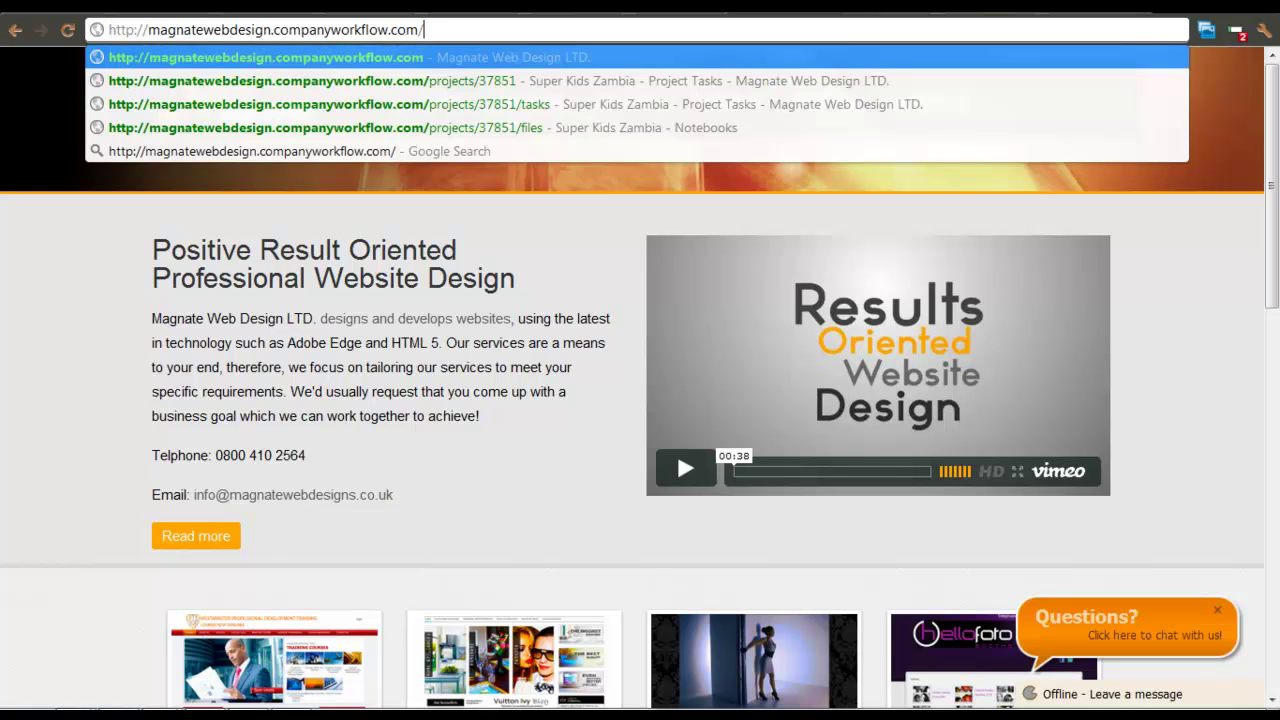
key("Return")
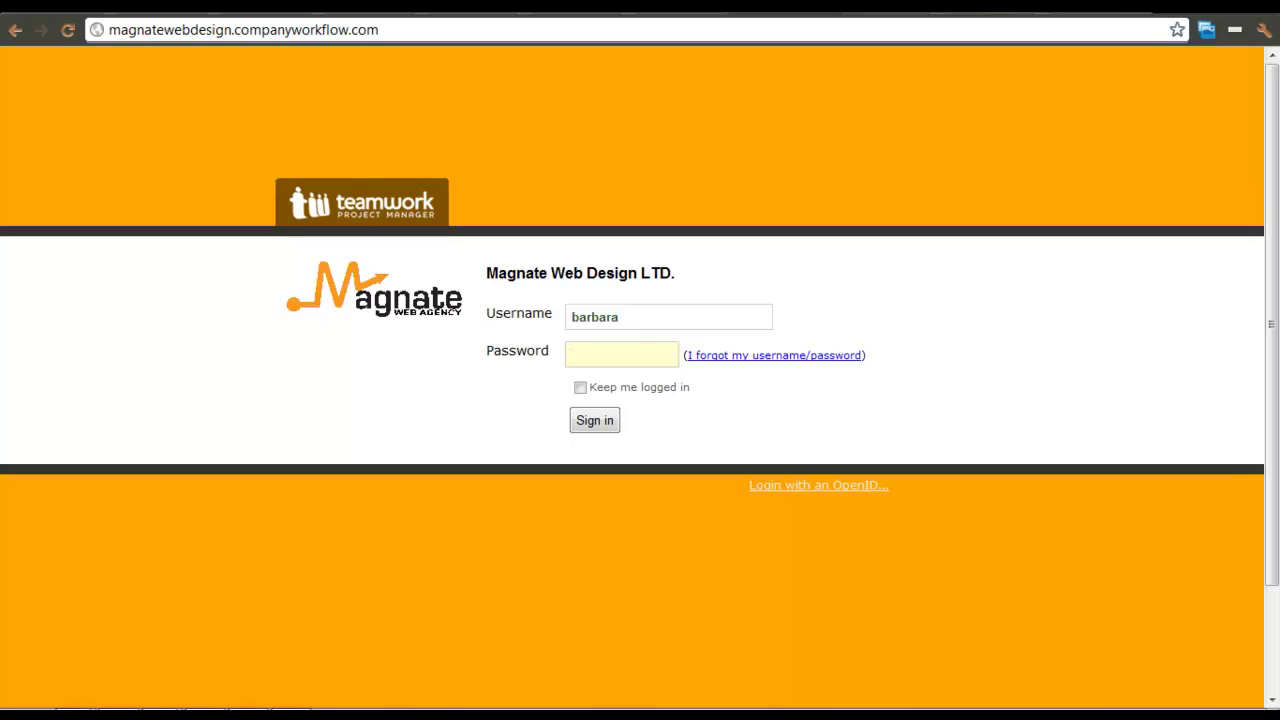
- Sign in to the Magnate Web Design project site by entering the account username and password
double_click(618, 317)
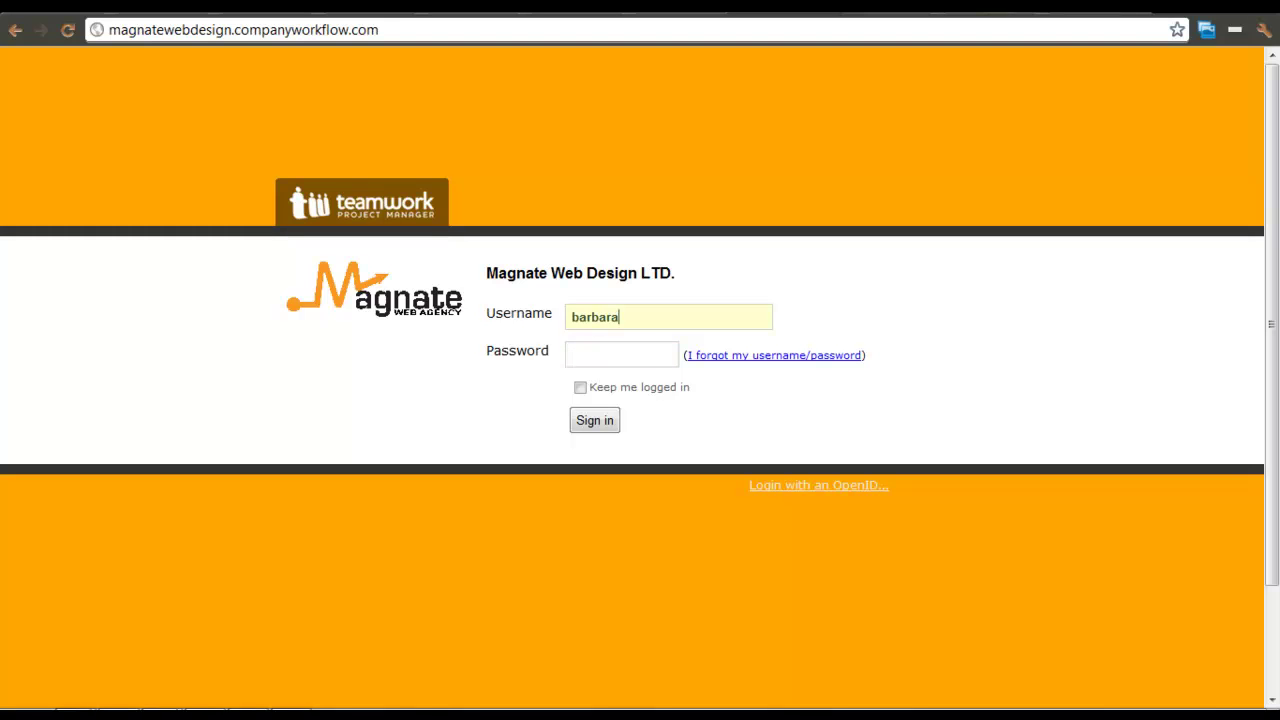
type("barbara")
key("Tab")
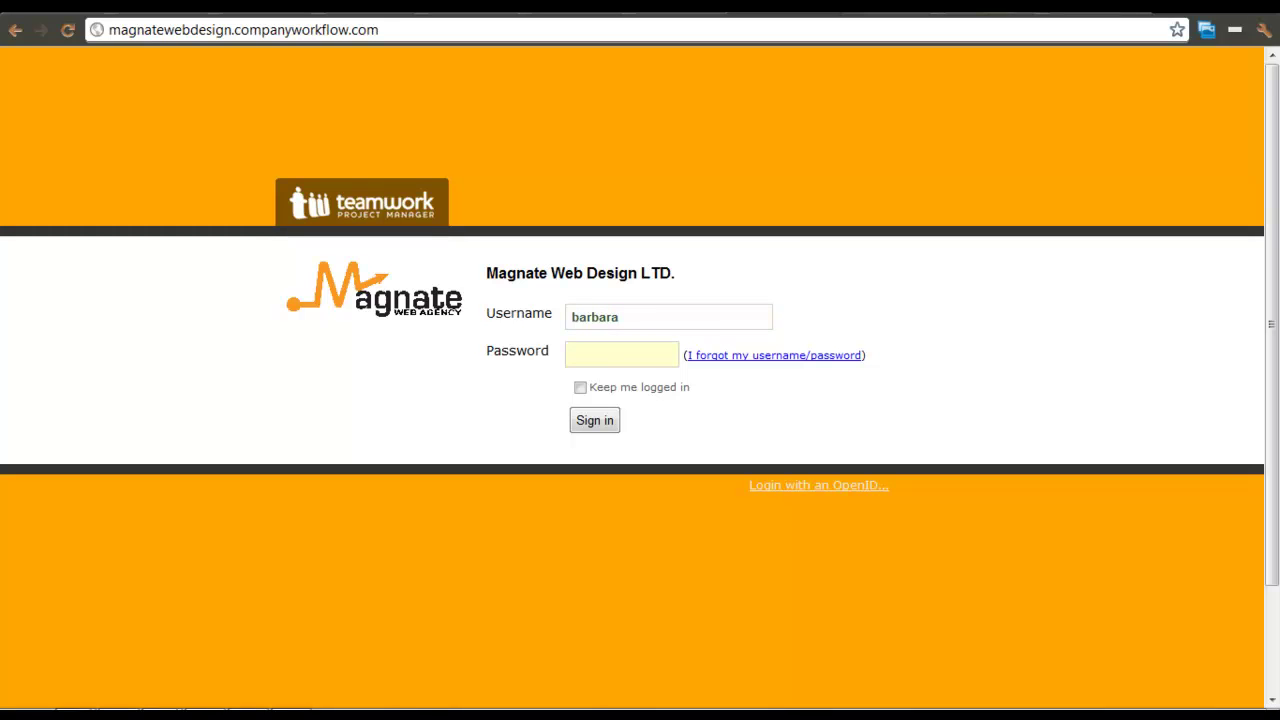
type("*********")
key("Return")
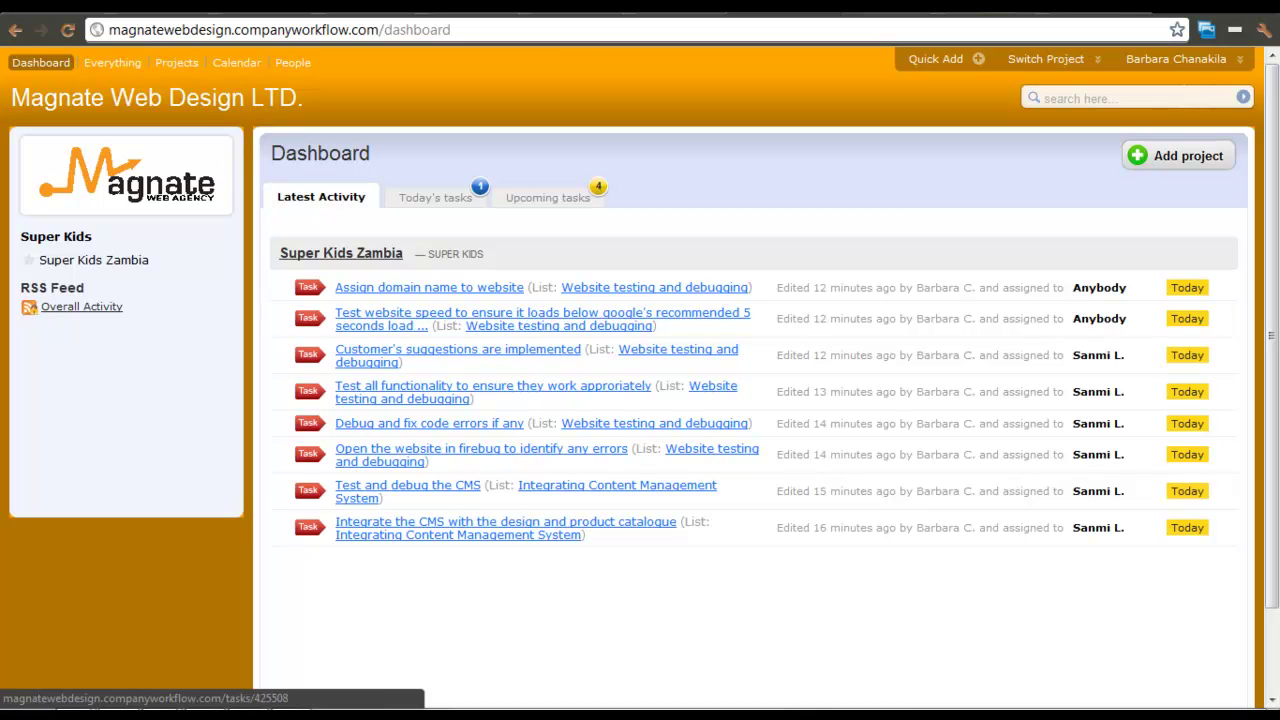
- Check today's tasks and the upcoming tasks on the dashboard
left_click(435, 197)
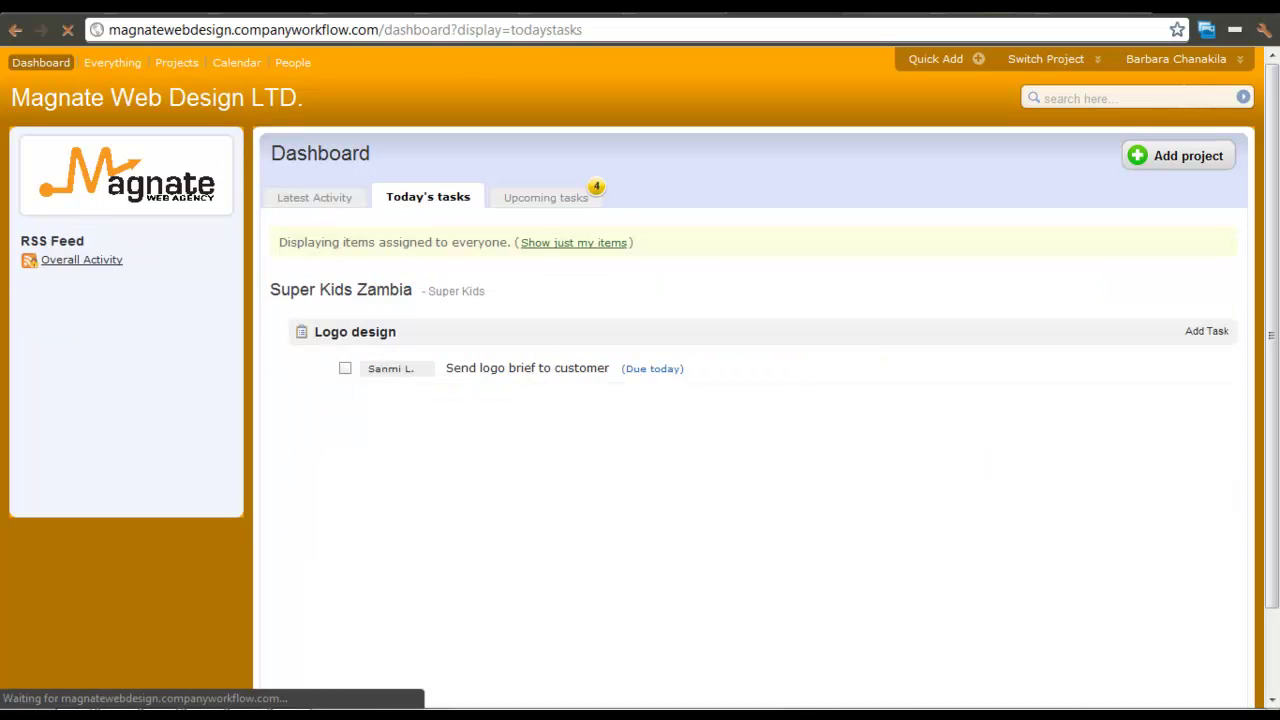
left_click(546, 197)
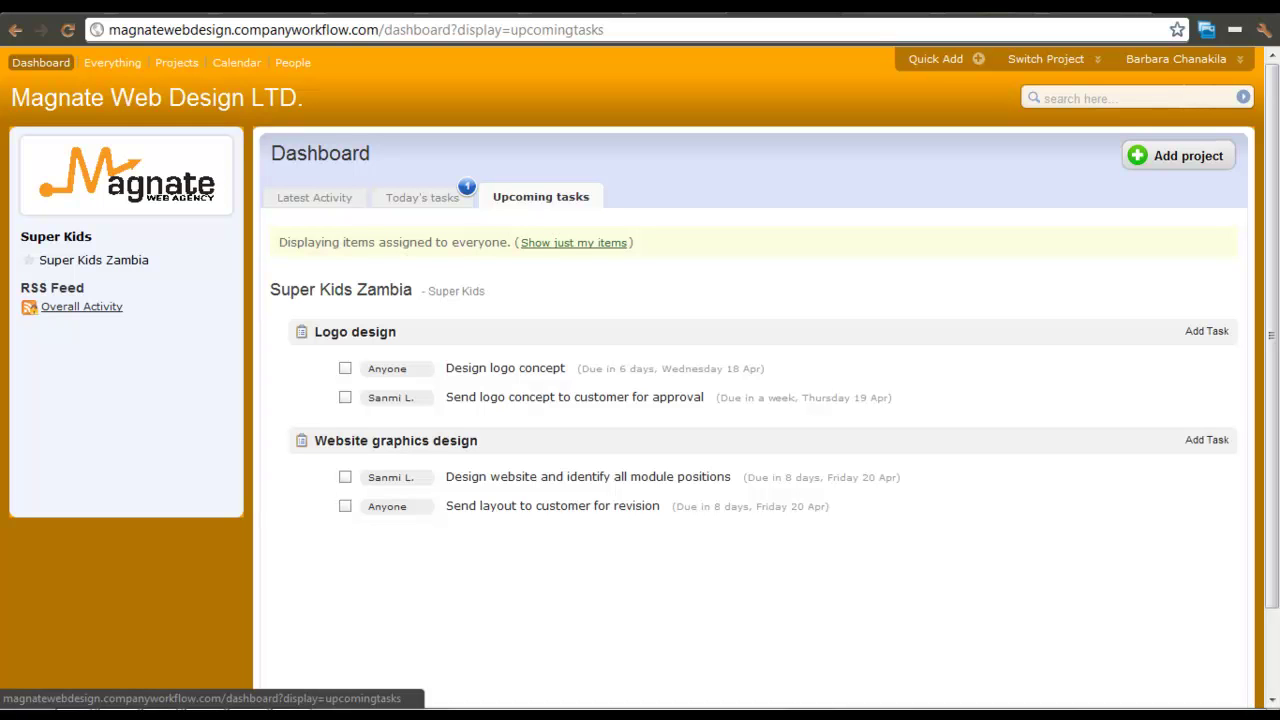
left_click(422, 197)
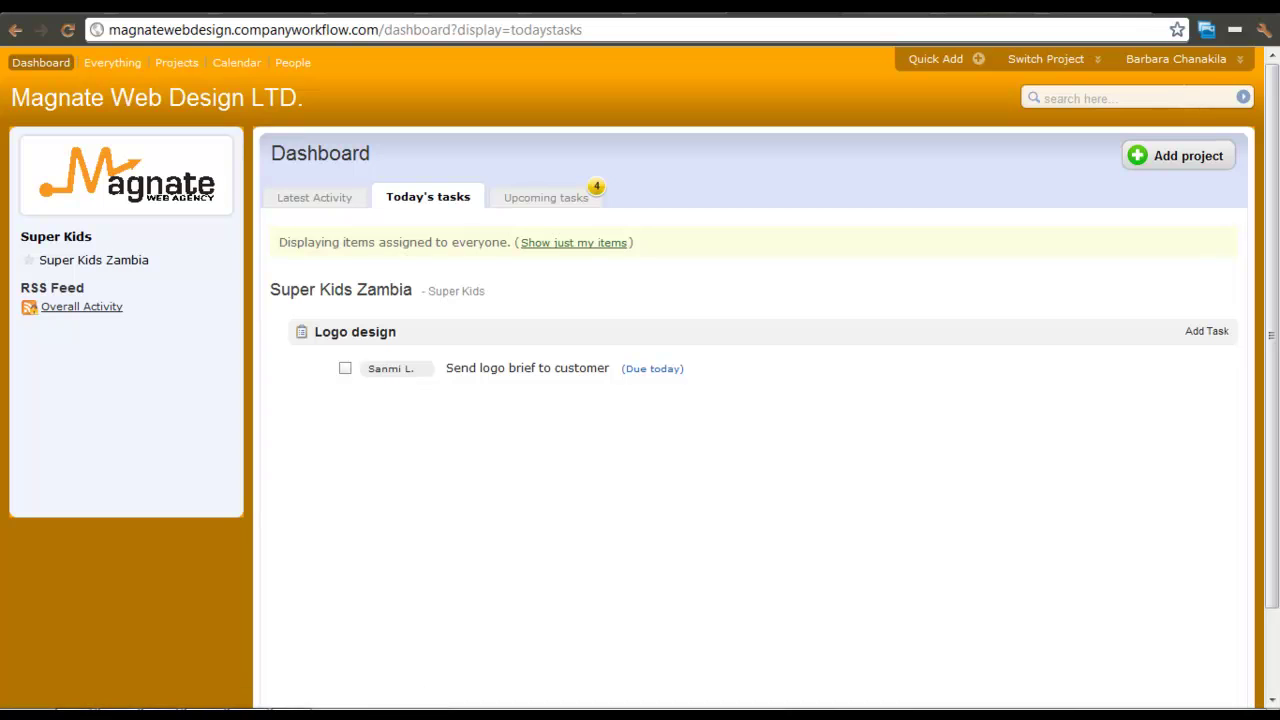
- Switch to the Super Kids Zambia project and look through its overview, including the milestones calendar and activity list
left_click(1046, 59)
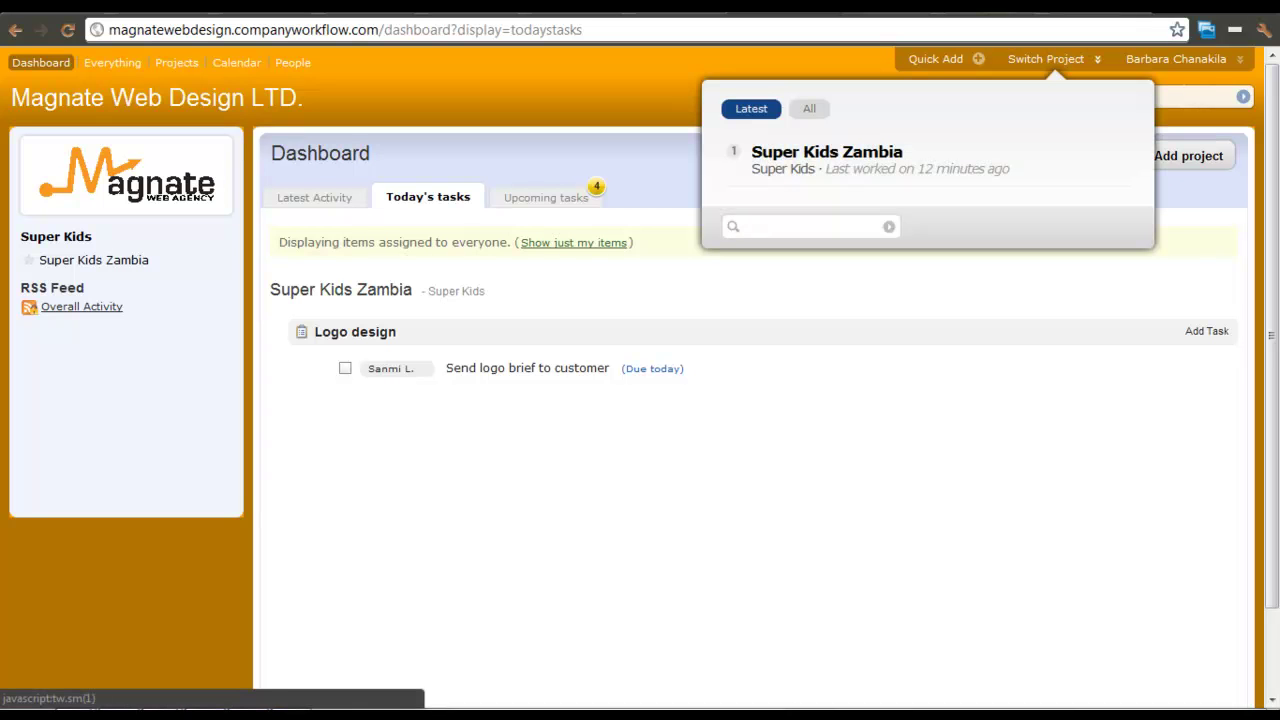
left_click(826, 152)
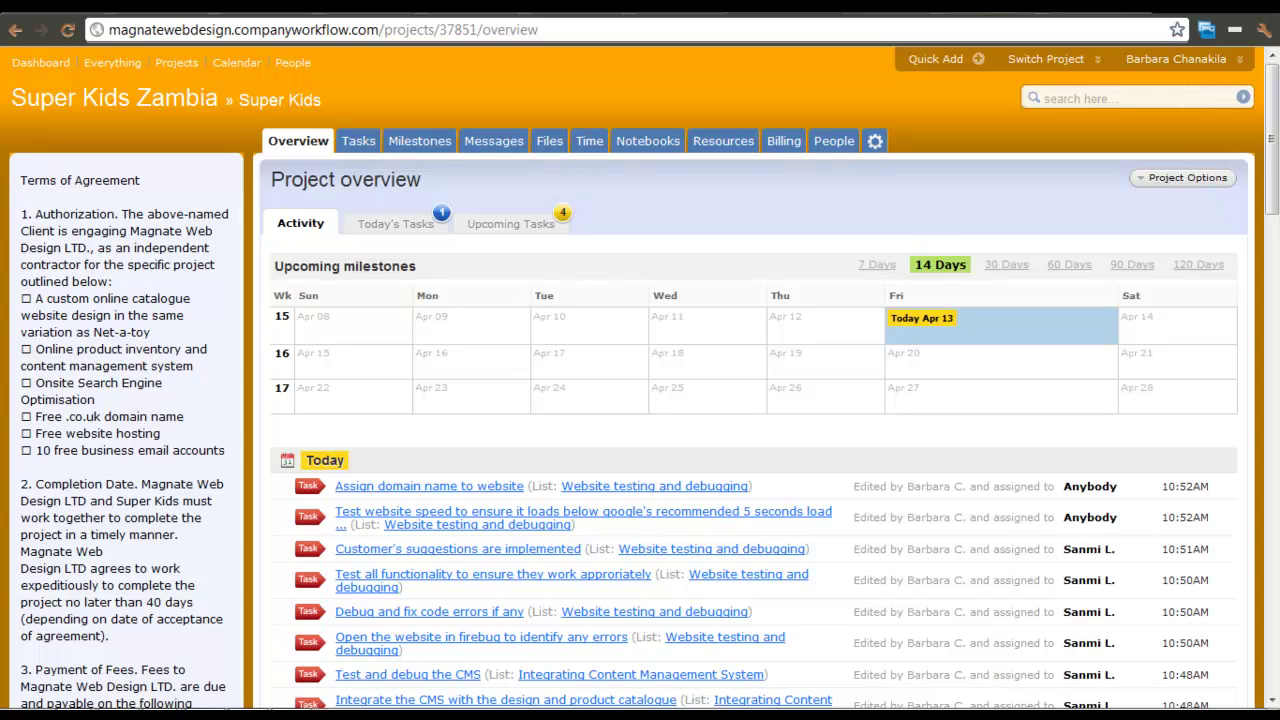
left_click_drag(1271, 139, 1271, 380)
scroll(760, 380, "down", 3)
scroll(760, 380, "down", 5)
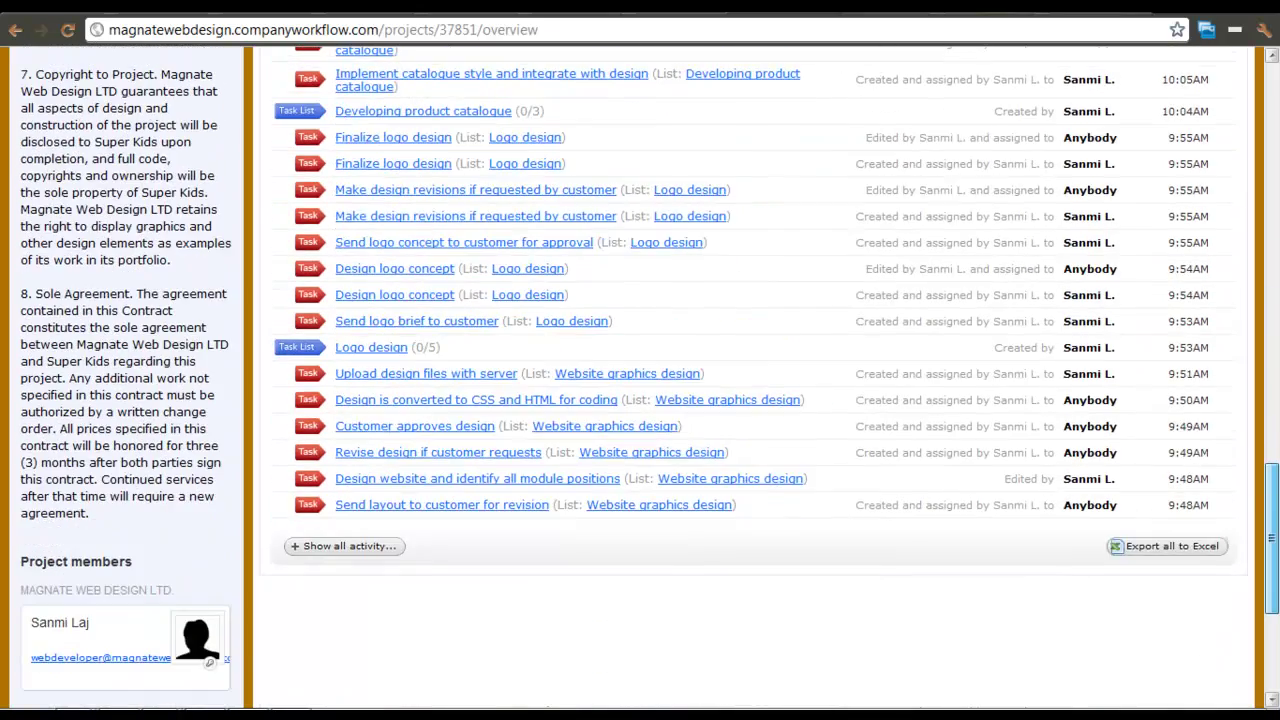
scroll(760, 380, "up", 20)
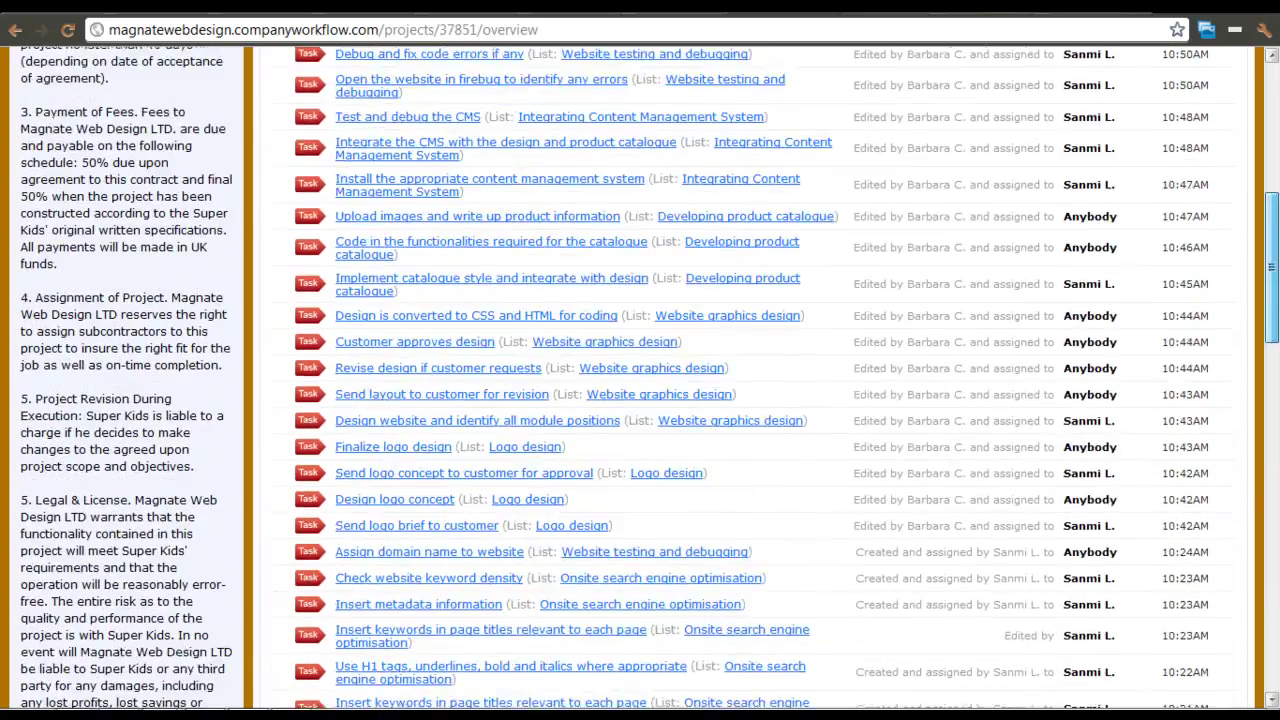
scroll(760, 380, "up", 3)
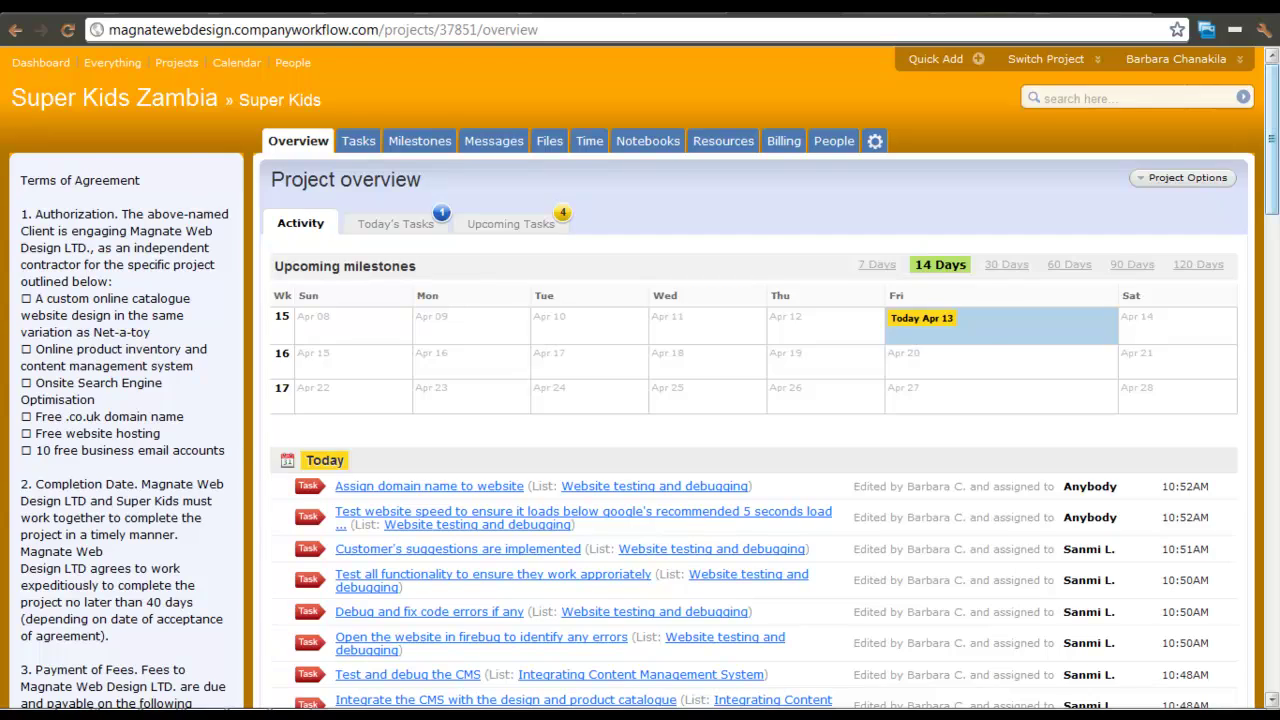
scroll(640, 378, "down", 6)
scroll(640, 378, "up", 2)
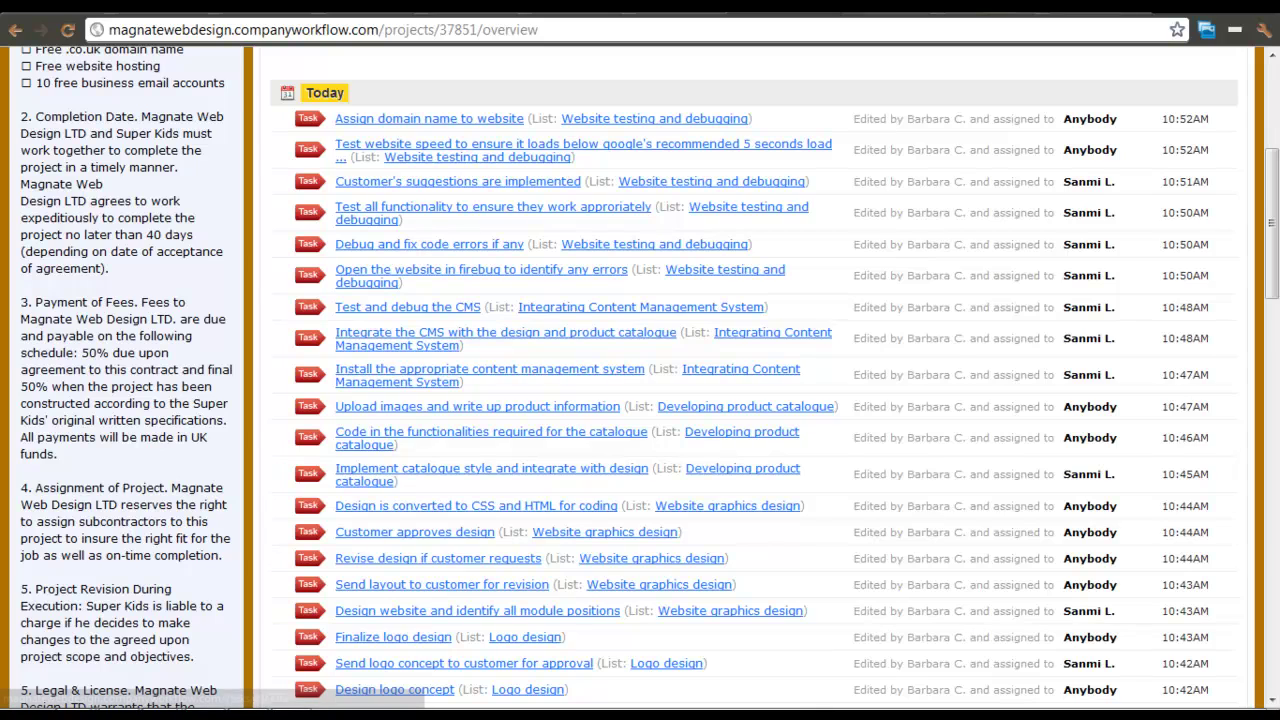
scroll(640, 378, "down", 2)
scroll(640, 378, "up", 5)
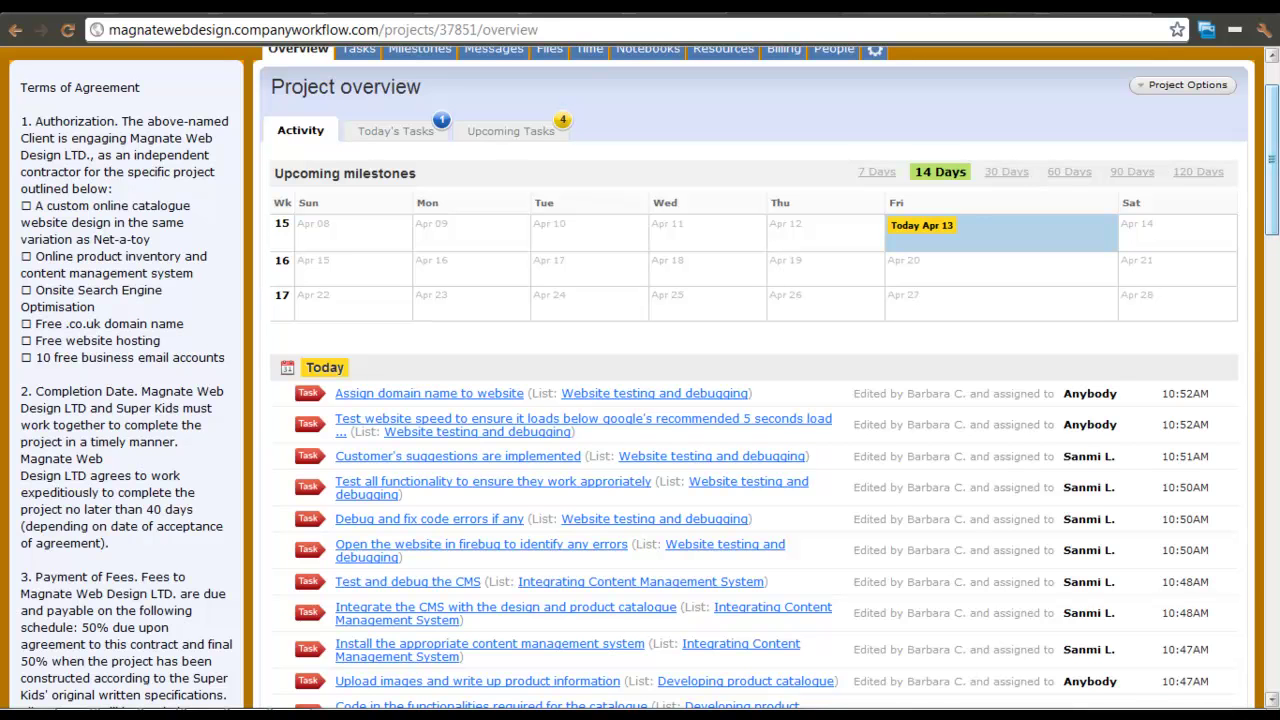
scroll(648, 300, "up", 1)
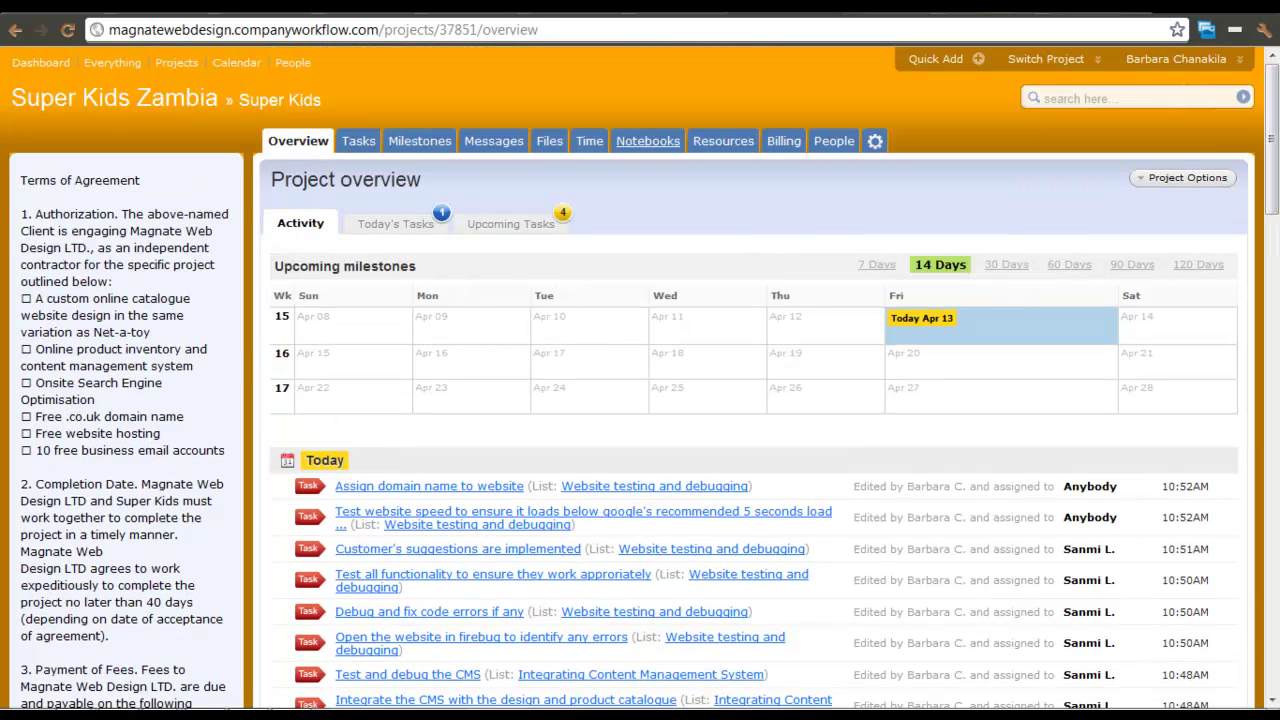
- Examine the project's task lists, looking at the due dates of the Logo design and Website graphics design tasks
left_click(358, 141)
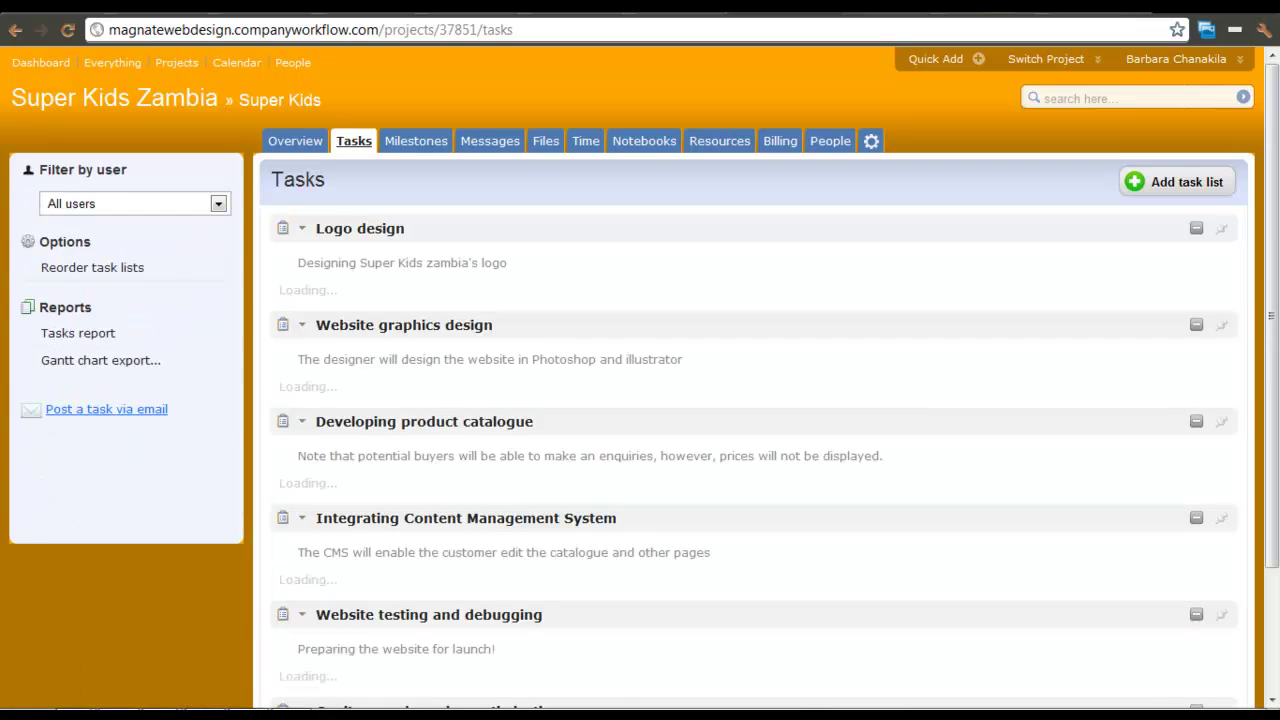
scroll(640, 377, "down", 1)
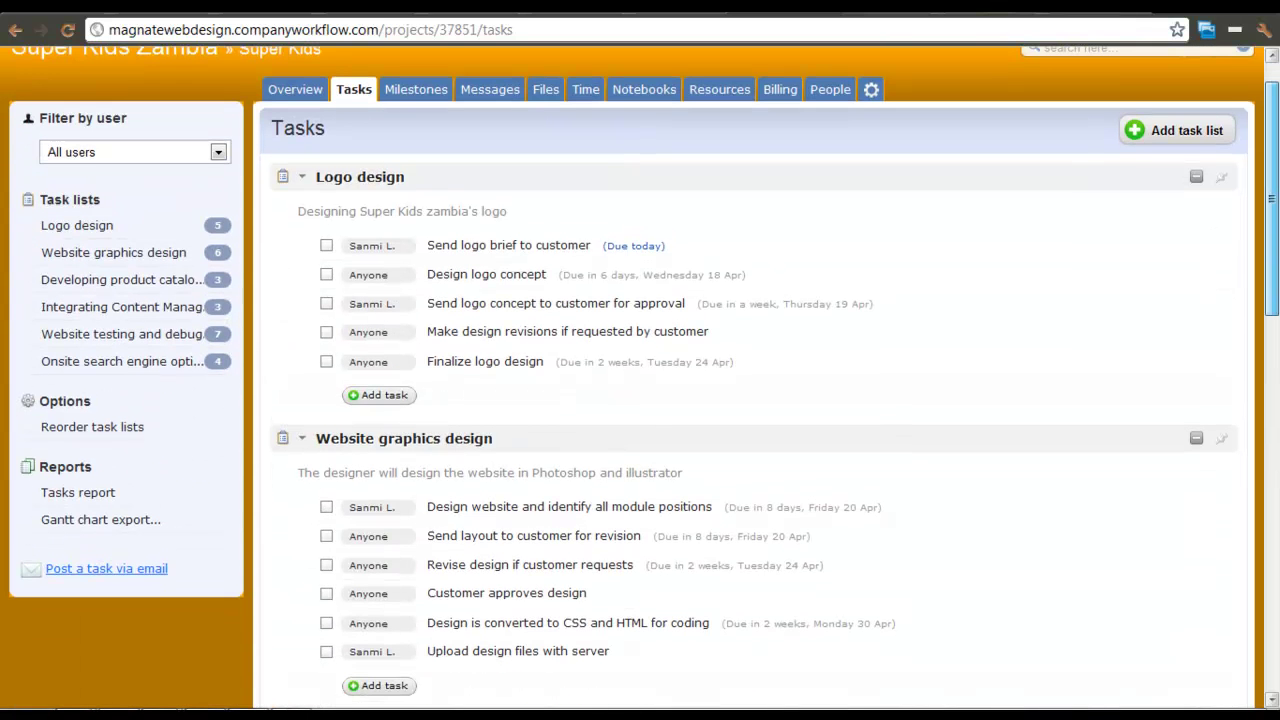
scroll(640, 378, "down", 1)
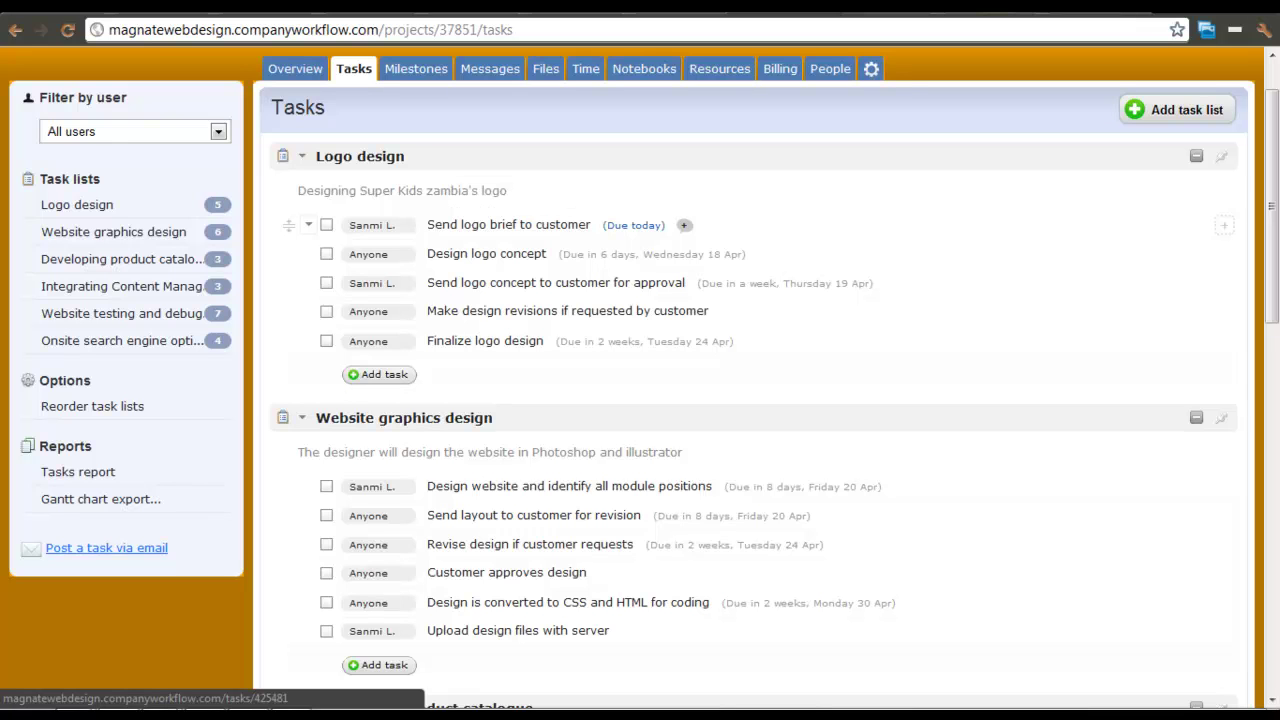
left_click_drag(613, 225, 650, 225)
left_click(632, 225)
left_click_drag(604, 225, 656, 225)
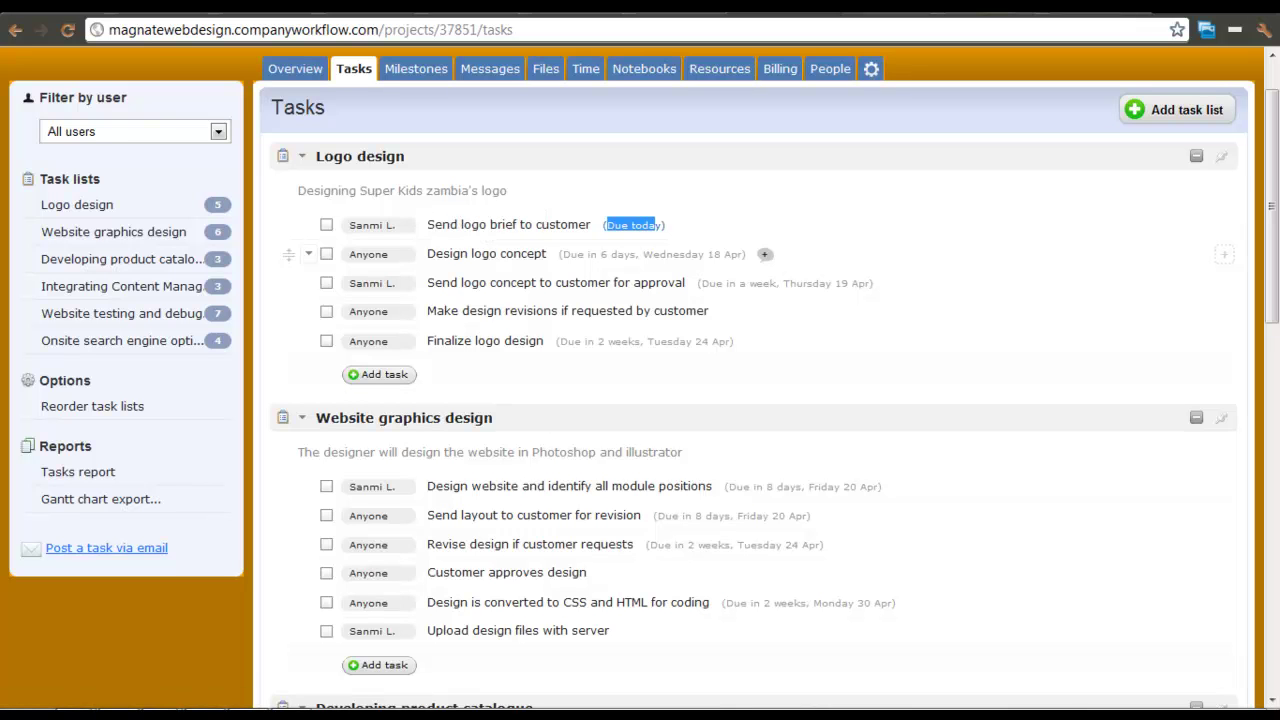
left_click_drag(558, 254, 704, 254)
left_click(704, 225)
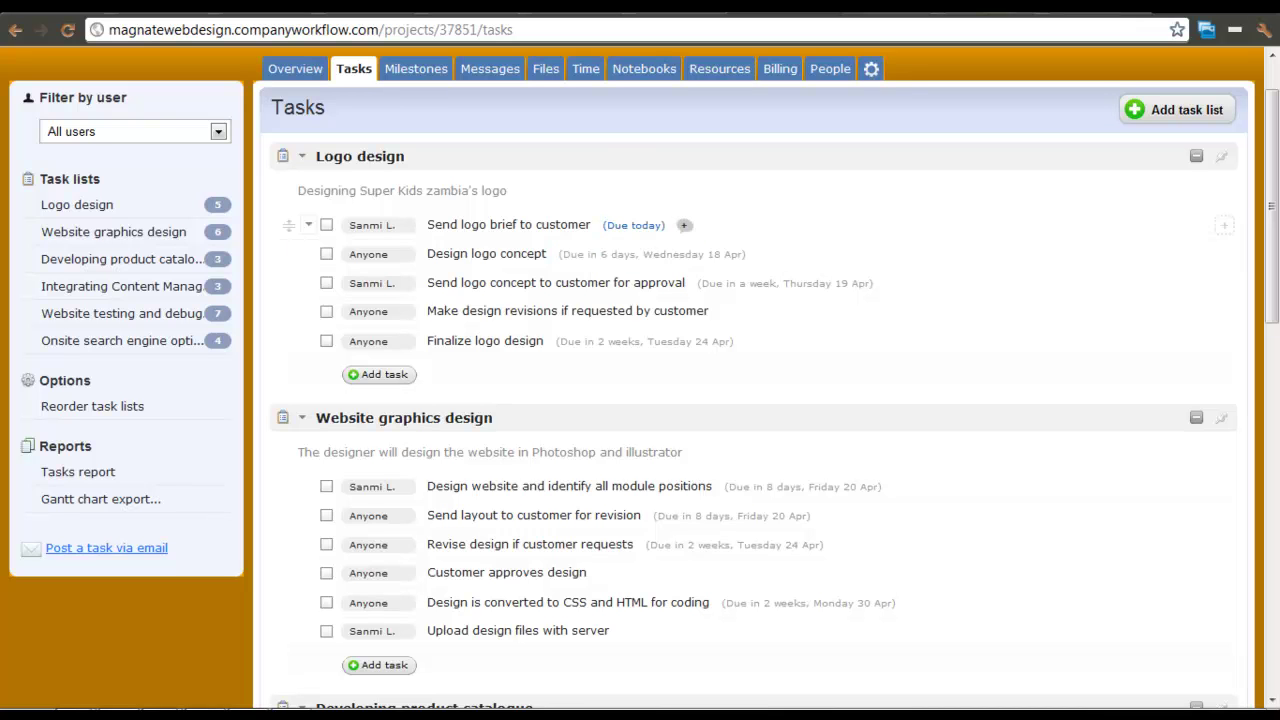
left_click_drag(1271, 205, 1271, 242)
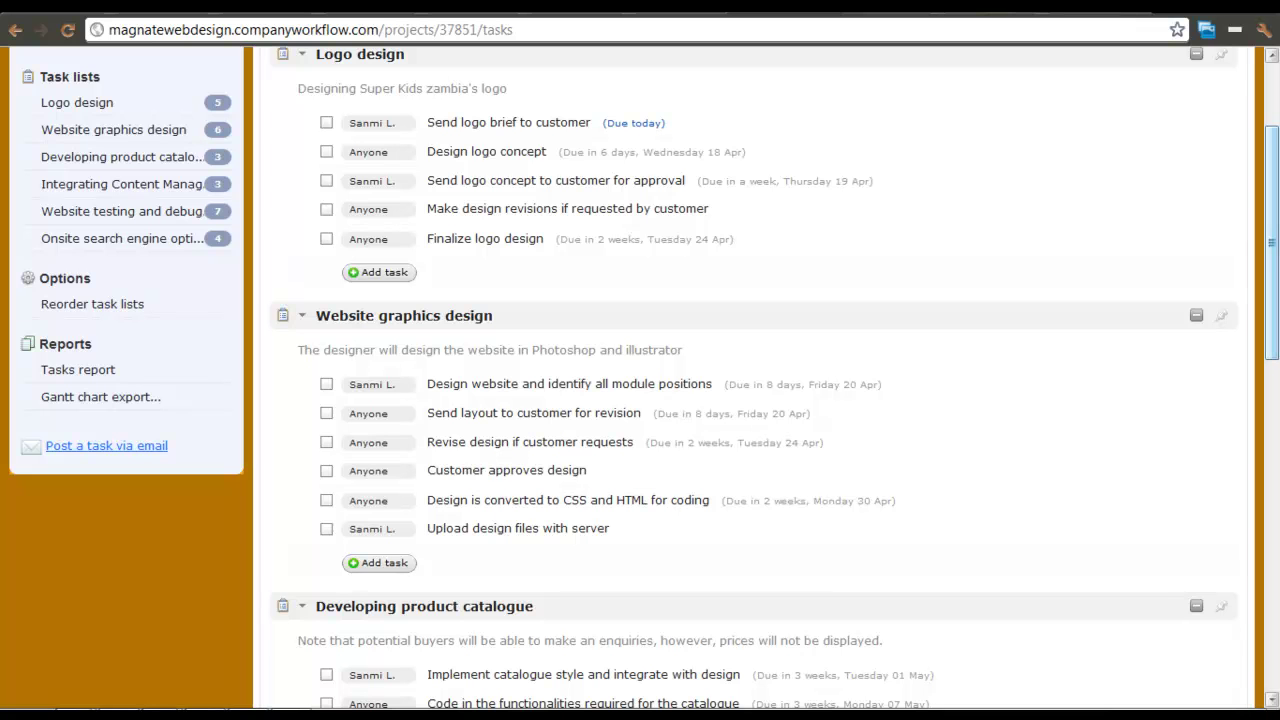
left_click_drag(1271, 242, 1271, 181)
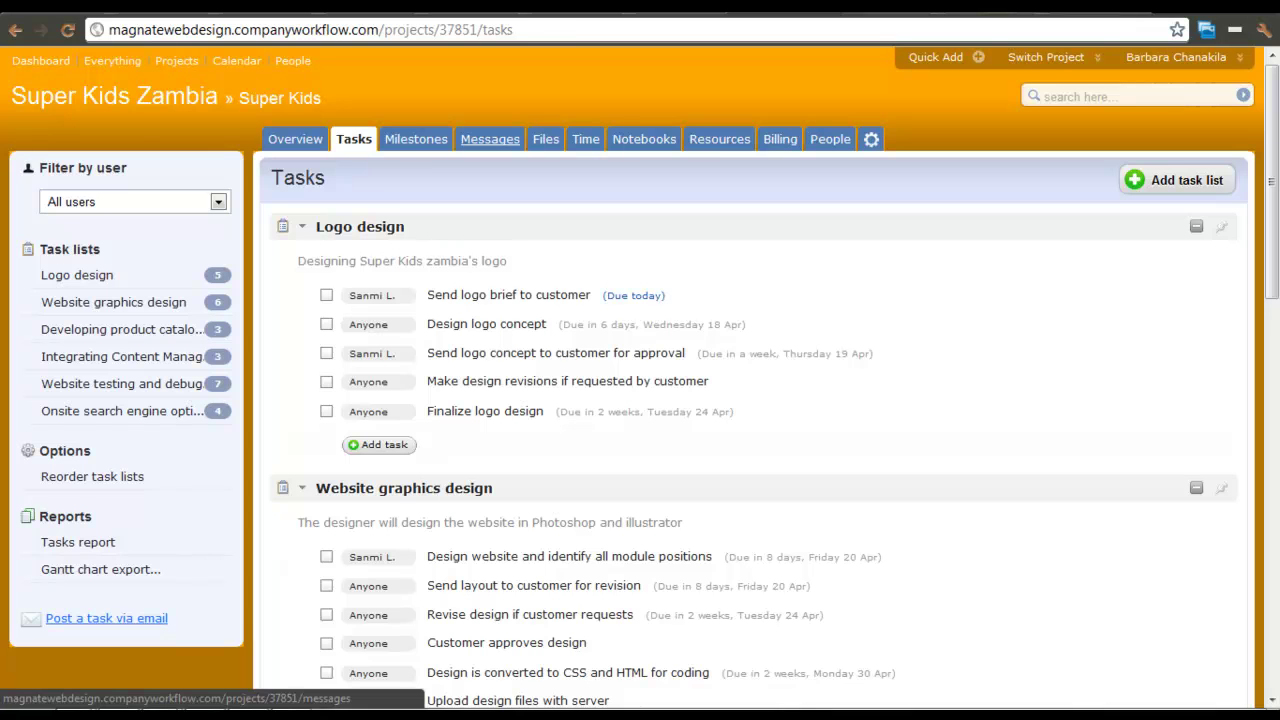
- Start a new message in the project with the subject "What is the update on the project?"
left_click(490, 139)
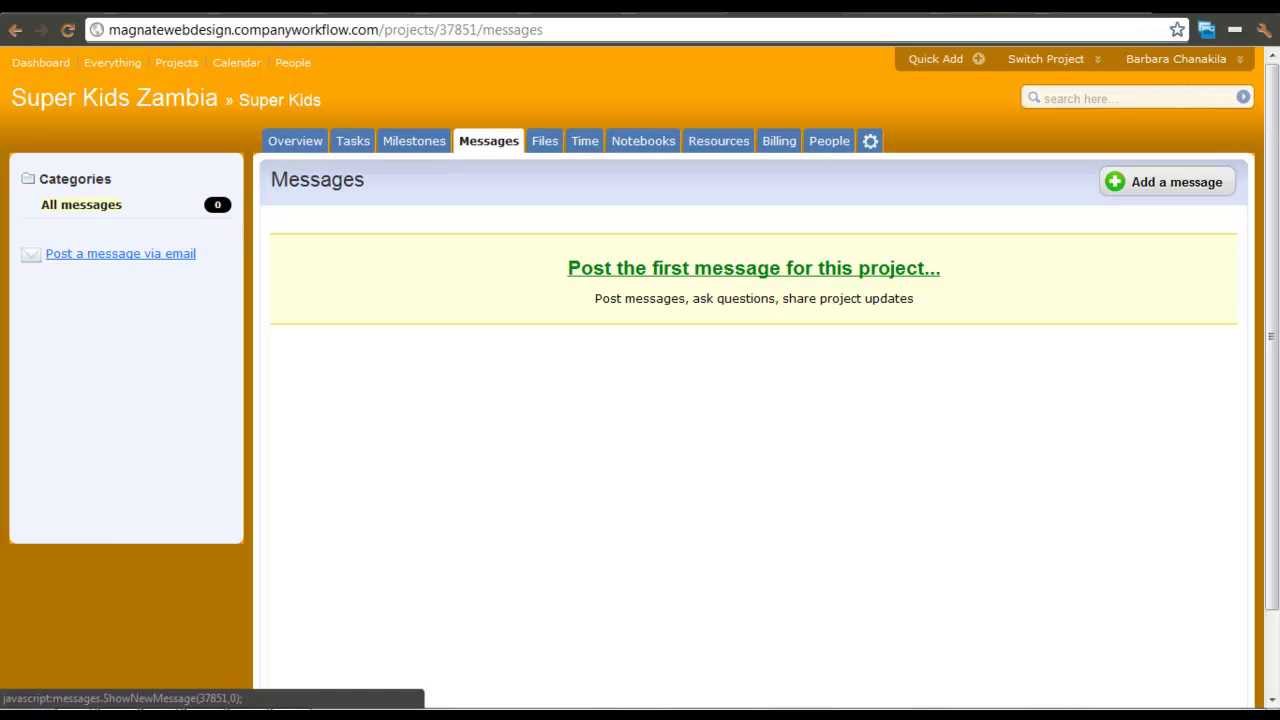
left_click(753, 268)
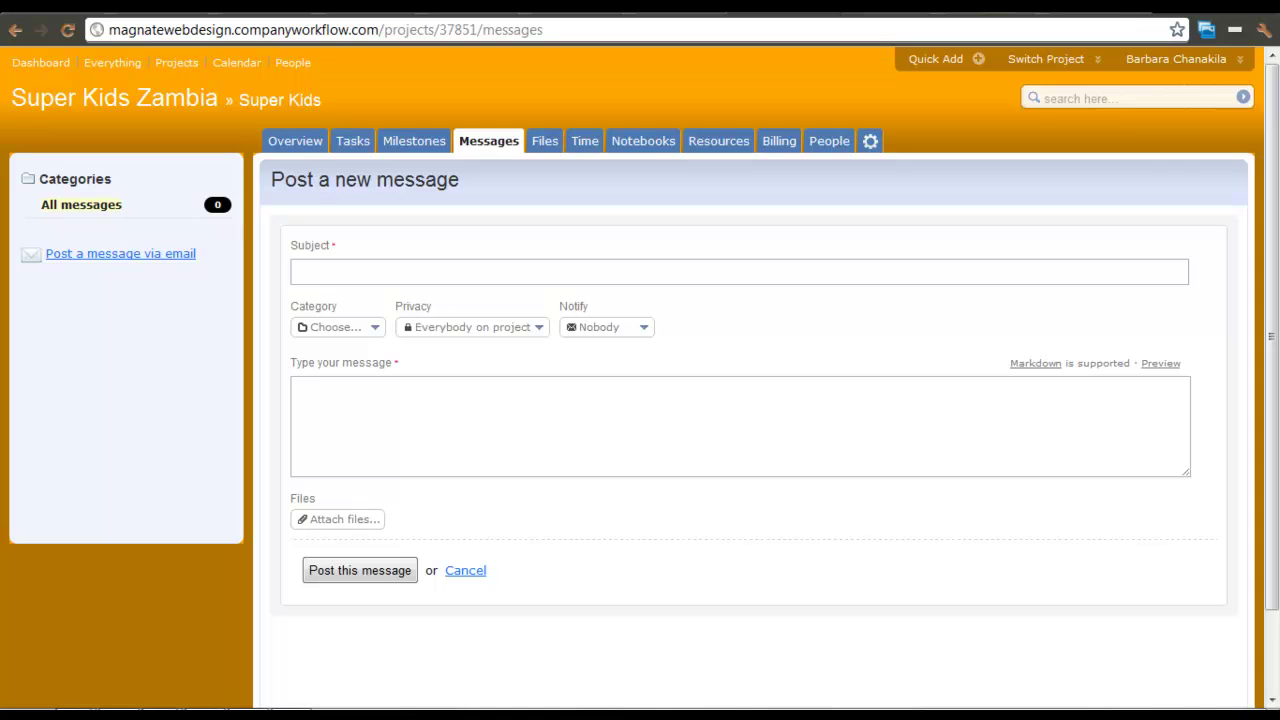
type("What is the upd")
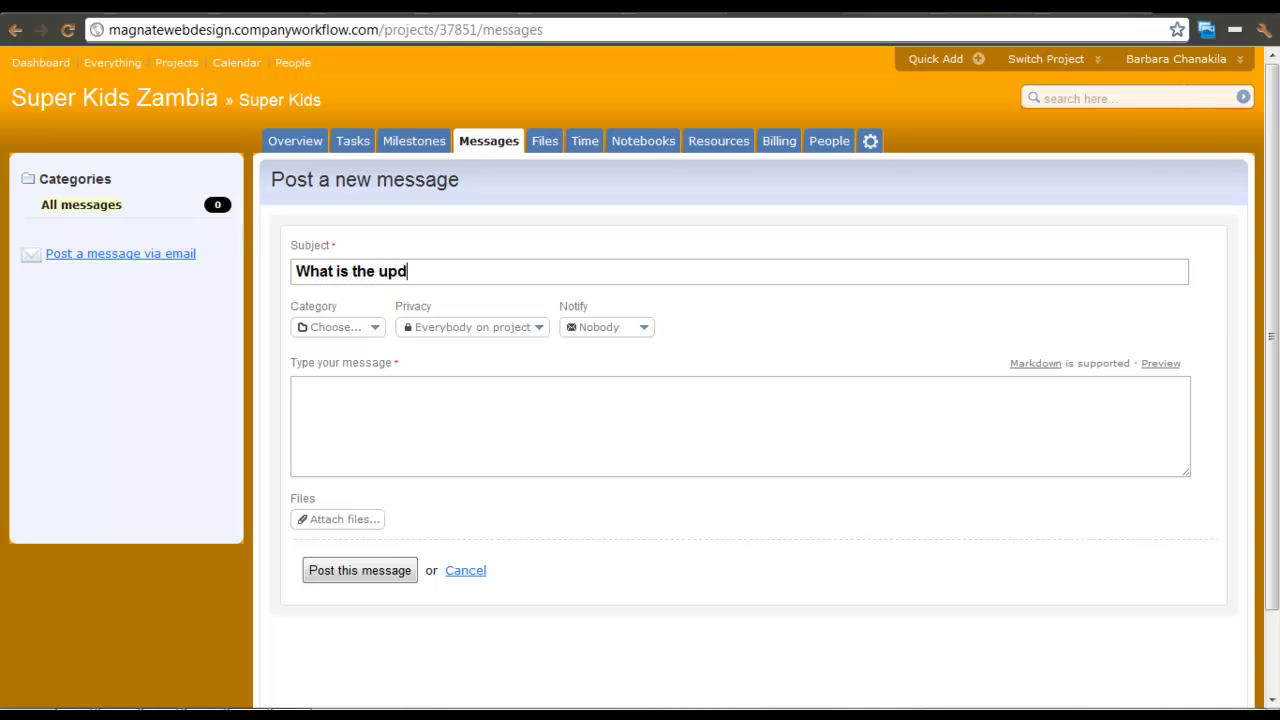
type("ate on the project?")
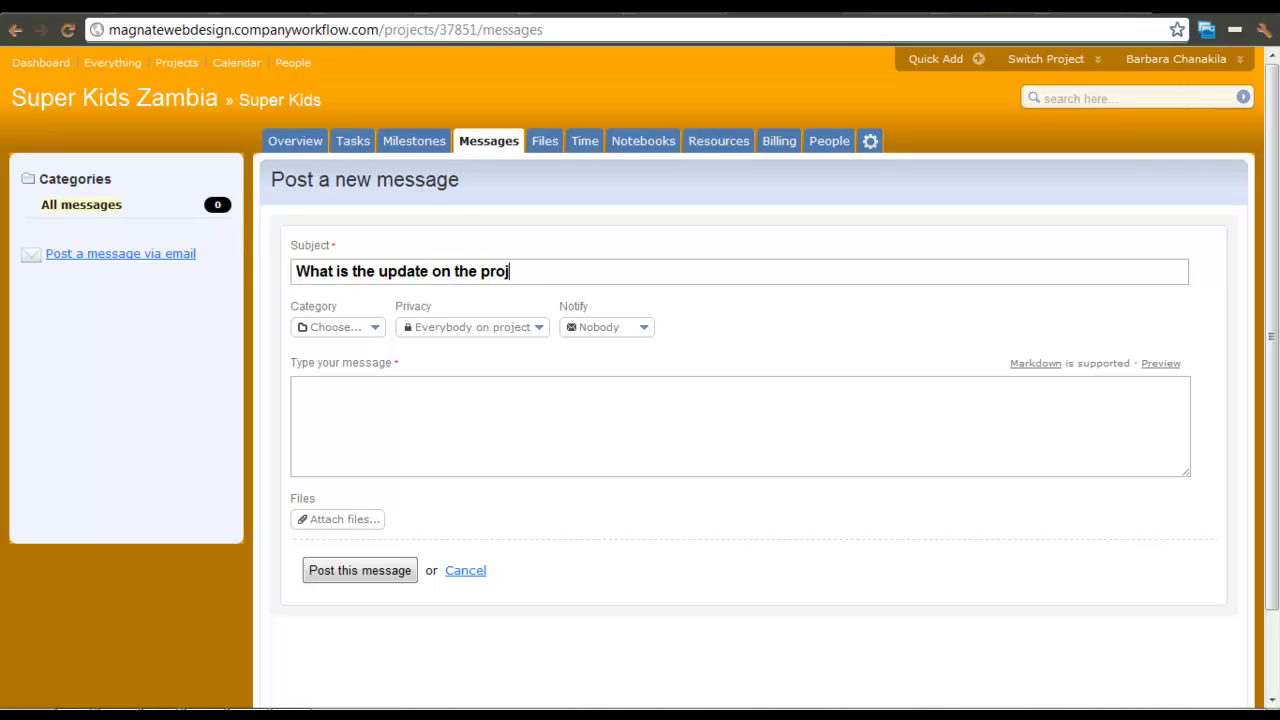
- Write "What is the update on the project?" as the message body and try to post the message
left_click(336, 327)
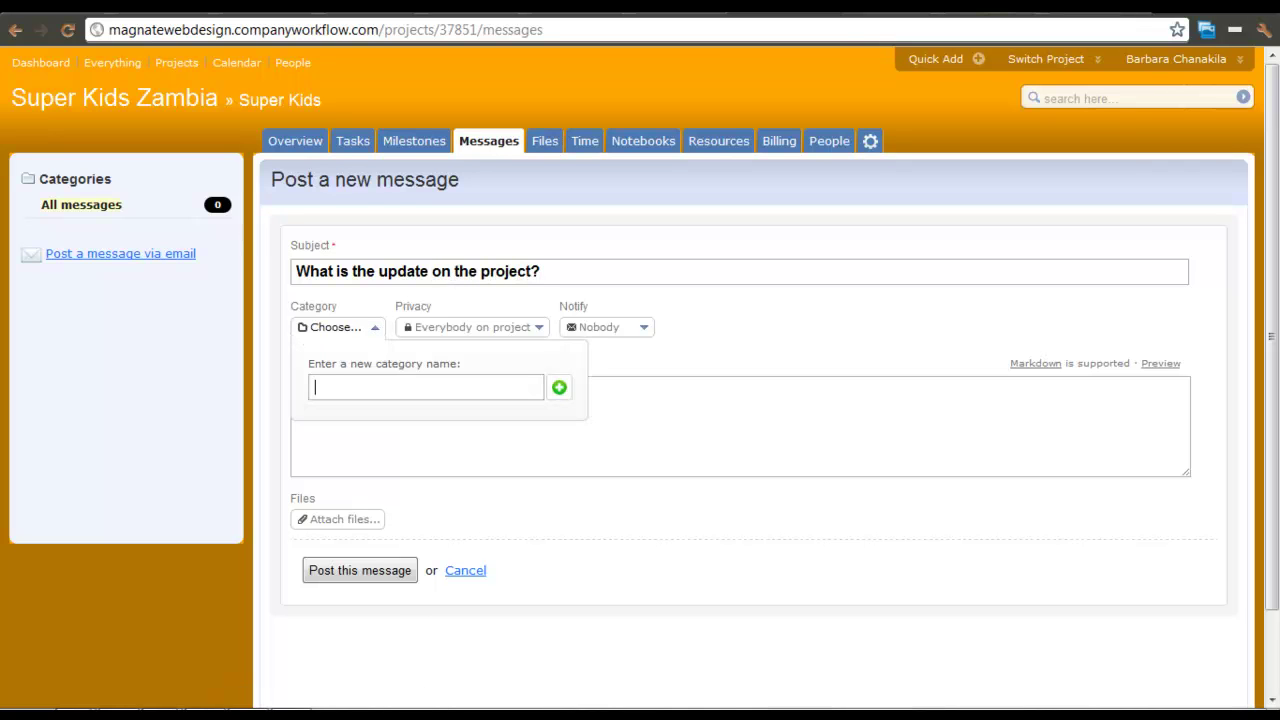
left_click(400, 440)
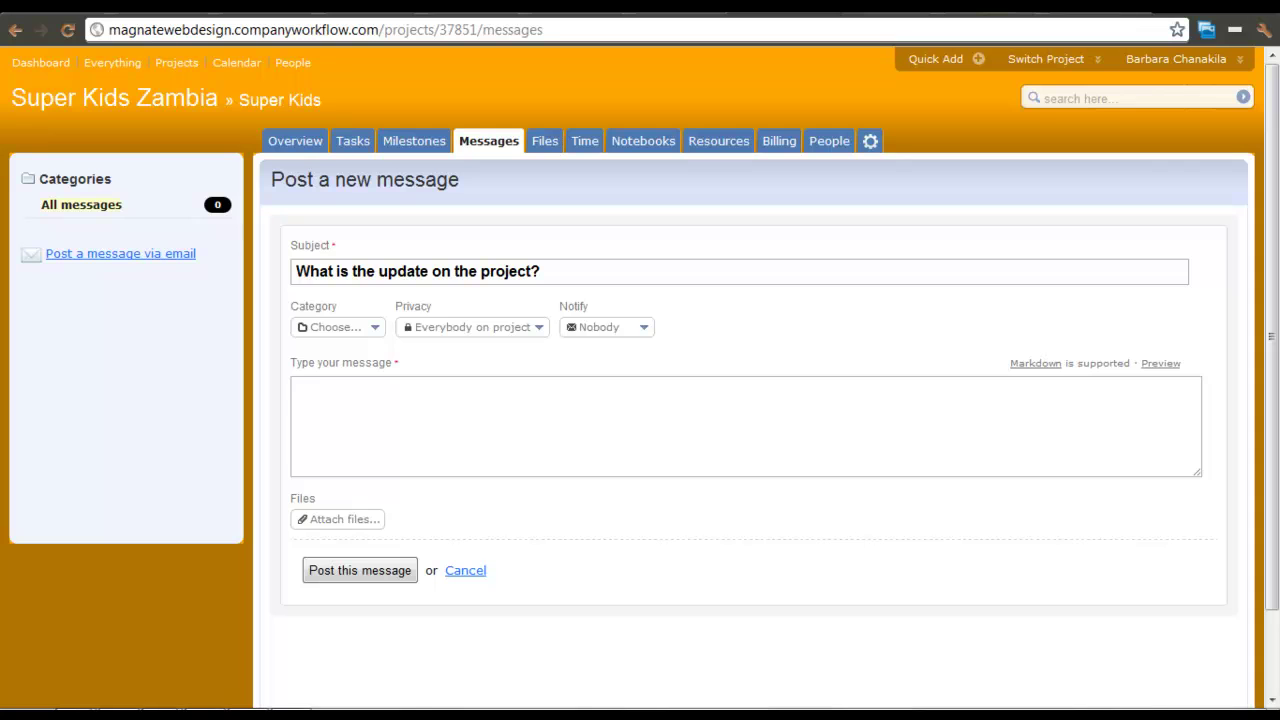
type("What is the update o")
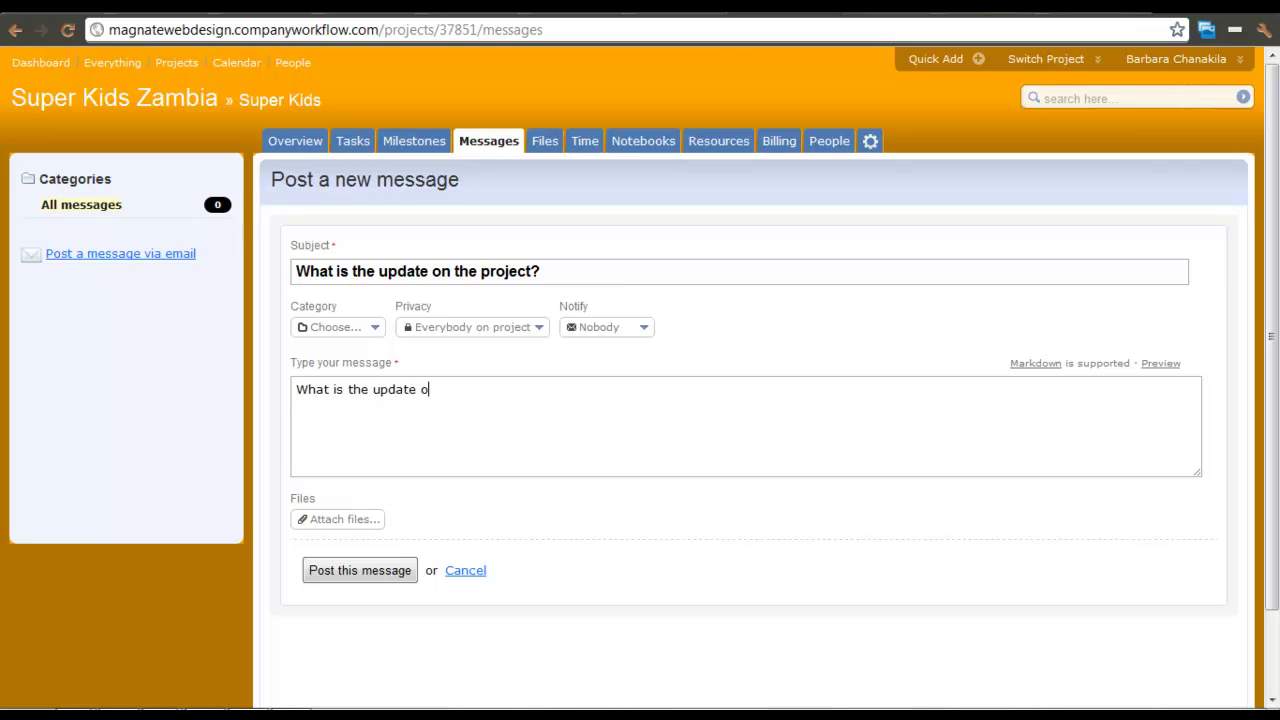
type("n the project?")
left_click(360, 570)
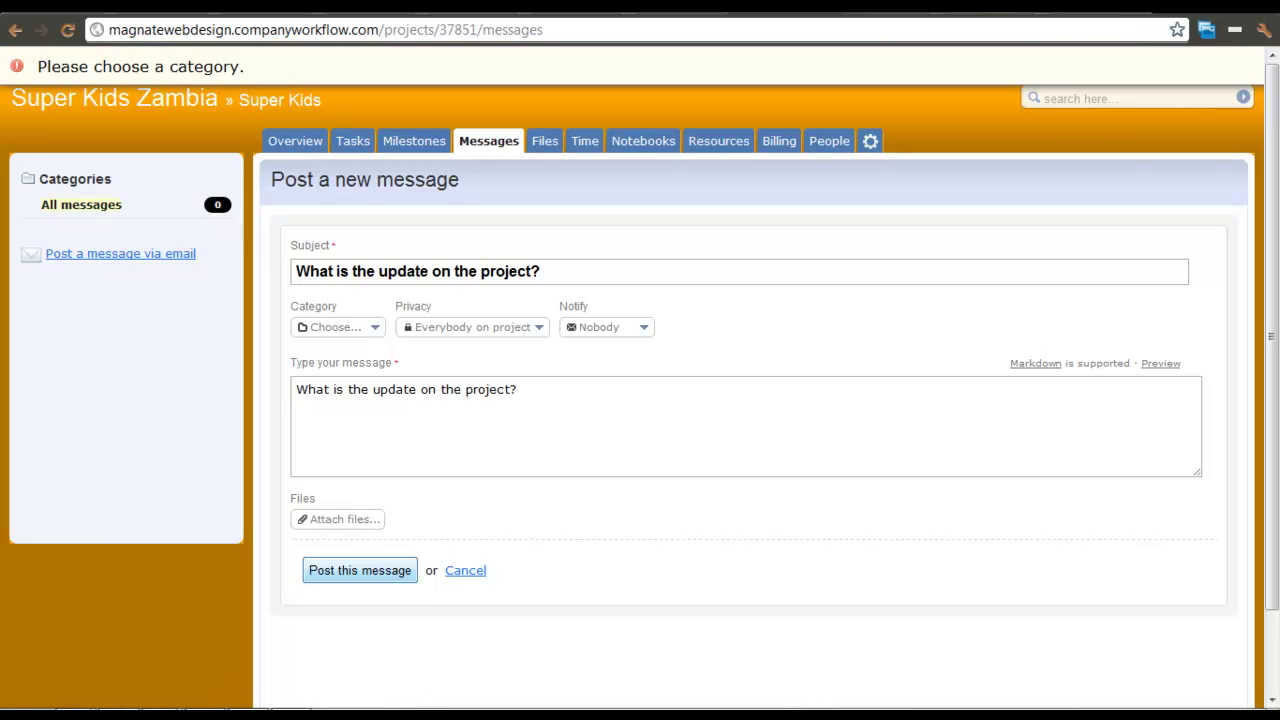
- Add a new message category named "queries" for the message
left_click(472, 327)
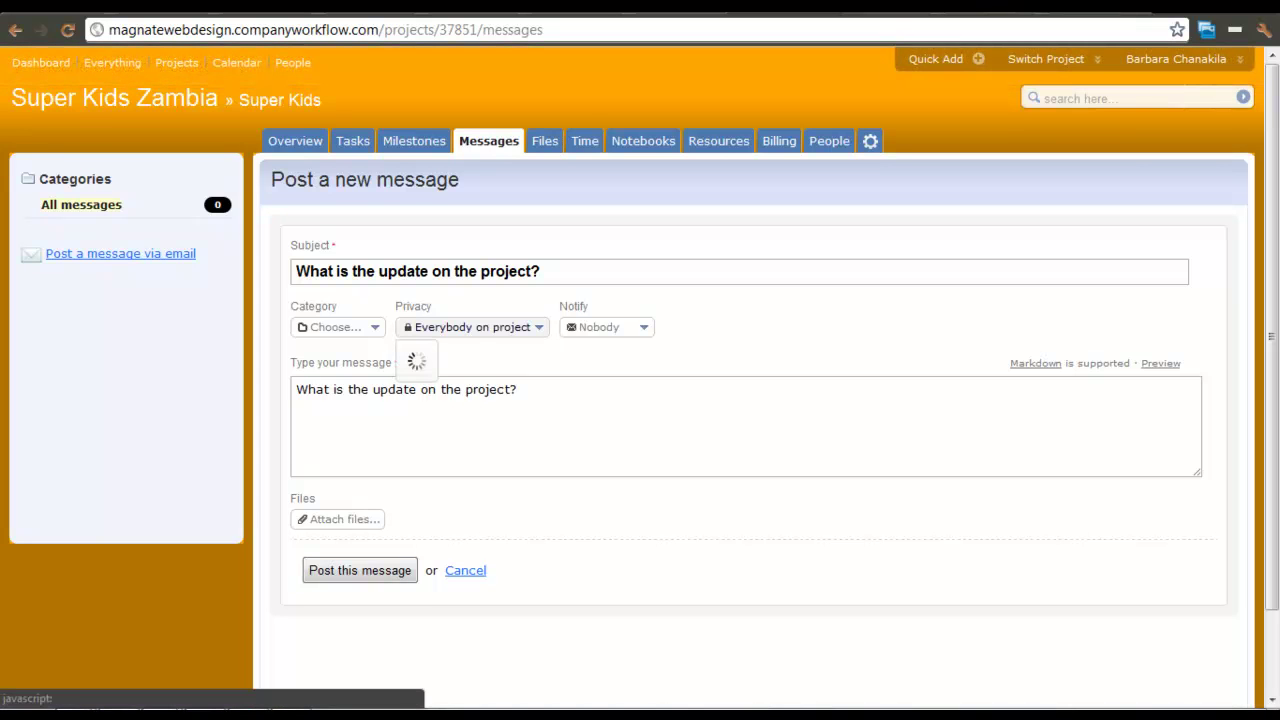
left_click(337, 327)
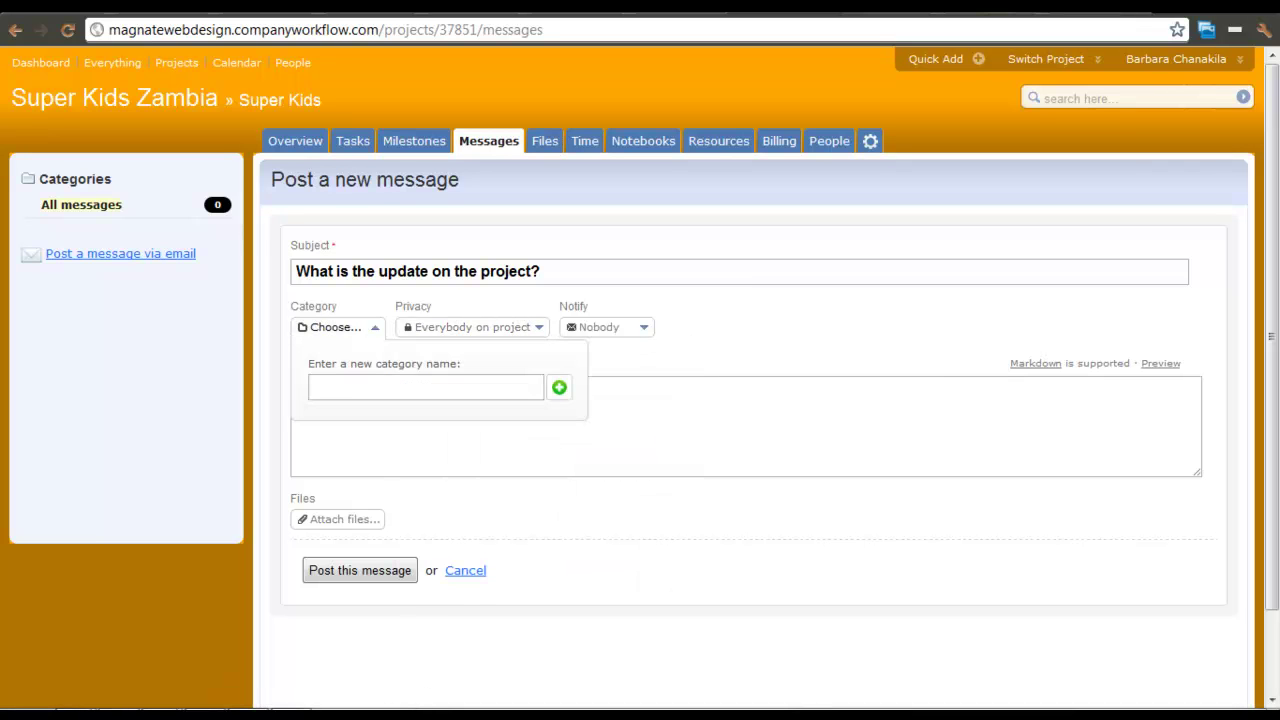
type("queries")
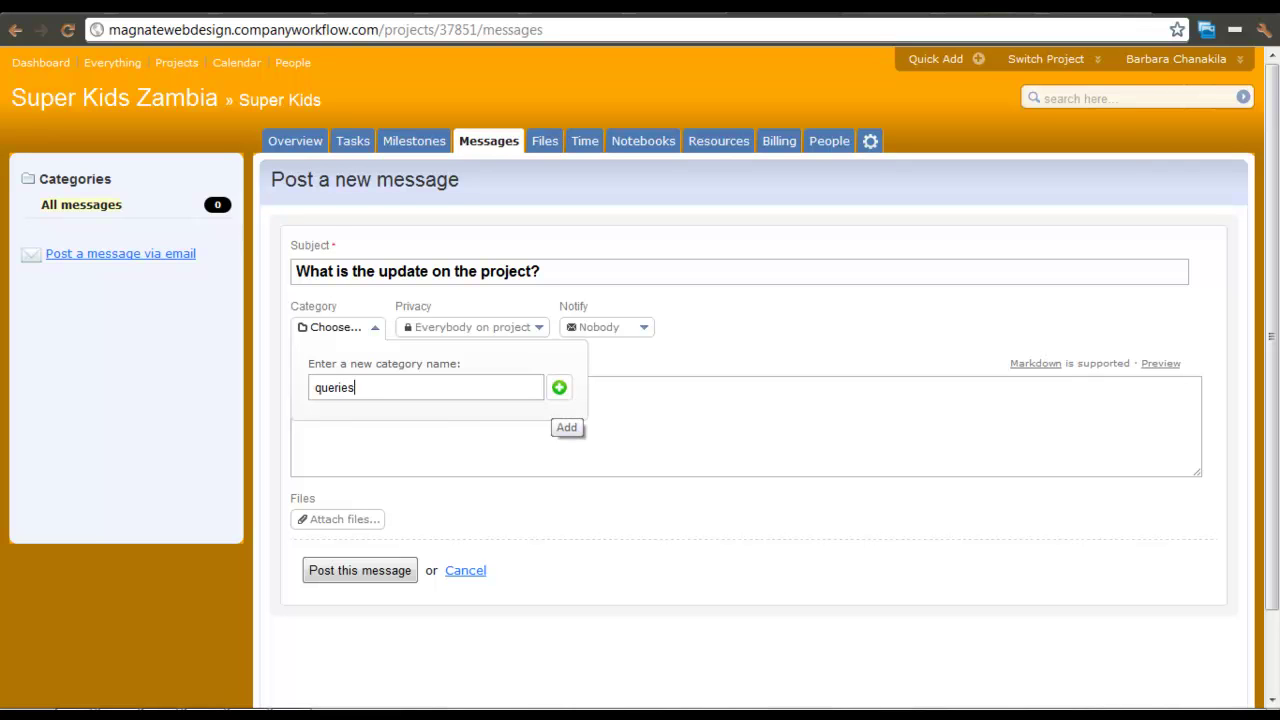
left_click(559, 387)
- Restrict the new message's privacy to everyone in Magnate Web Design LTD. and everyone in Super Kids
left_click(472, 327)
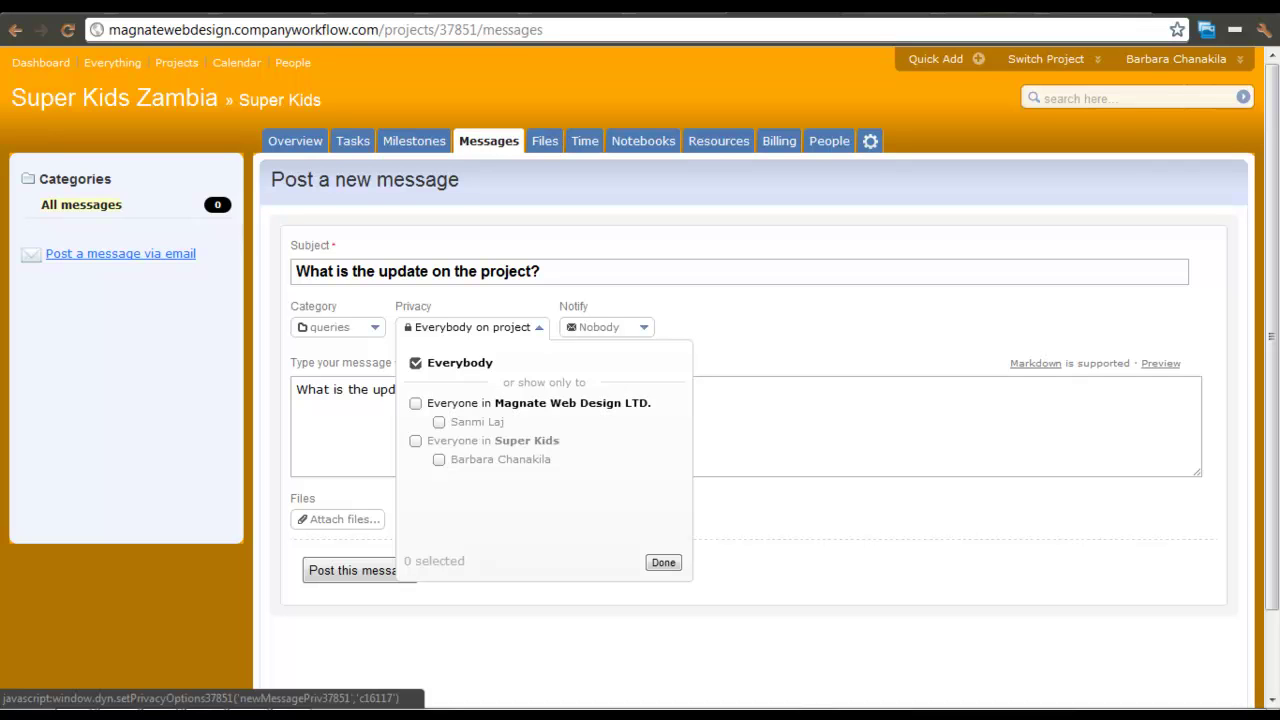
left_click(450, 403)
left_click(450, 422)
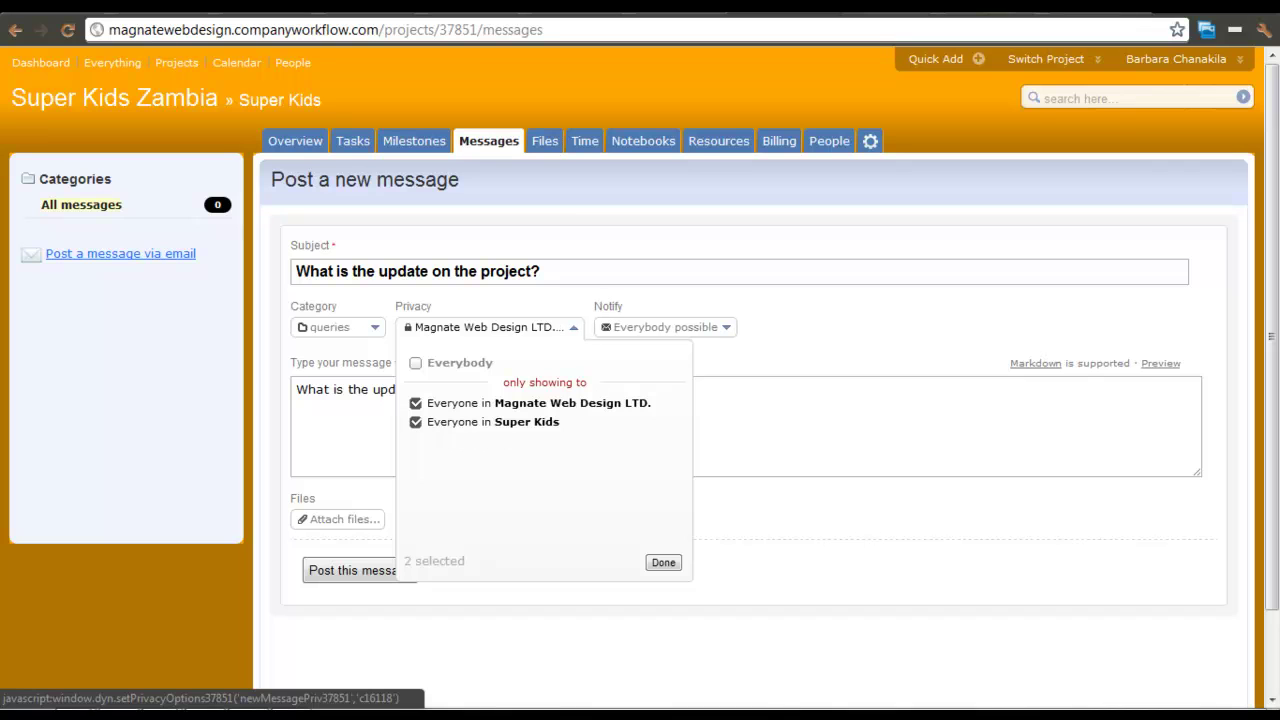
left_click(663, 562)
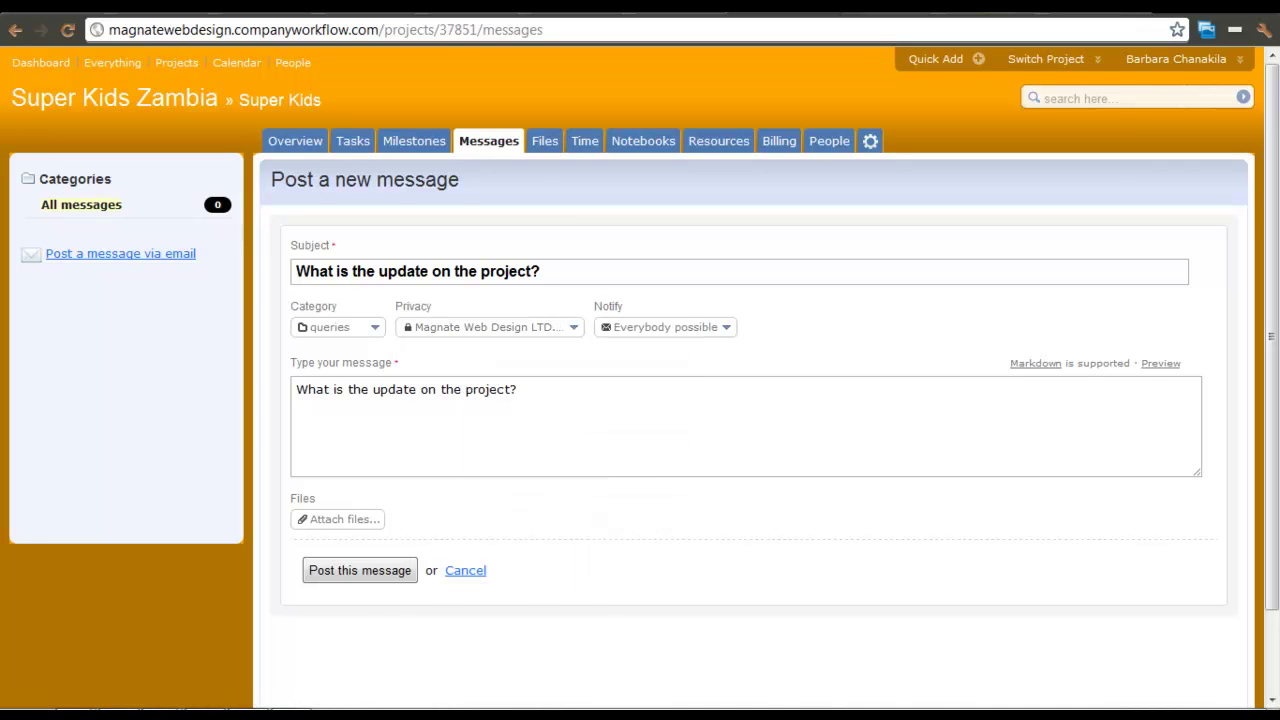
- Check that the message notifies everybody possible, and post the message
left_click(665, 327)
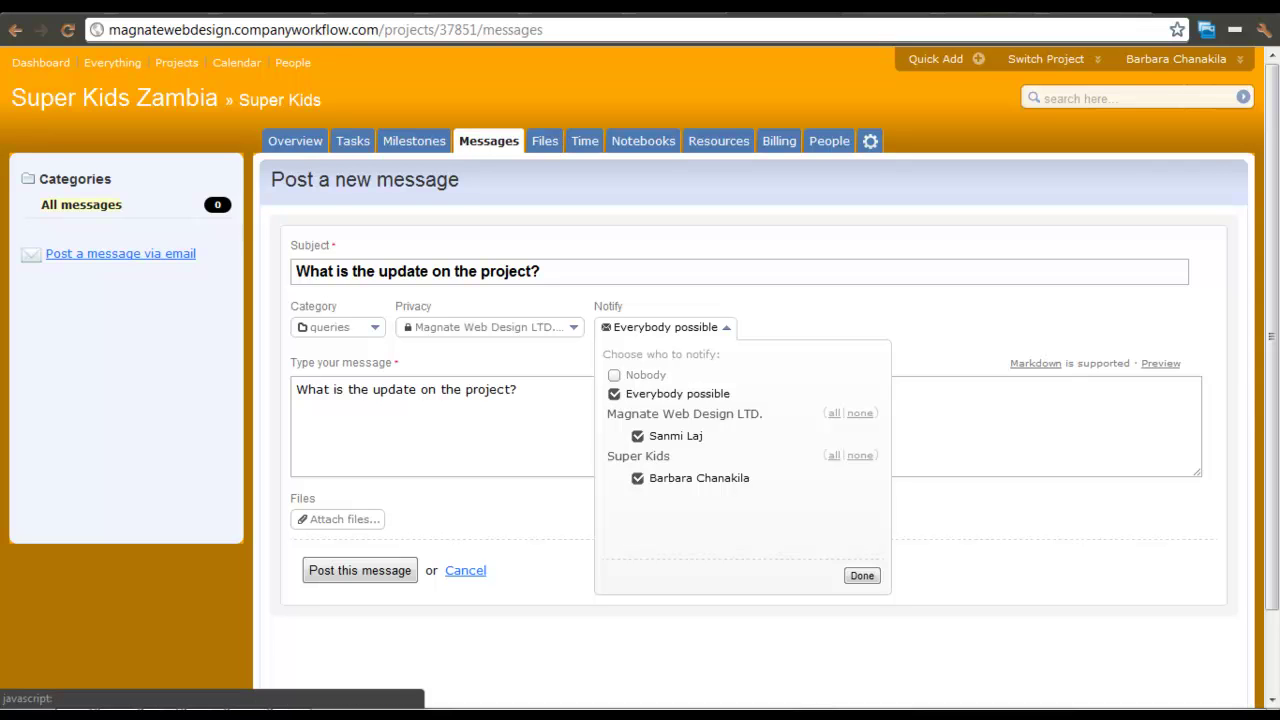
left_click(862, 575)
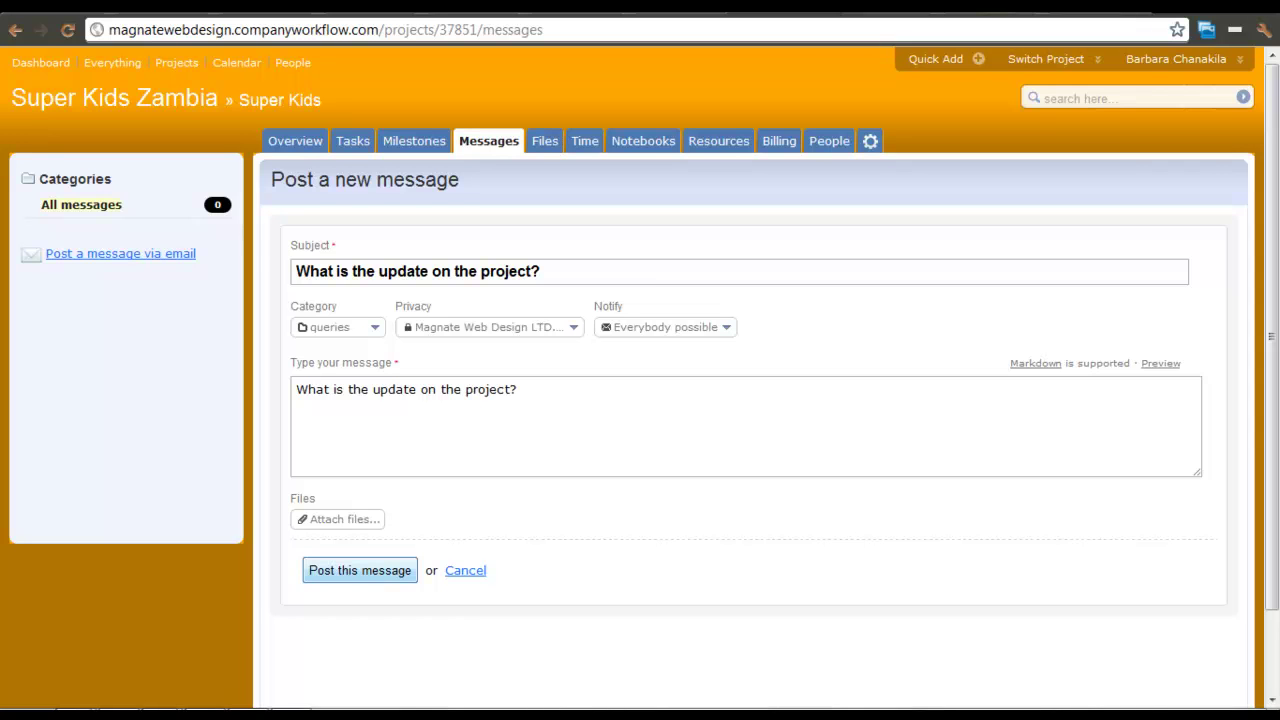
left_click(360, 570)
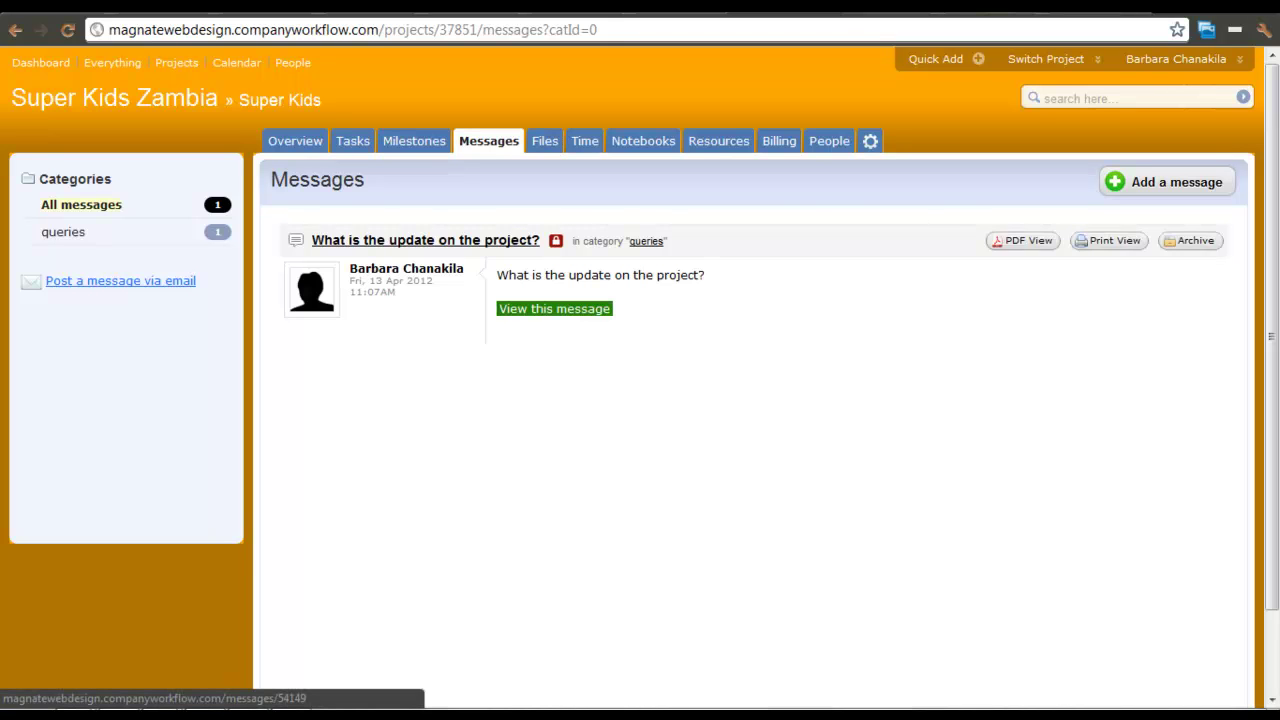
- View the posted message about the project update and bring up its reply form
left_click(554, 308)
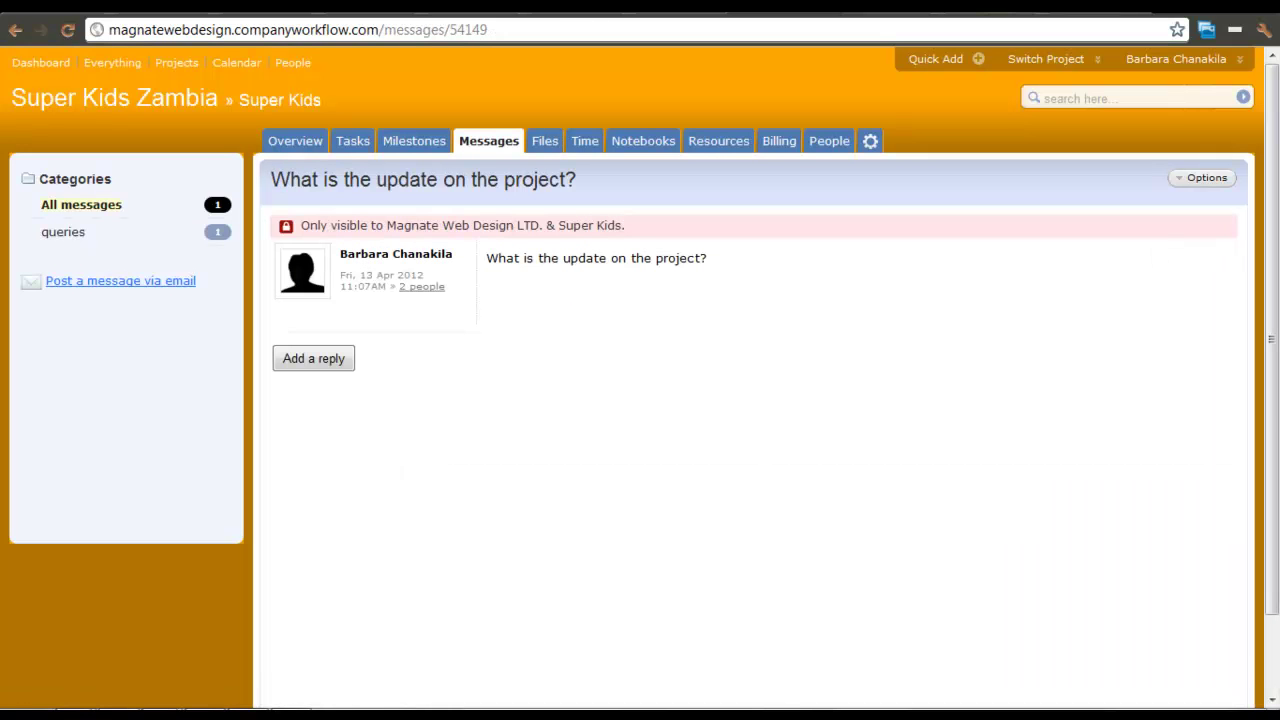
left_click(313, 358)
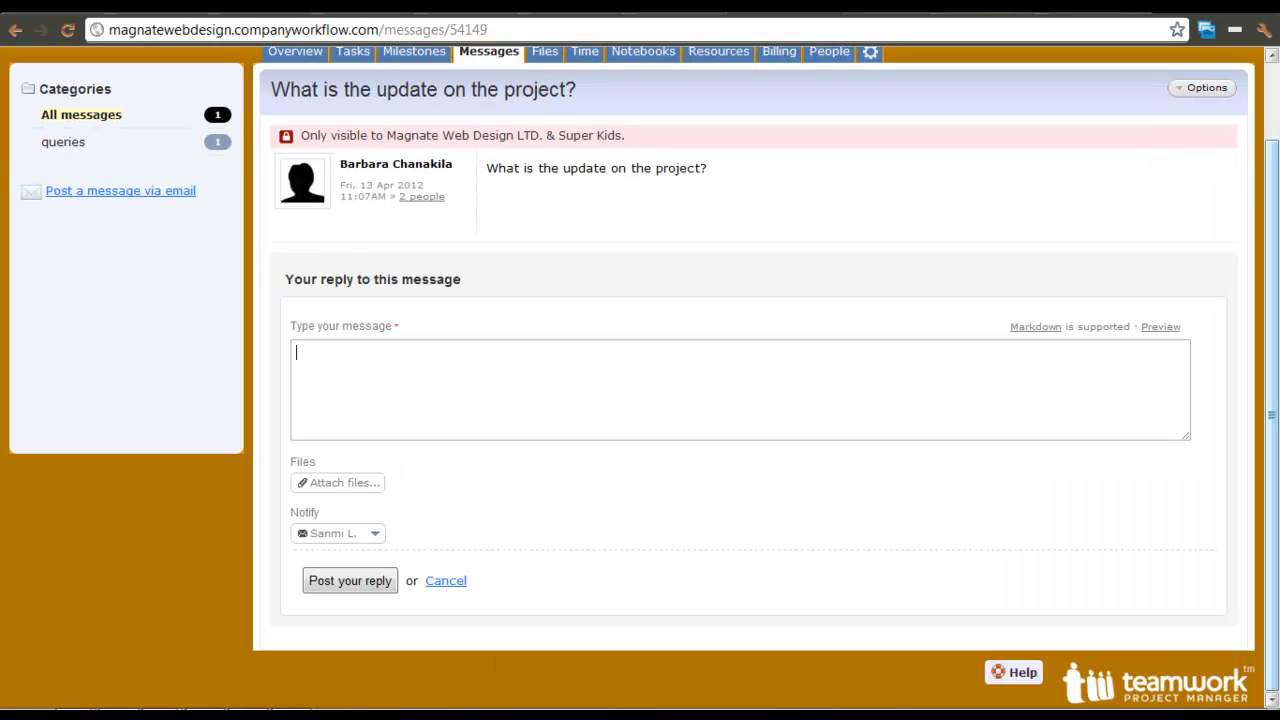
left_click_drag(1271, 414, 1271, 338)
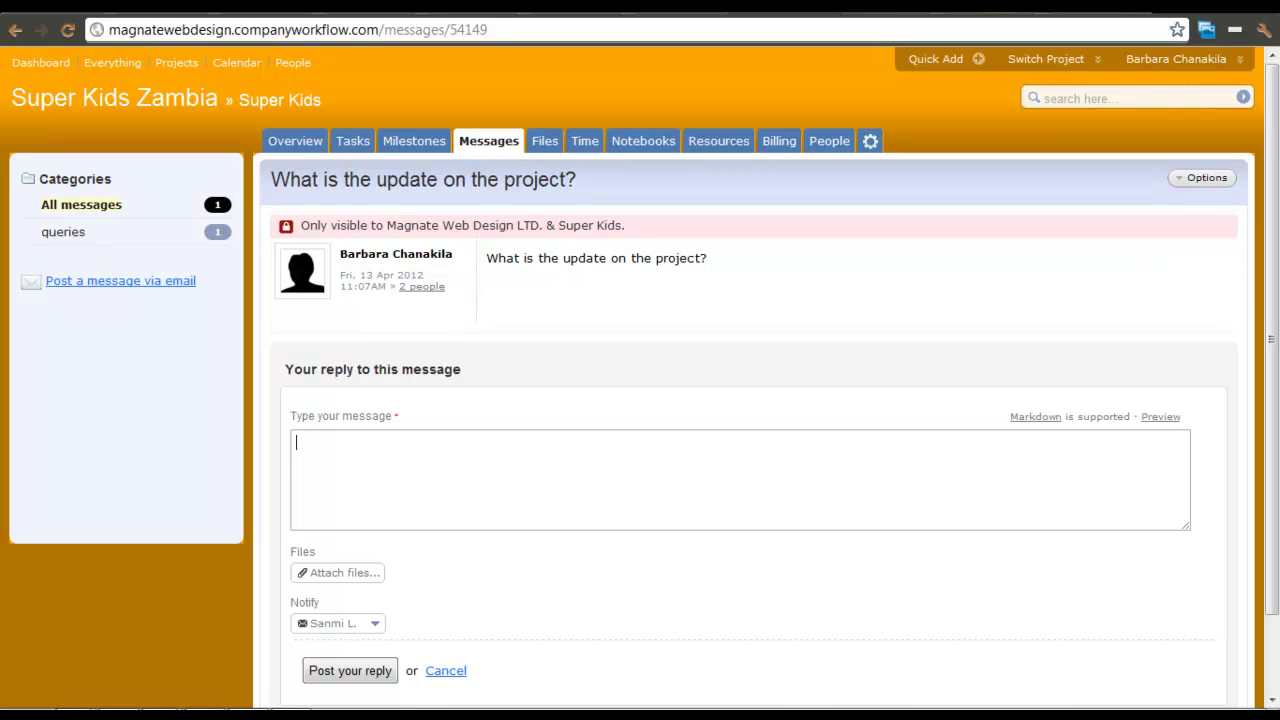
- Start a file upload in the project's Files section and choose the free-psd-3 JPEG image from the Desktop
left_click(544, 141)
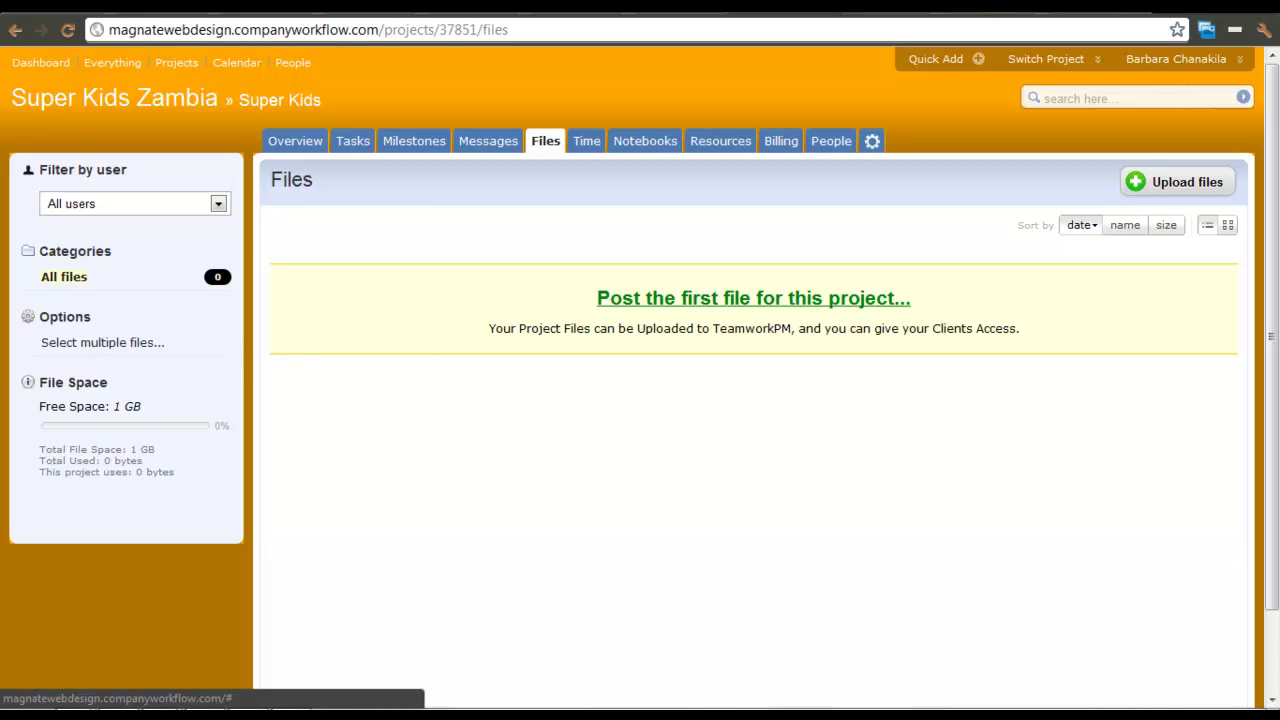
left_click(753, 298)
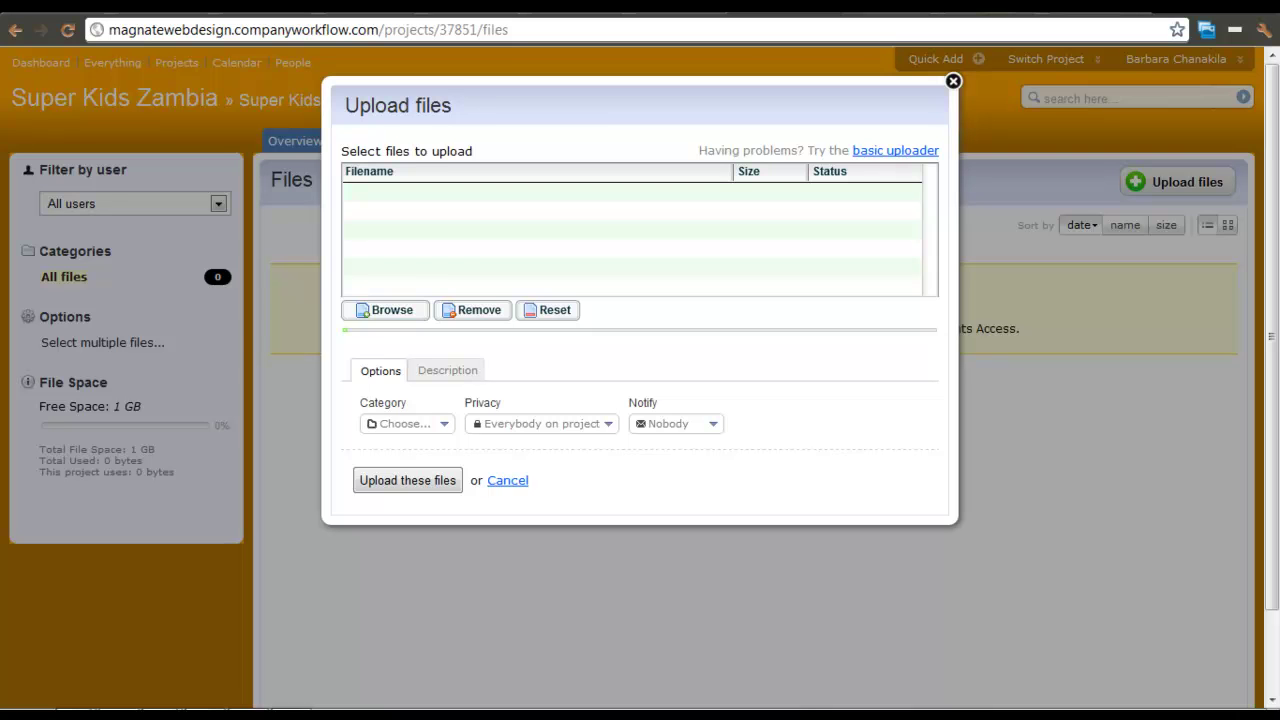
key("Escape")
left_click(385, 310)
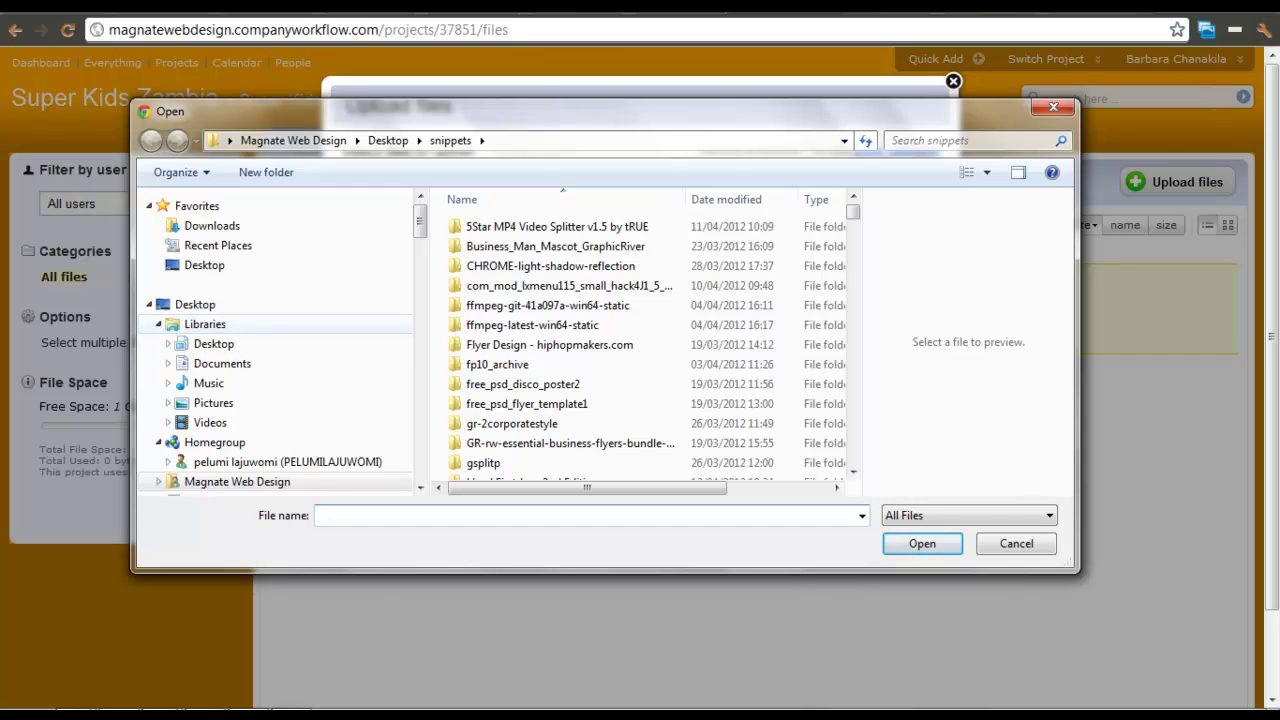
left_click(195, 304)
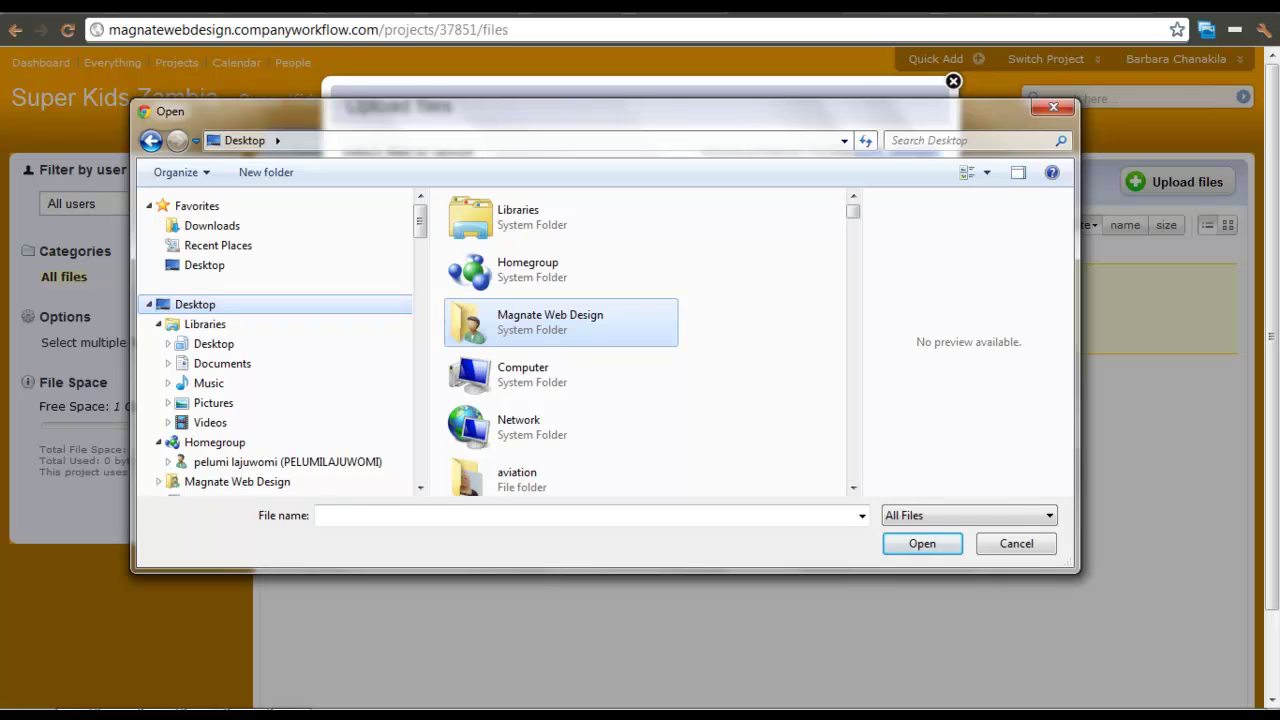
scroll(640, 340, "down", 10)
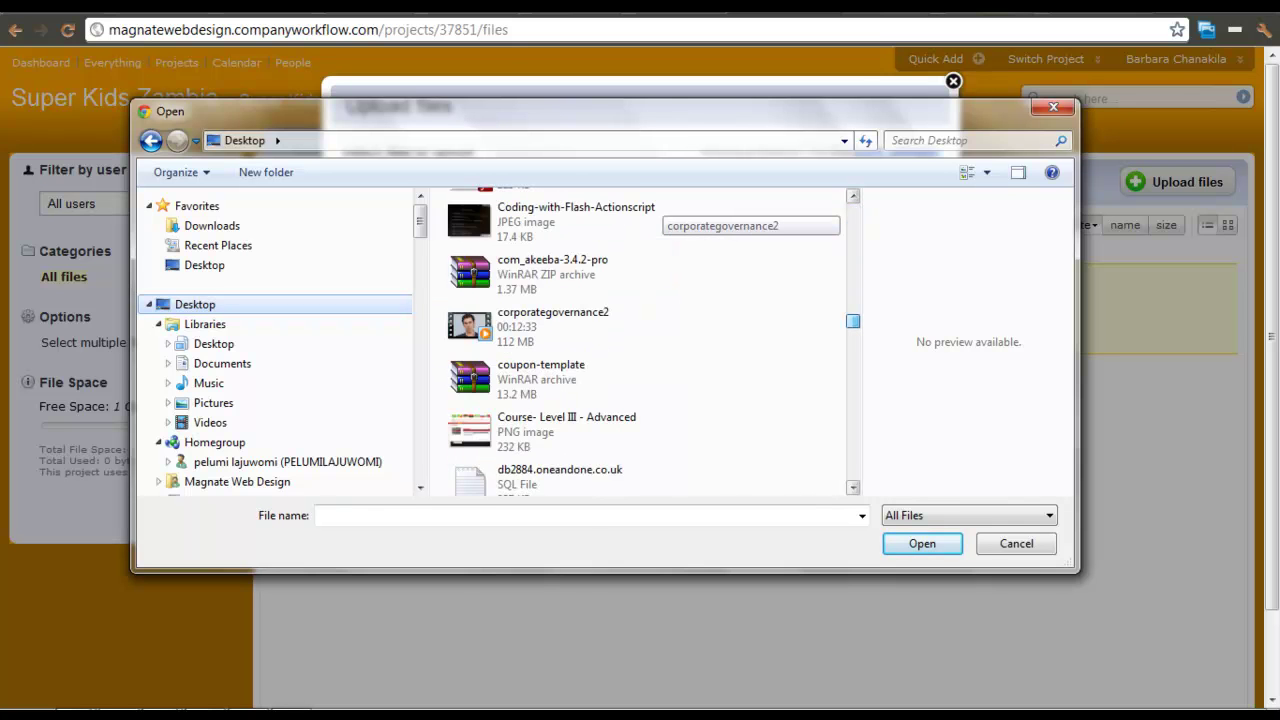
scroll(455, 320, "down", 4)
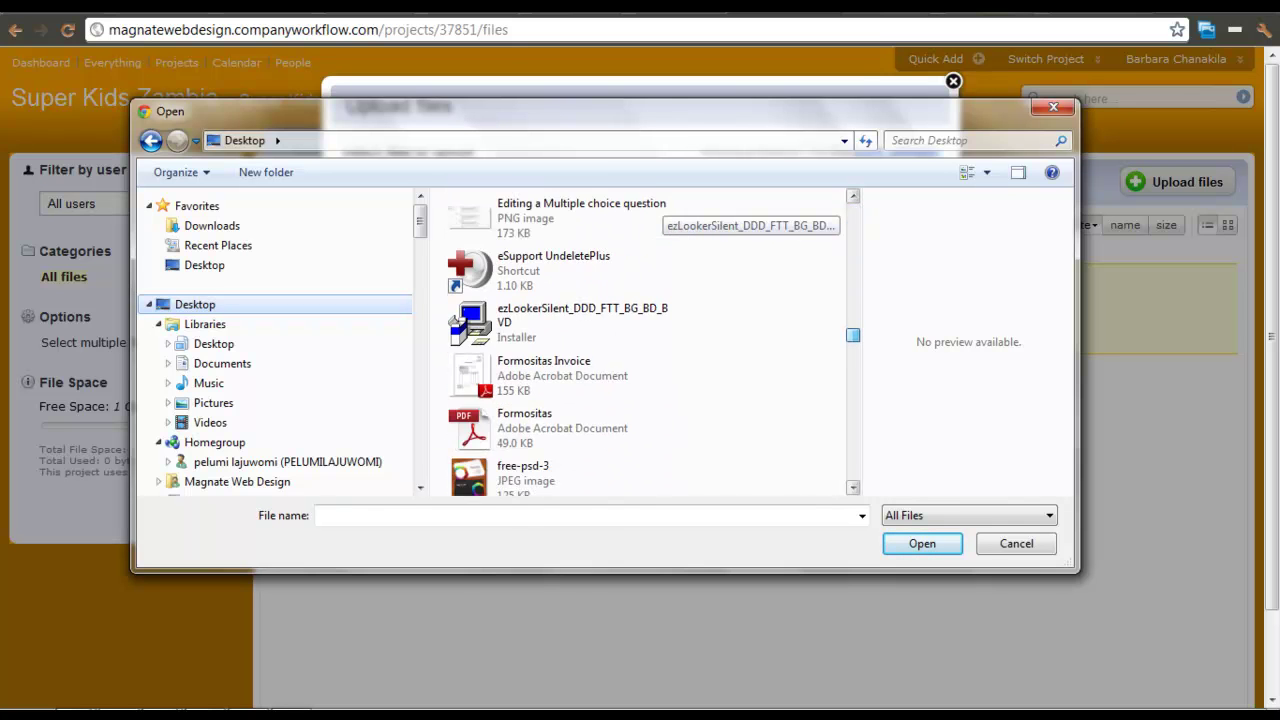
scroll(455, 320, "down", 3)
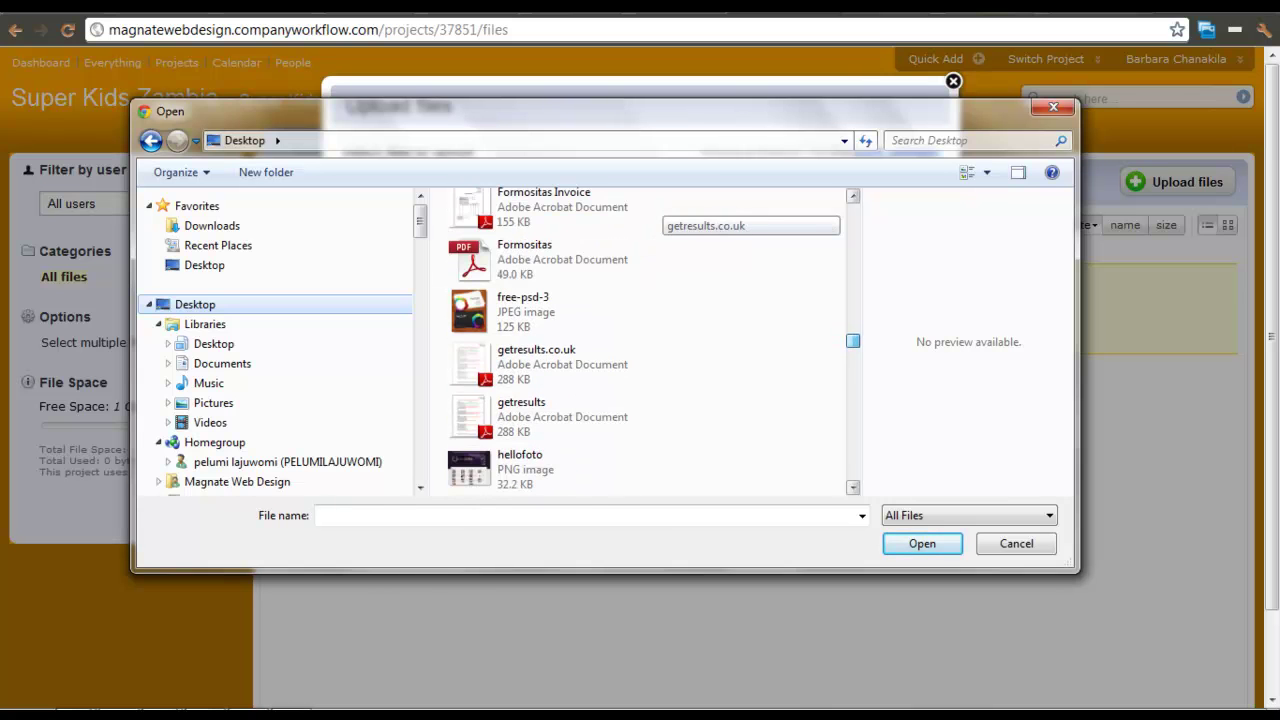
left_click(560, 311)
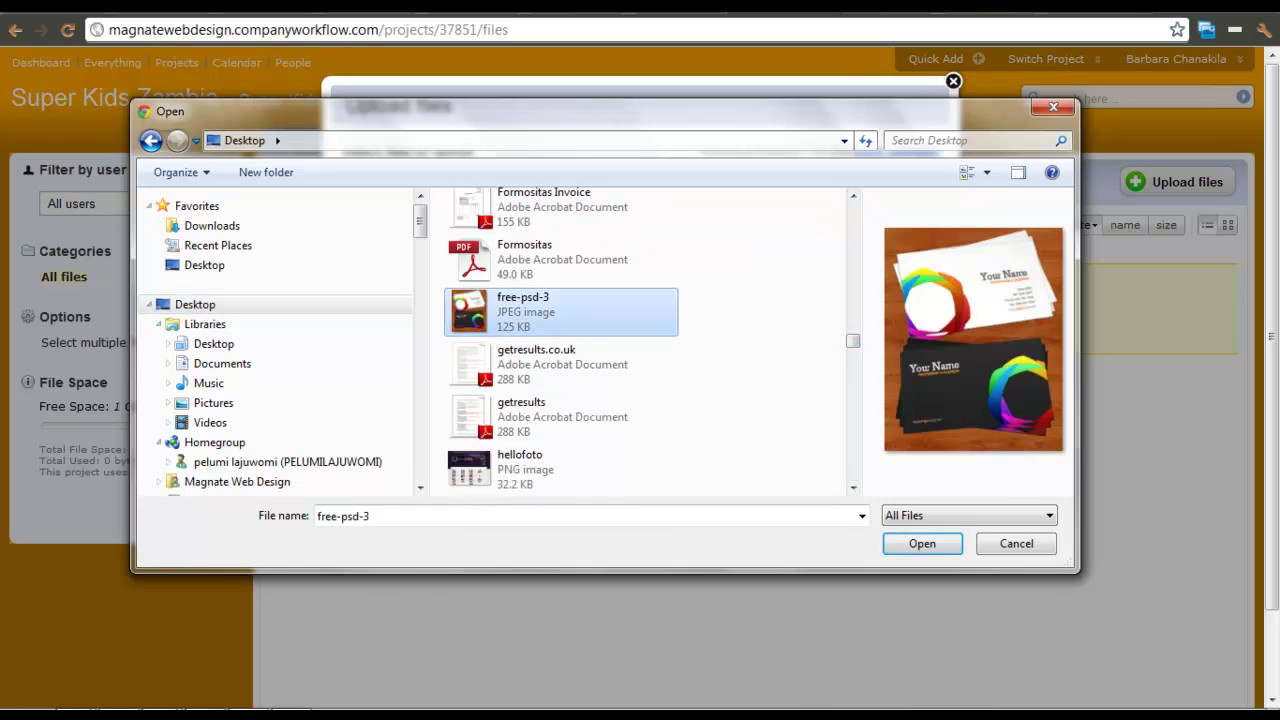
left_click(922, 543)
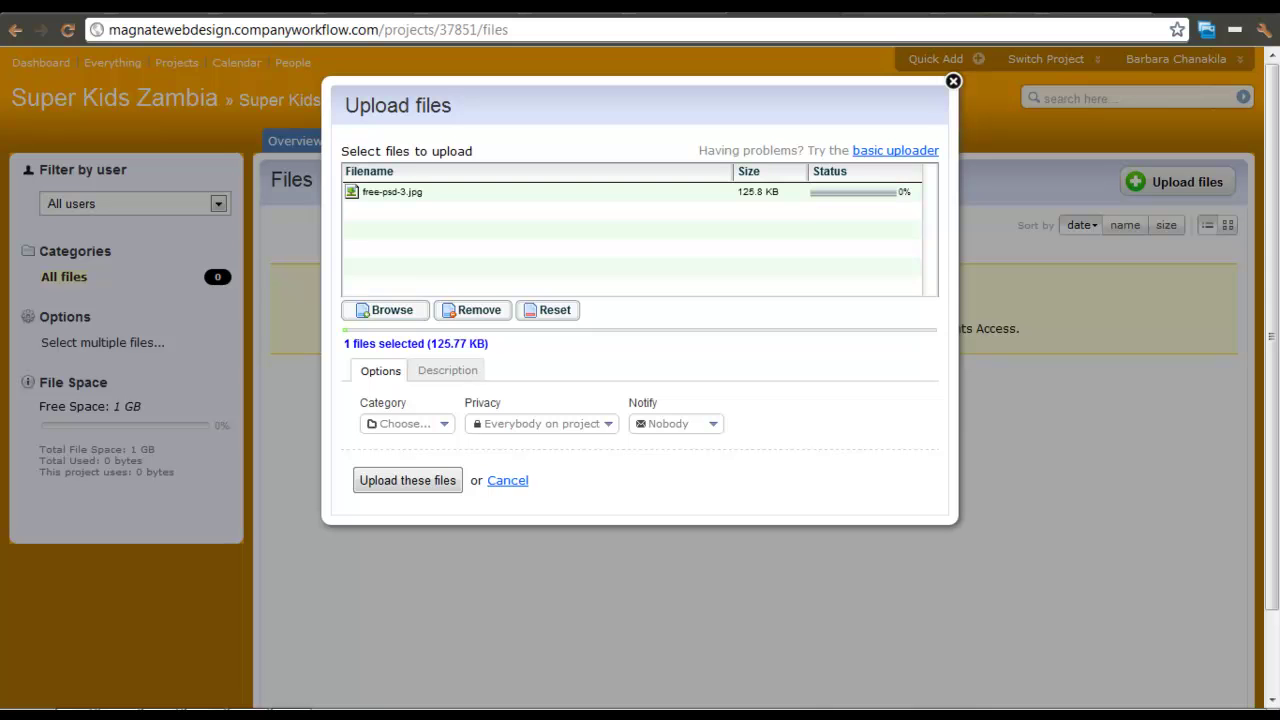
- Add the hellofoto PNG image from the Desktop to the upload list and try to upload the files
left_click(385, 310)
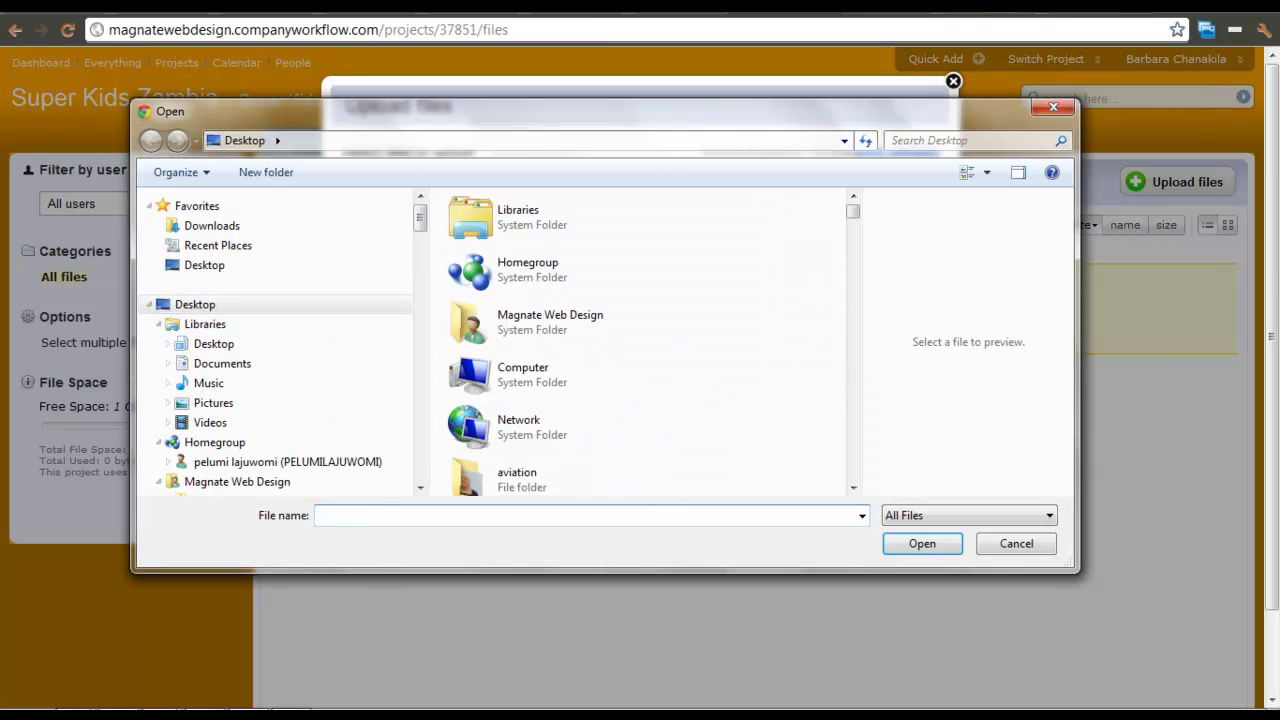
scroll(640, 340, "down", 5)
scroll(645, 340, "down", 2)
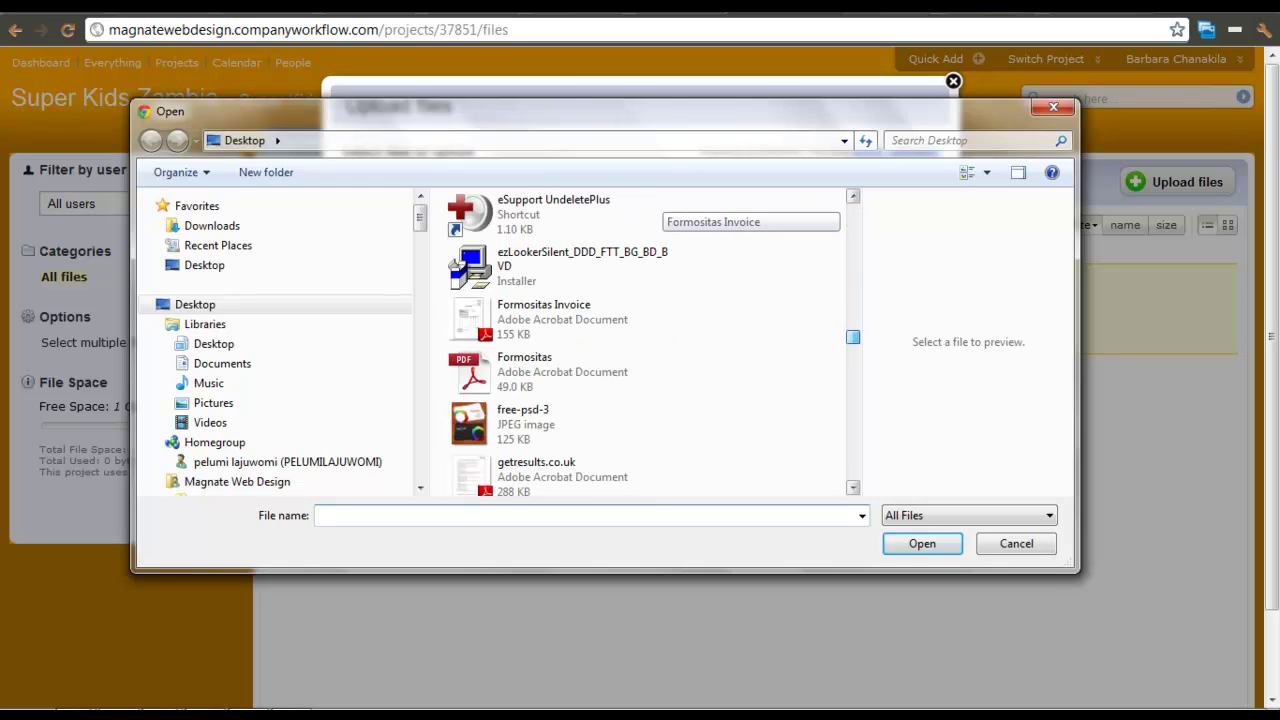
scroll(640, 340, "down", 3)
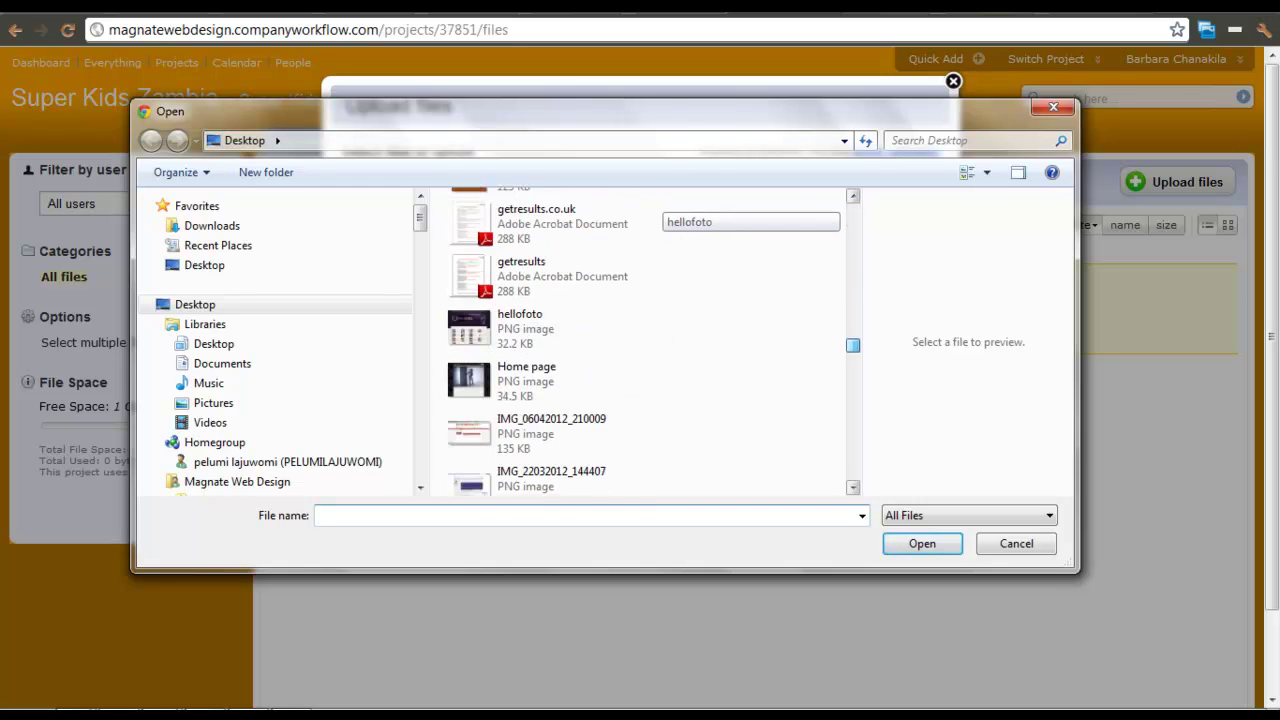
left_click(560, 300)
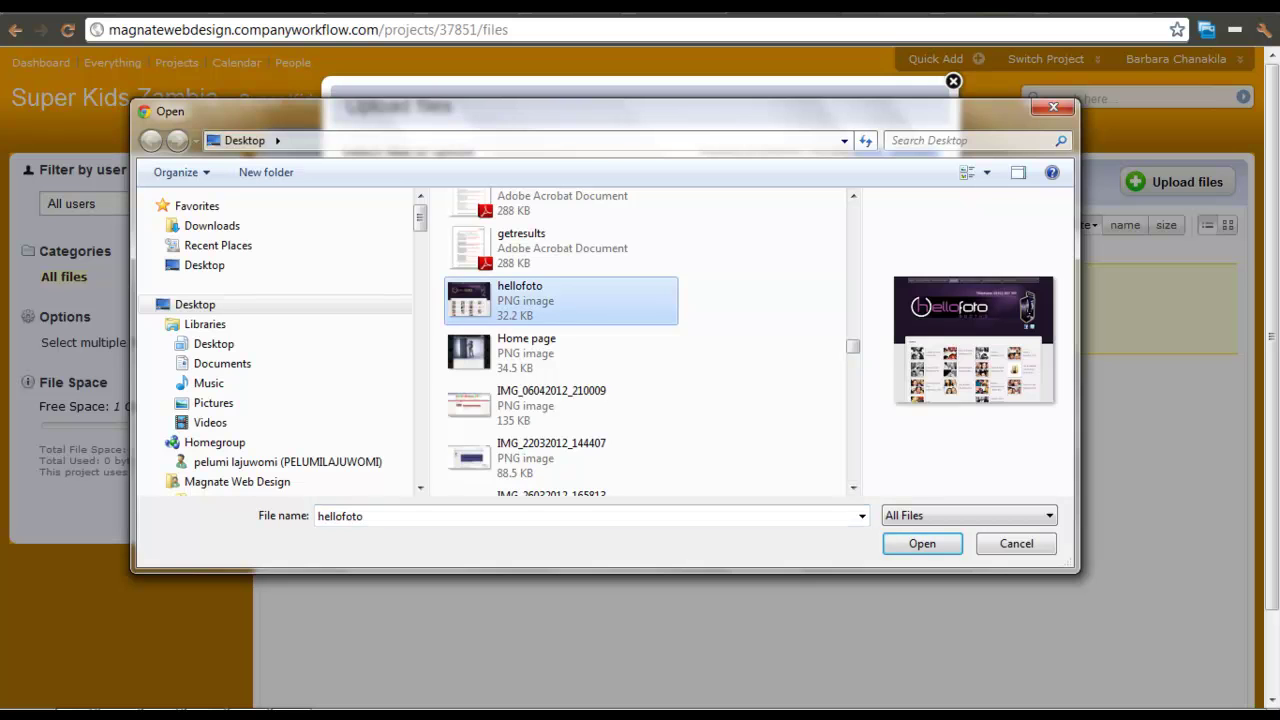
key("Return")
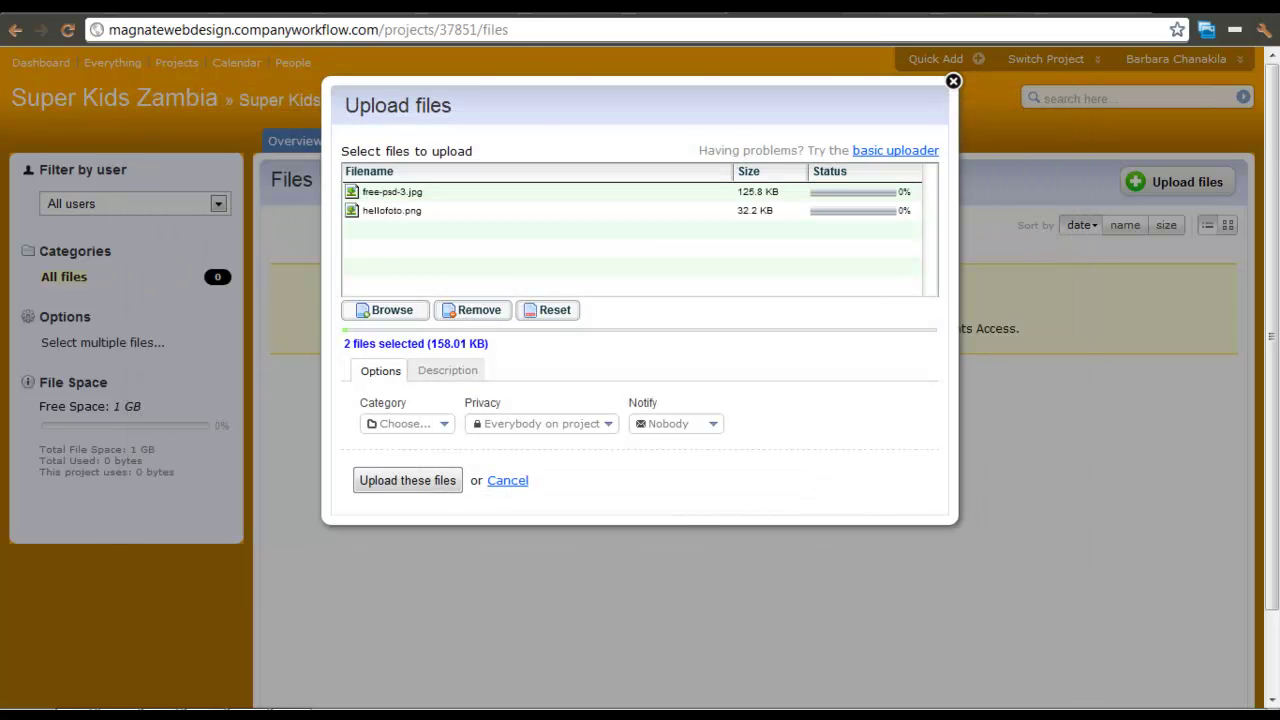
left_click(407, 480)
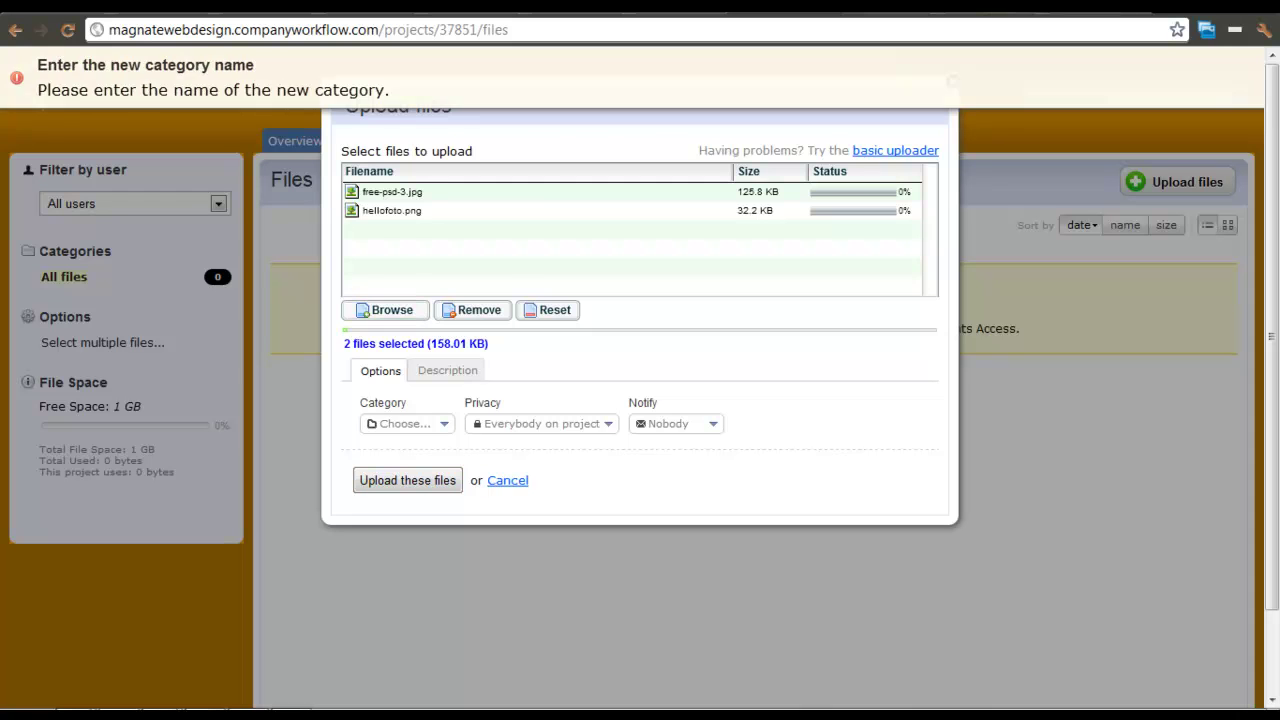
- Add a new file category named "Images for barbie dolls" for the files being uploaded
left_click(407, 423)
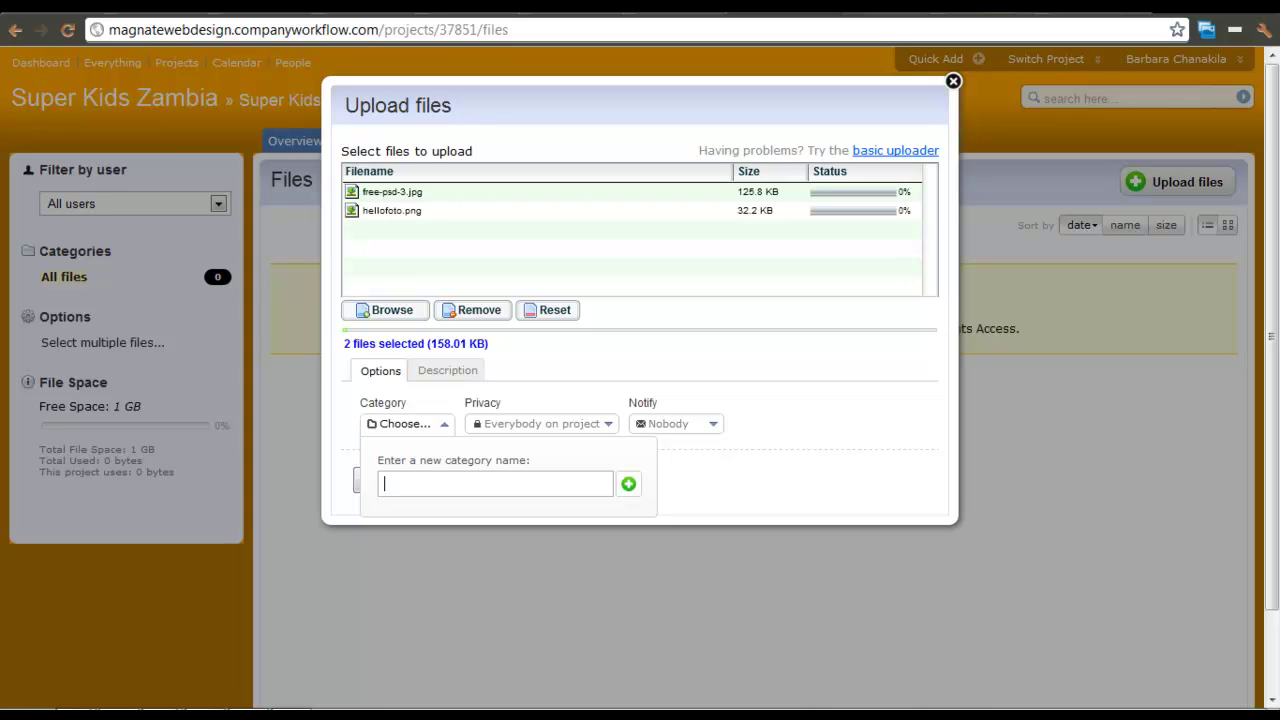
type("narb")
key("BackSpace")
key("ctrl+a")
type("Barbie dolls")
key("ctrl+a")
type("Images for barbies")
key("BackSpace")
type("dolls")
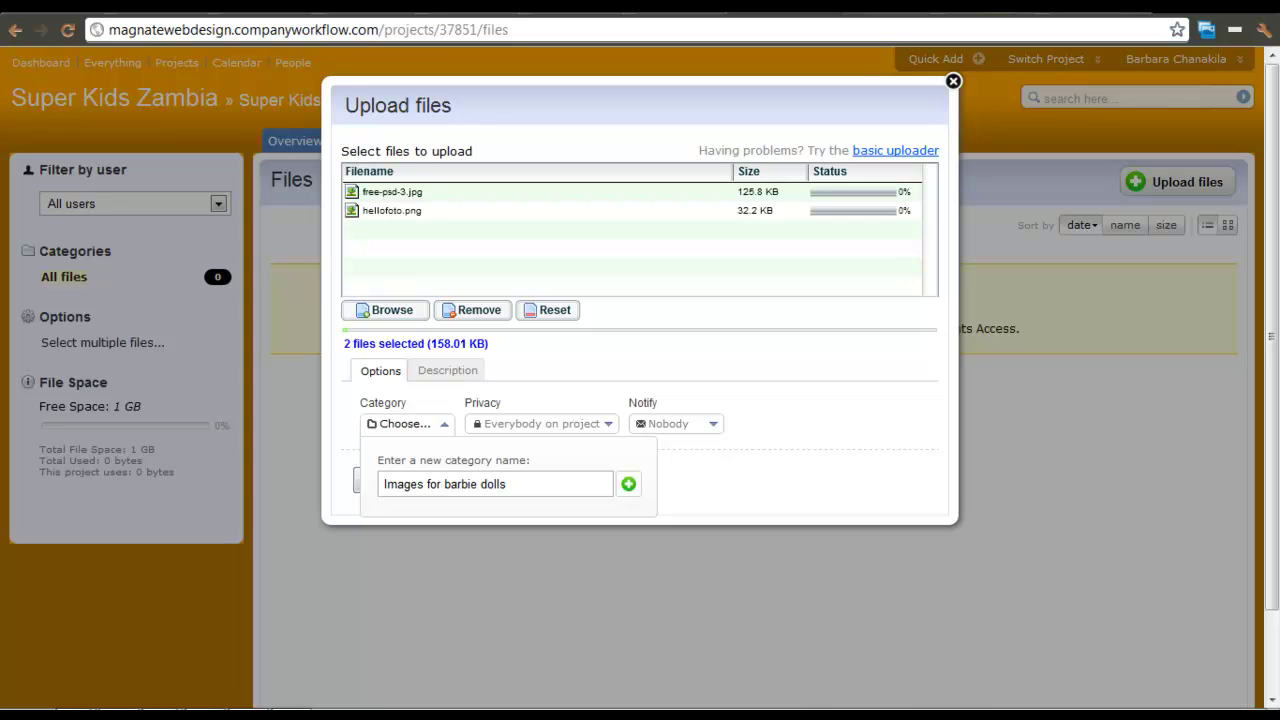
key("Return")
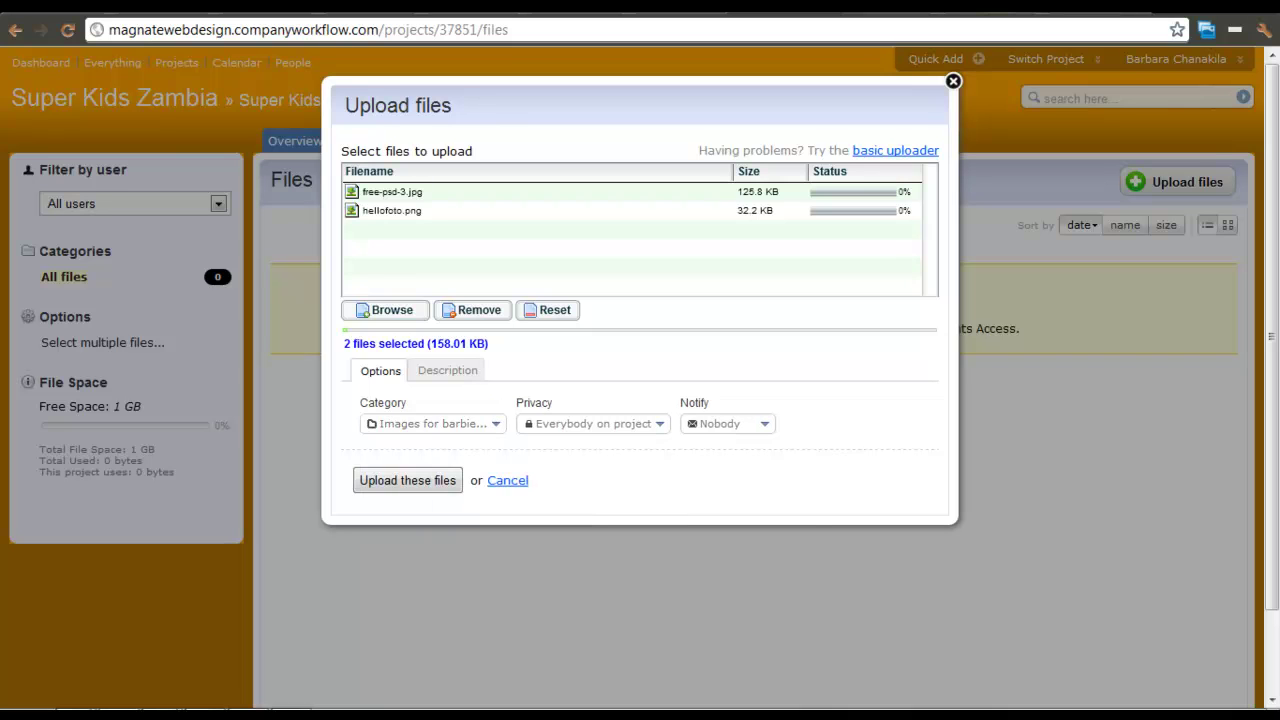
- Restrict the files' privacy to everyone in Magnate Web Design LTD. and everyone in Super Kids, and upload them
left_click(593, 423)
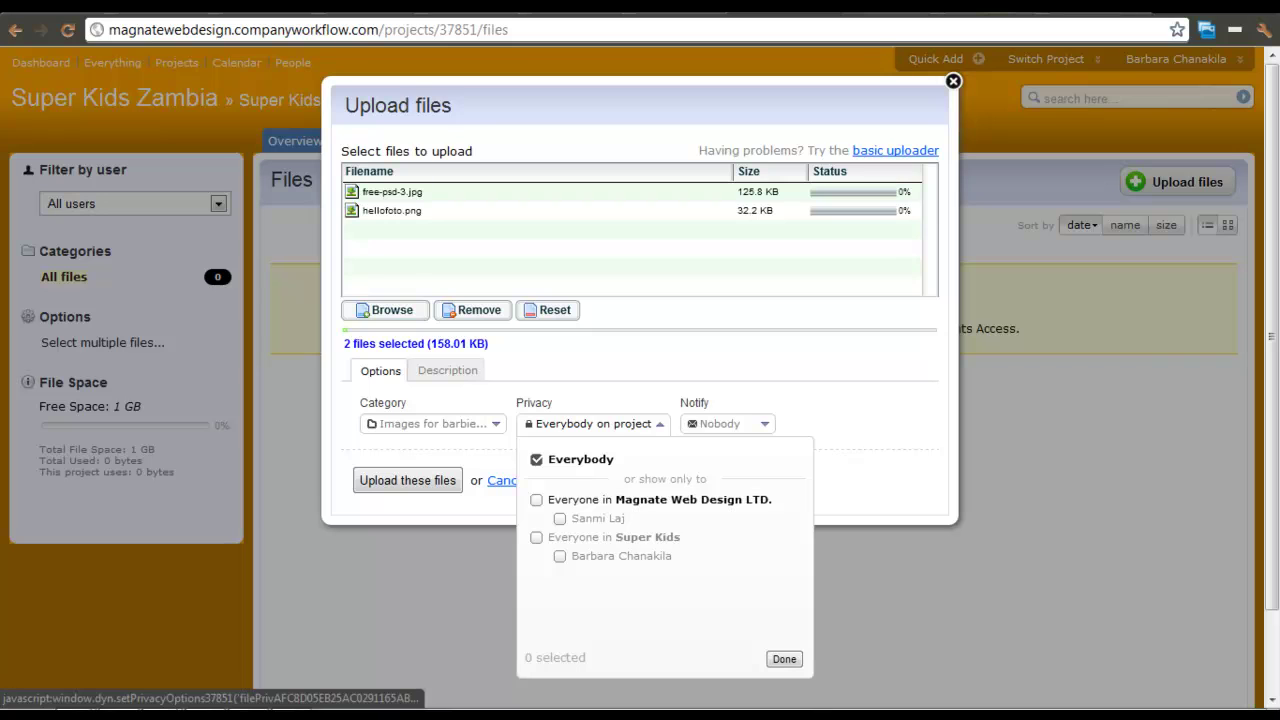
left_click(536, 499)
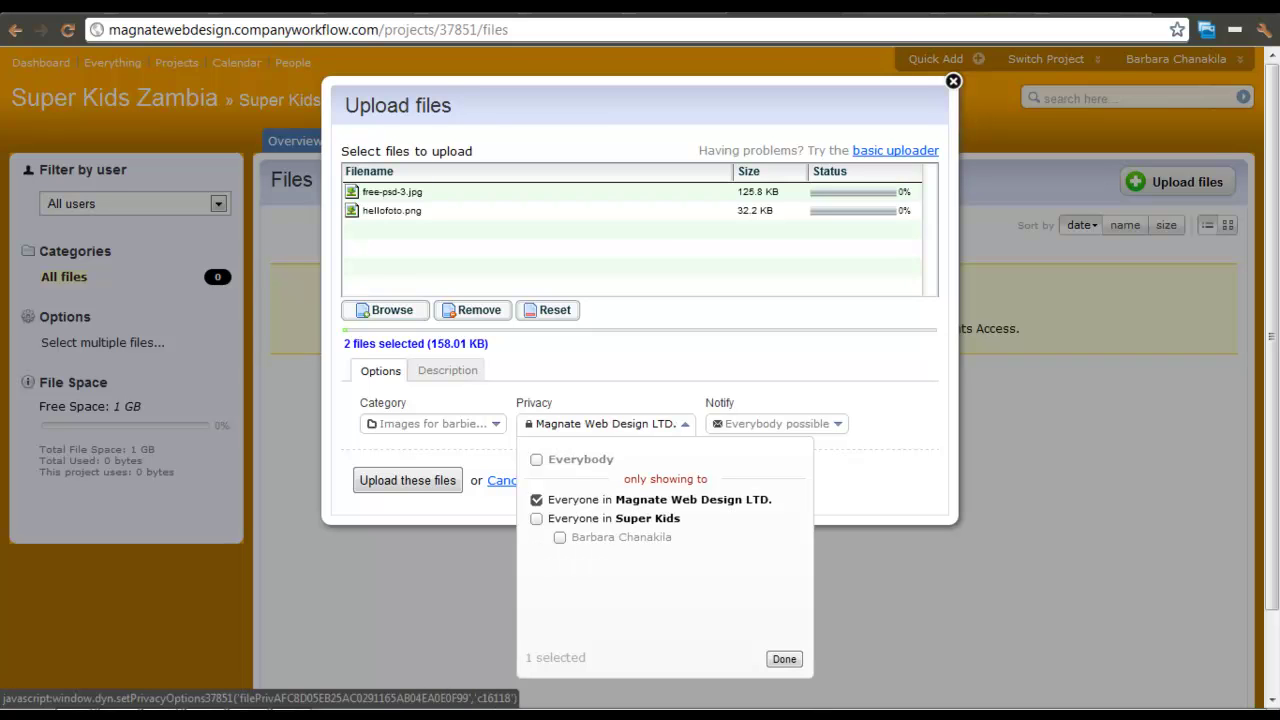
left_click(536, 518)
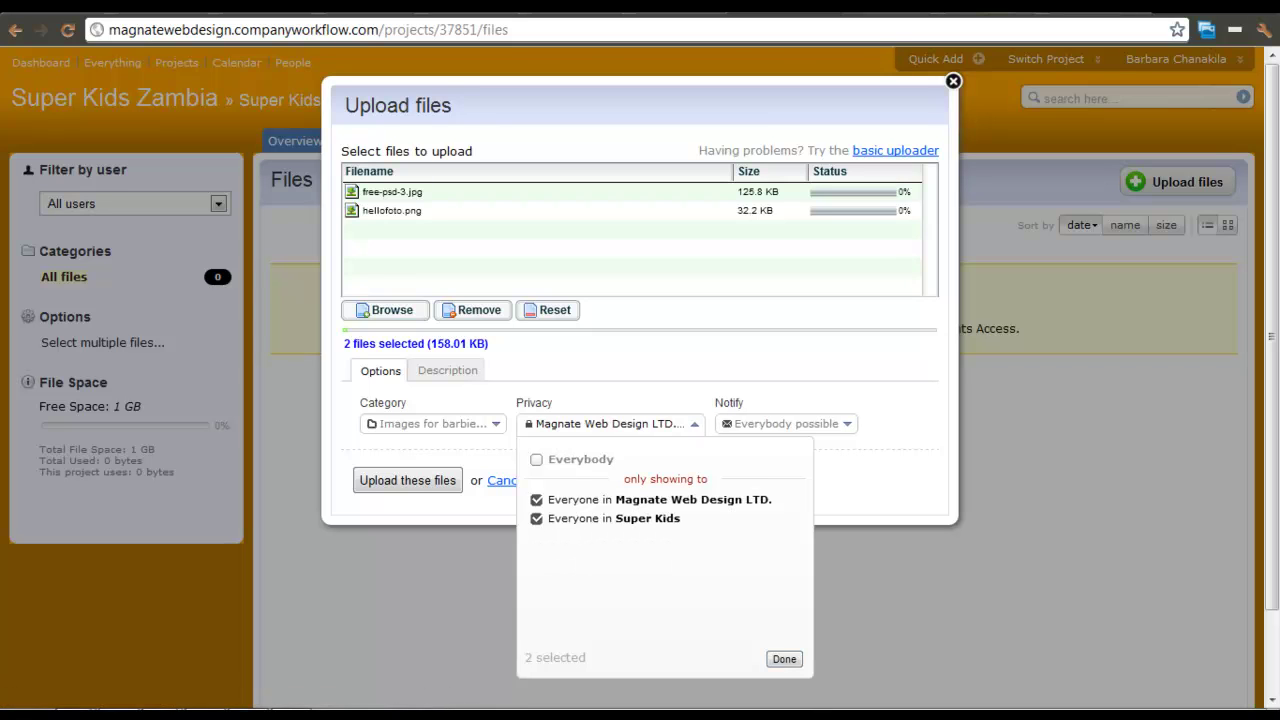
left_click(784, 659)
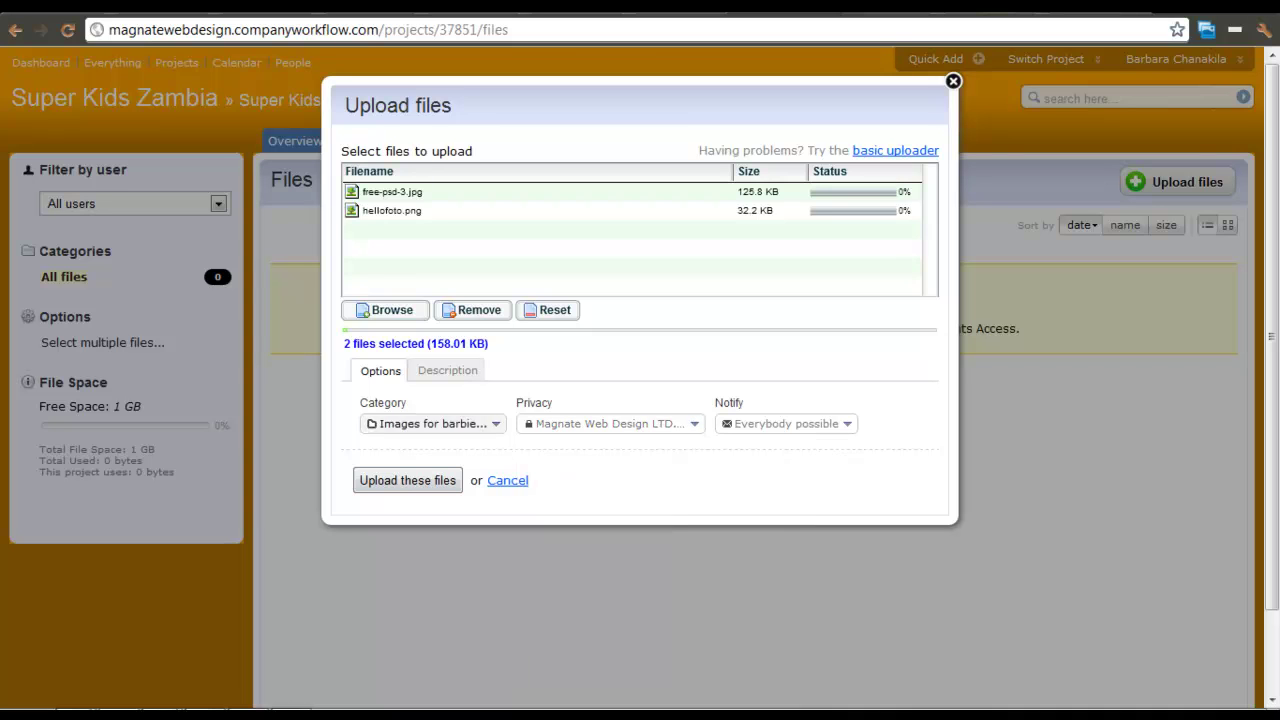
left_click(407, 480)
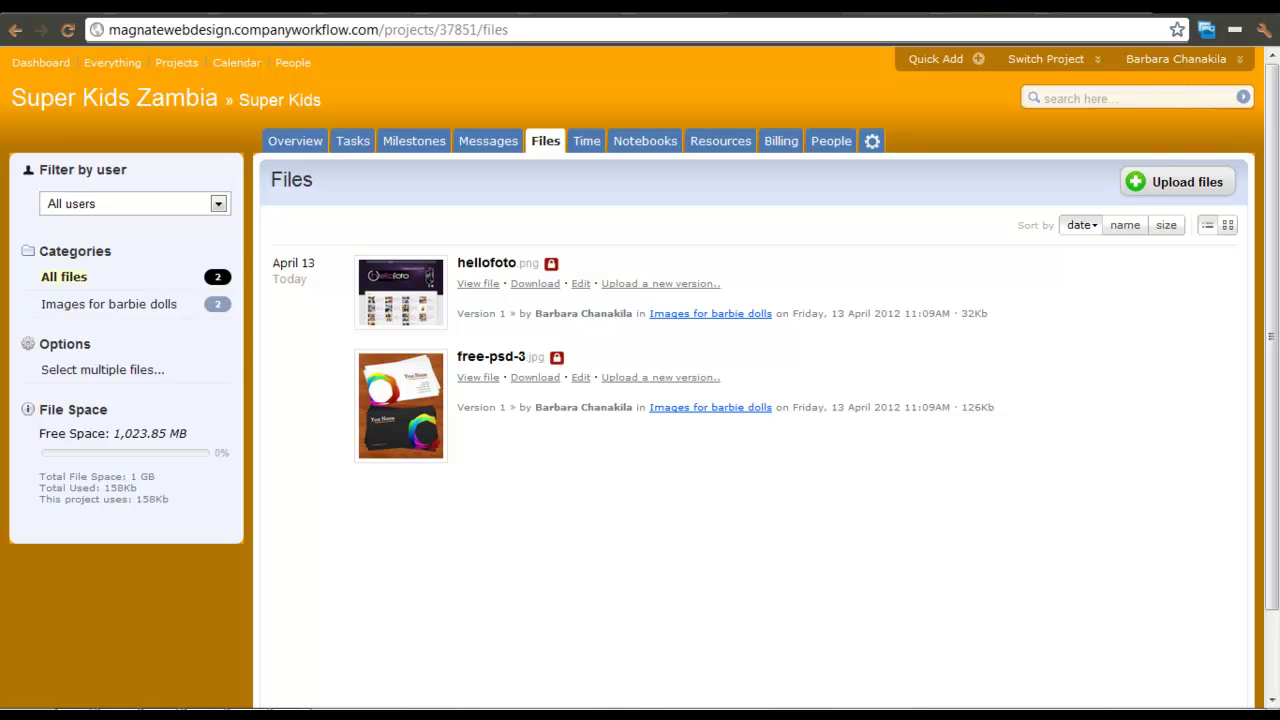
- Add a file category named "About us page" to the project and finish managing the categories
mouse_move(64, 277)
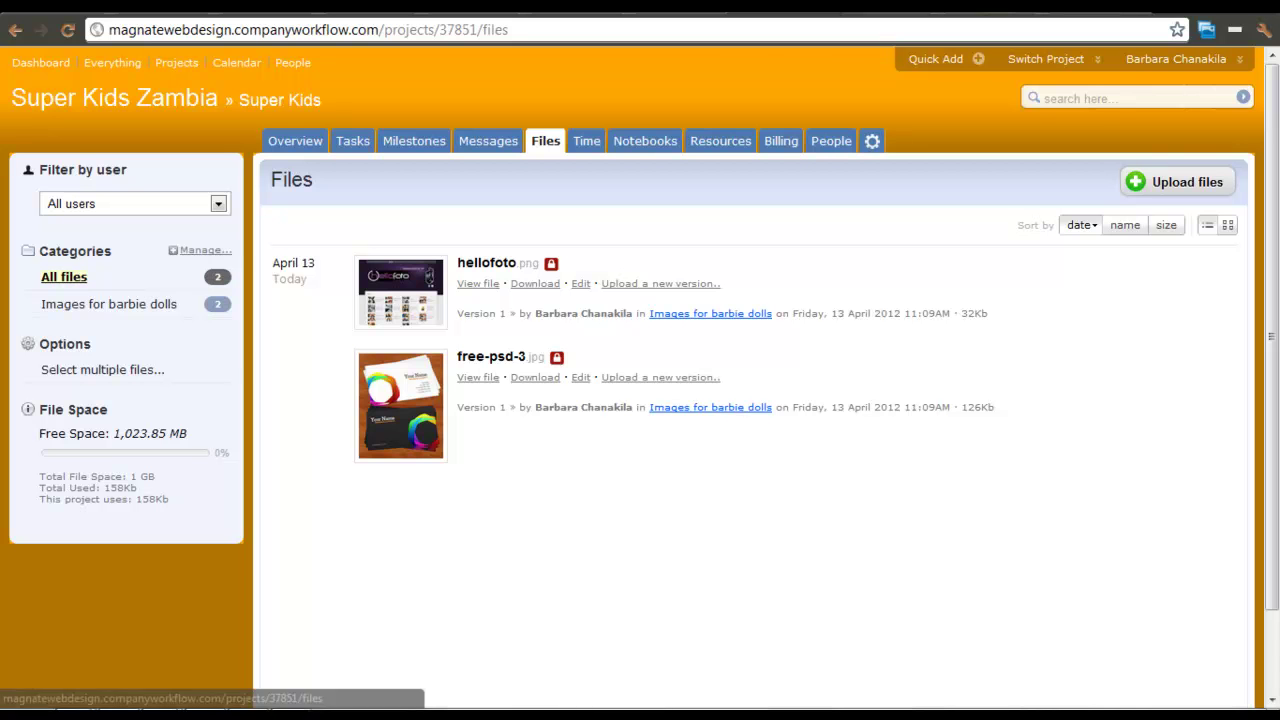
left_click(204, 250)
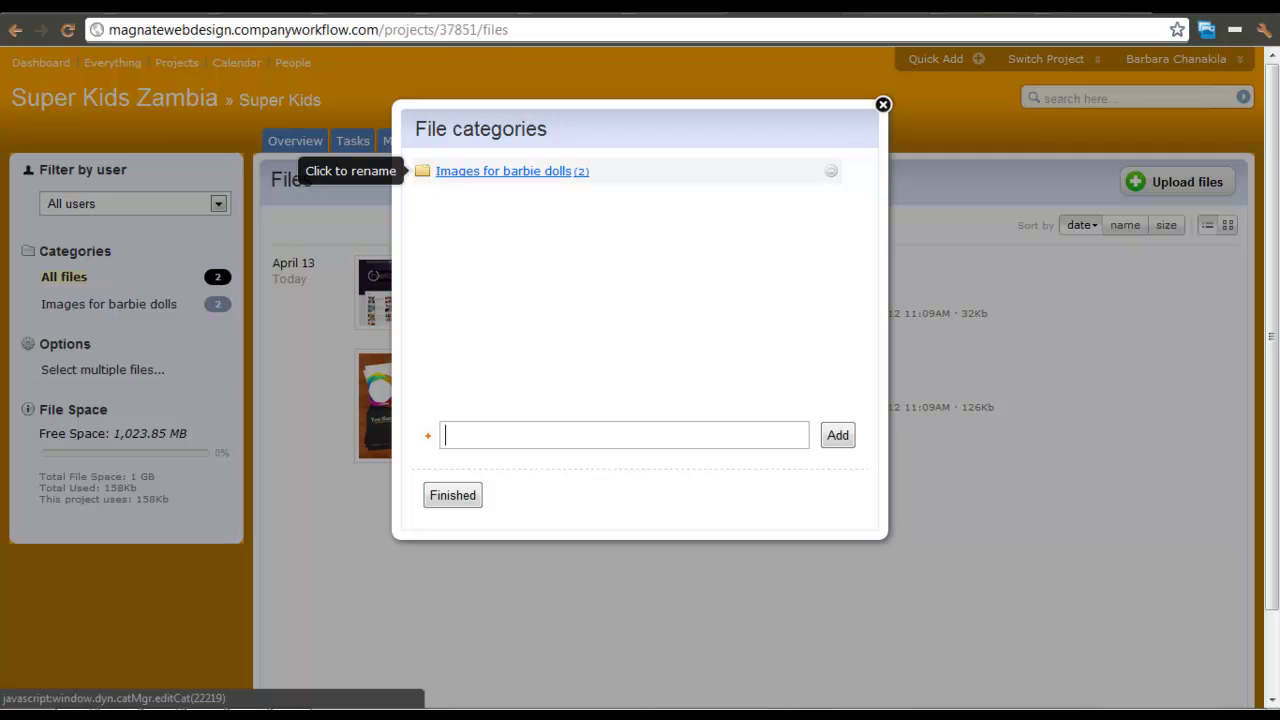
type("Abo")
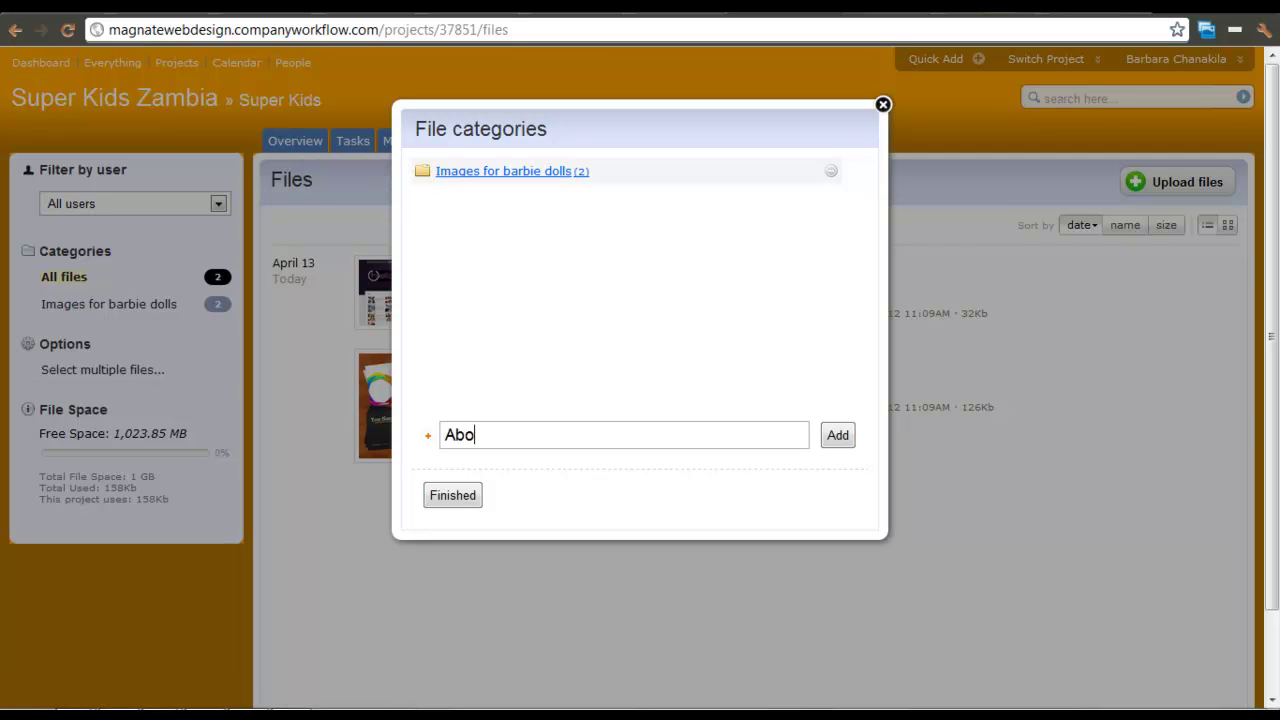
type("ut us page")
left_click(837, 435)
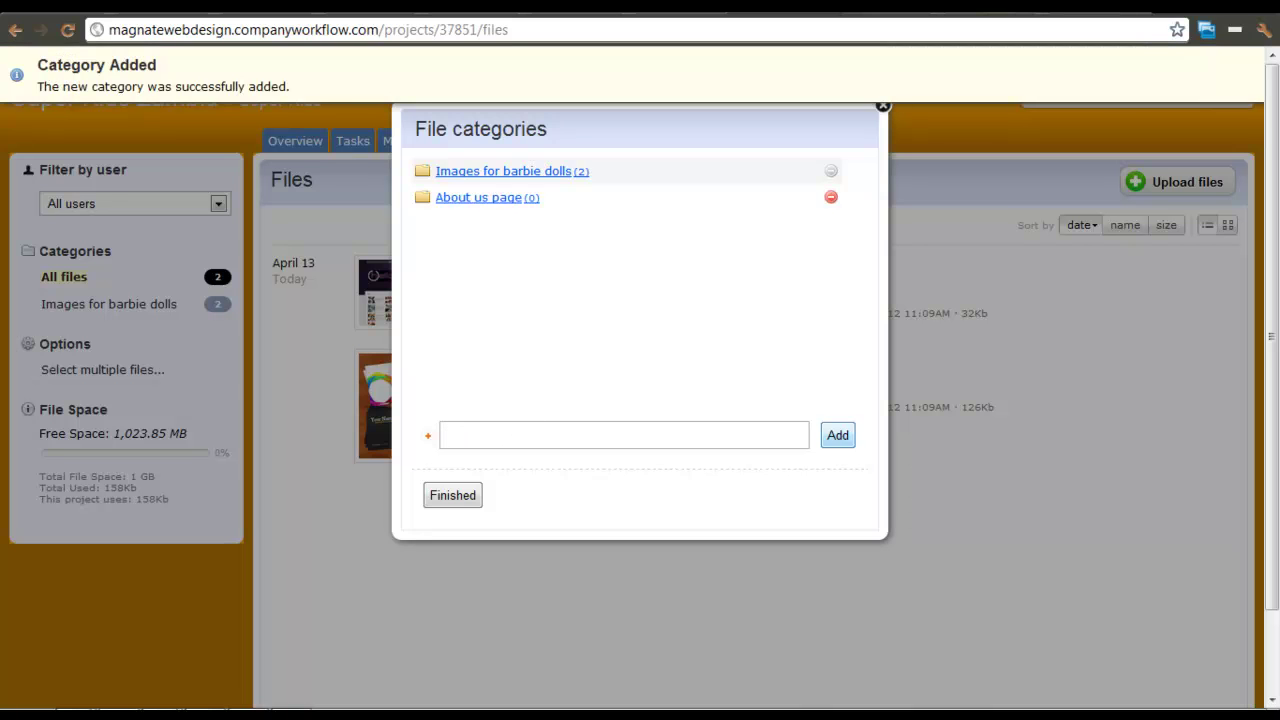
left_click(452, 495)
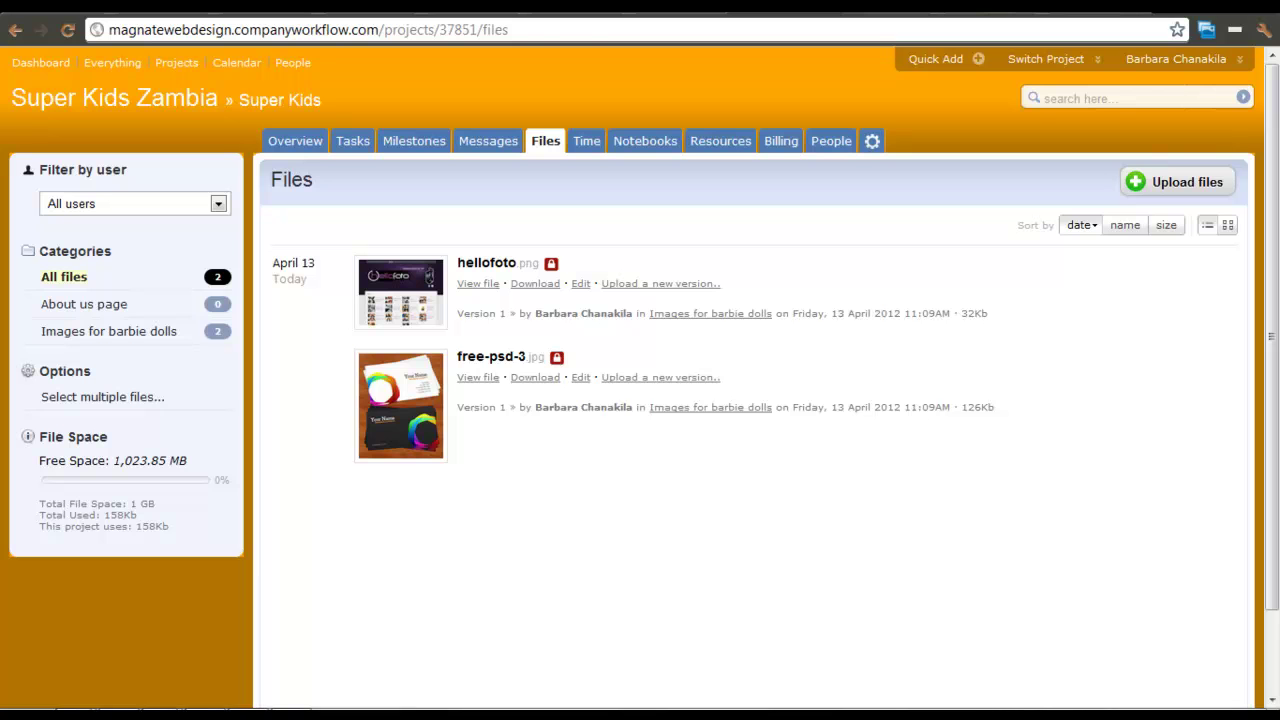
- Start a file upload in the "About us page" category and choose the "Requirements for the Born to Shine website" DOCX file from the Desktop
left_click(100, 304)
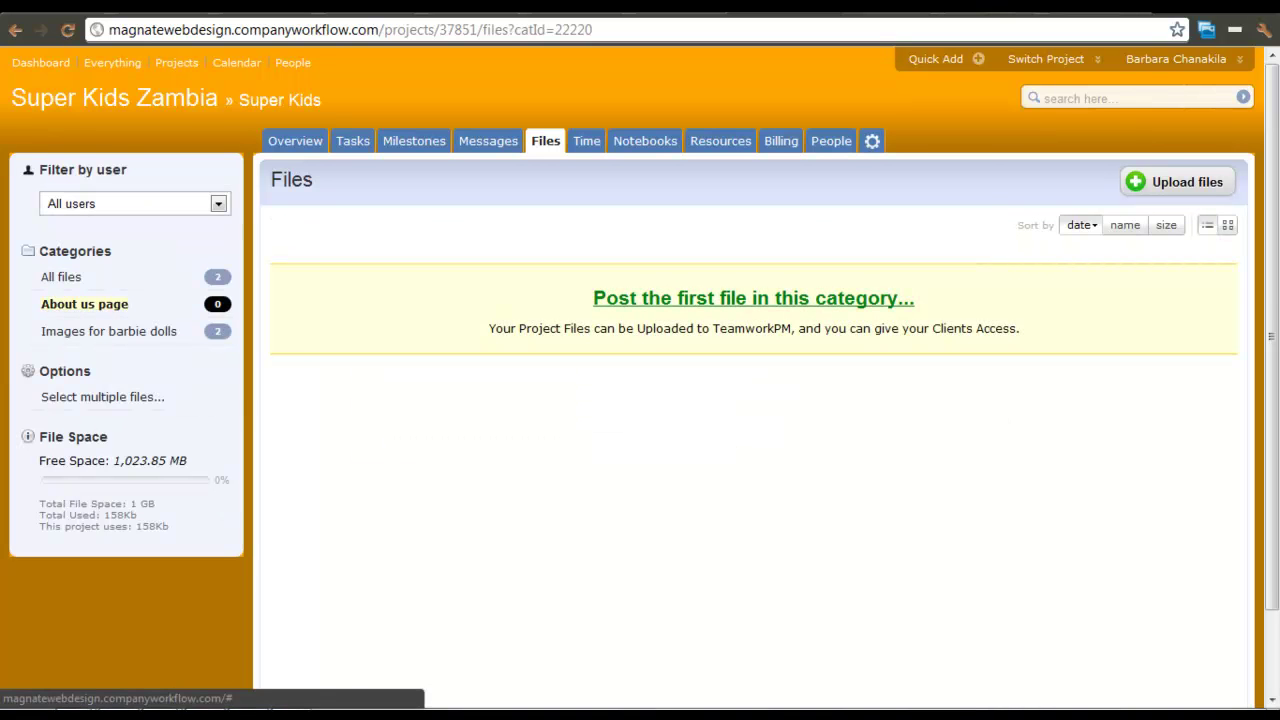
left_click(753, 298)
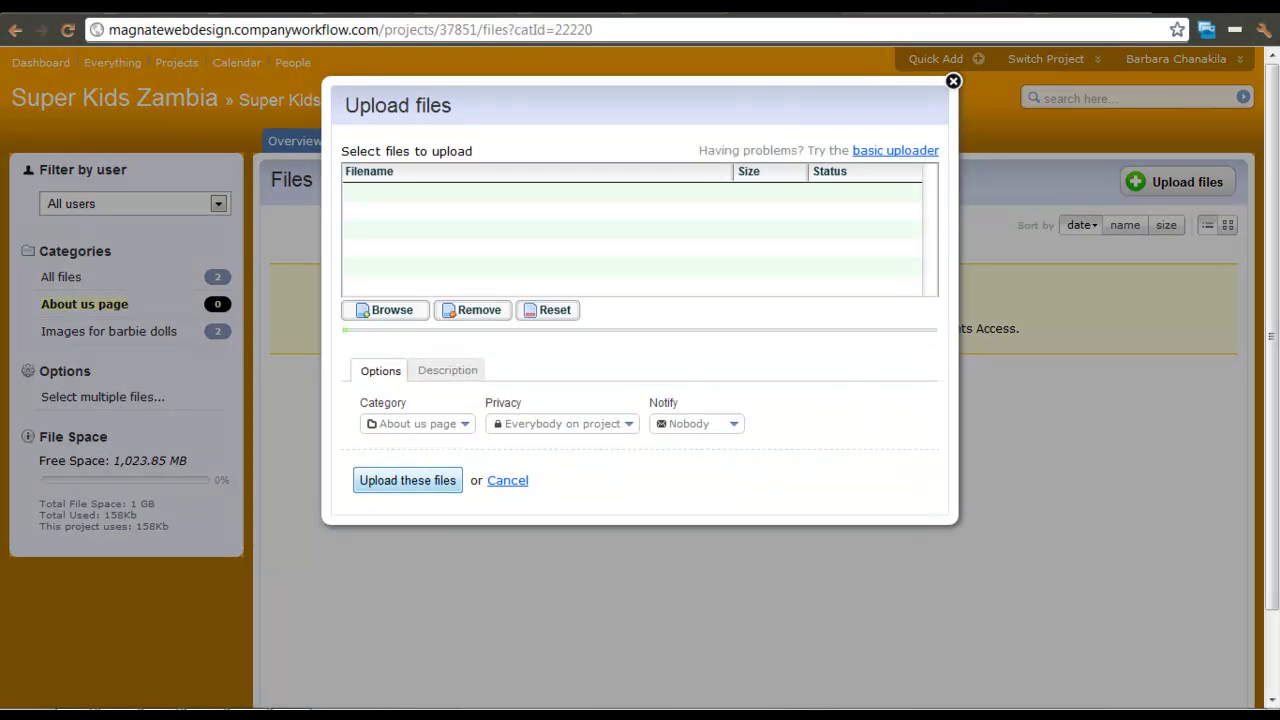
left_click(385, 310)
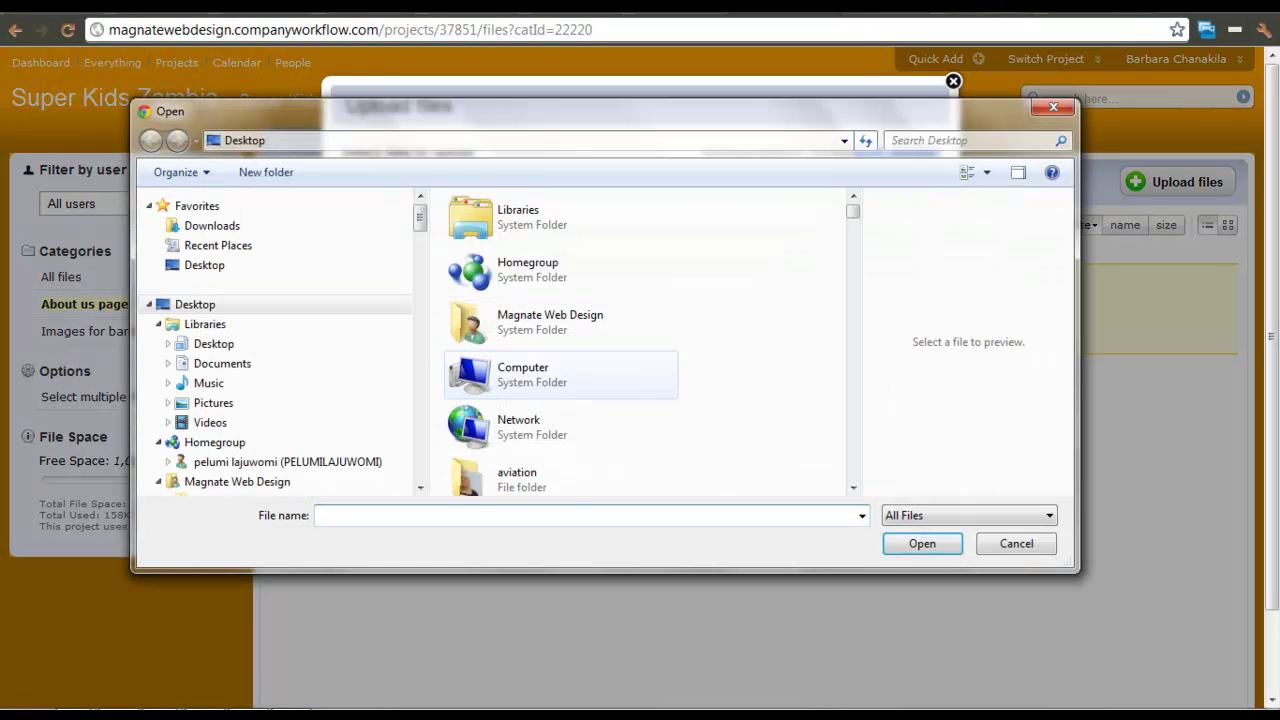
left_click_drag(853, 213, 853, 376)
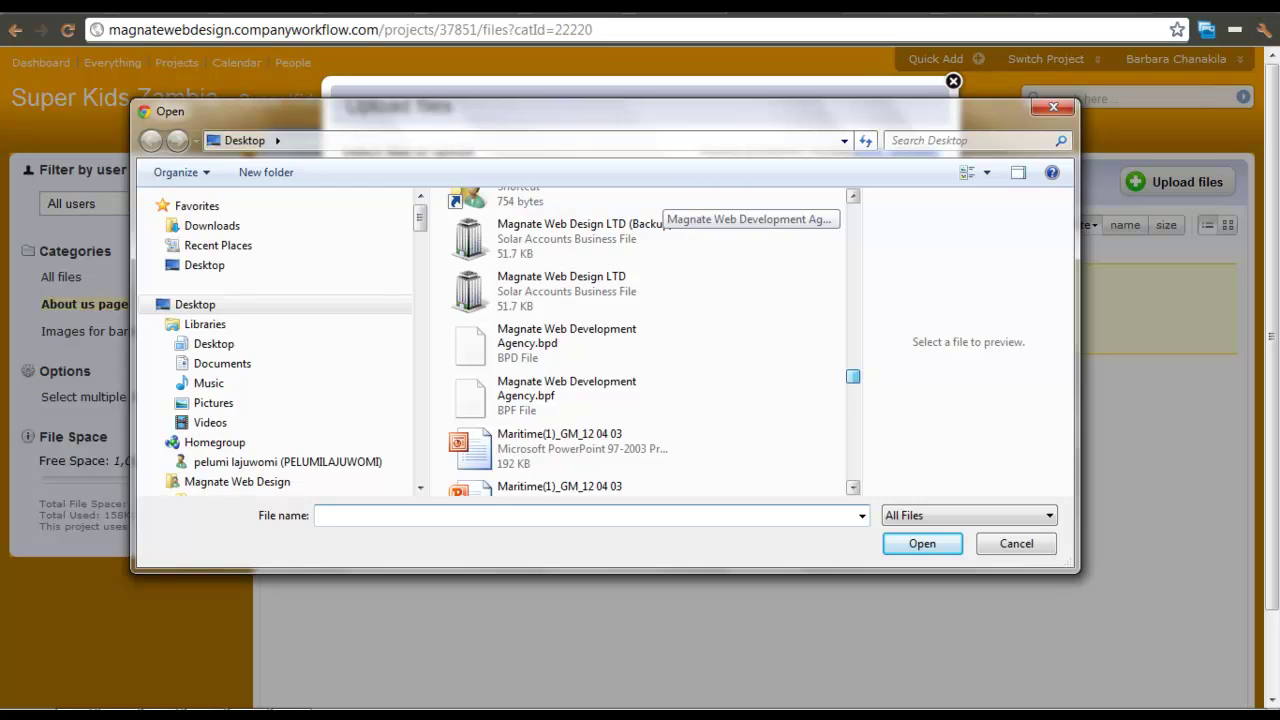
scroll(645, 340, "down", 3)
scroll(645, 340, "up", 4)
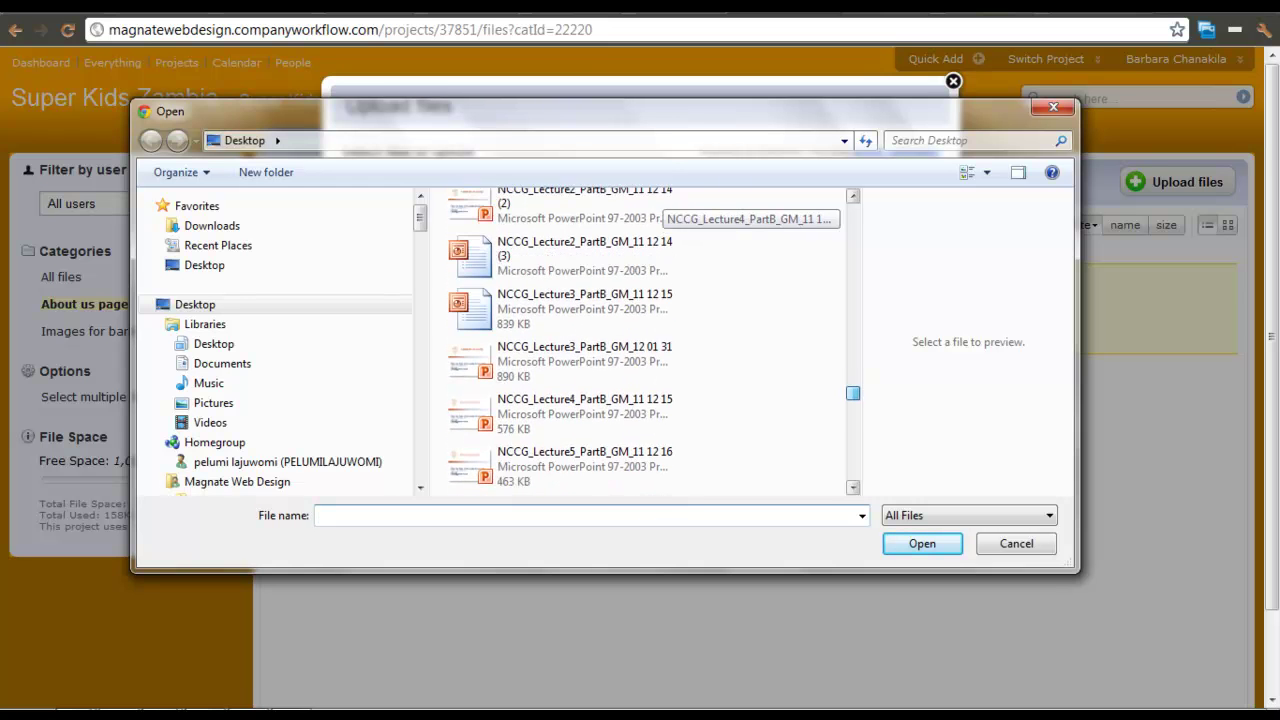
scroll(645, 340, "down", 6)
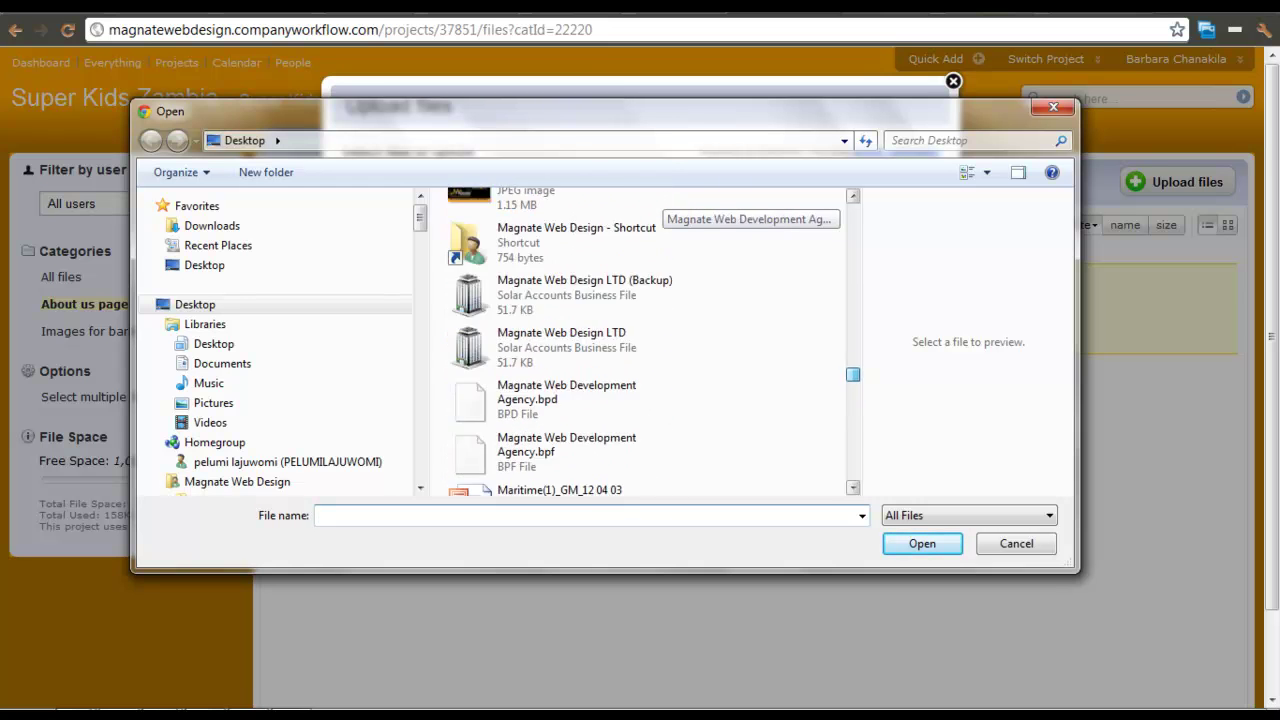
scroll(580, 380, "down", 3)
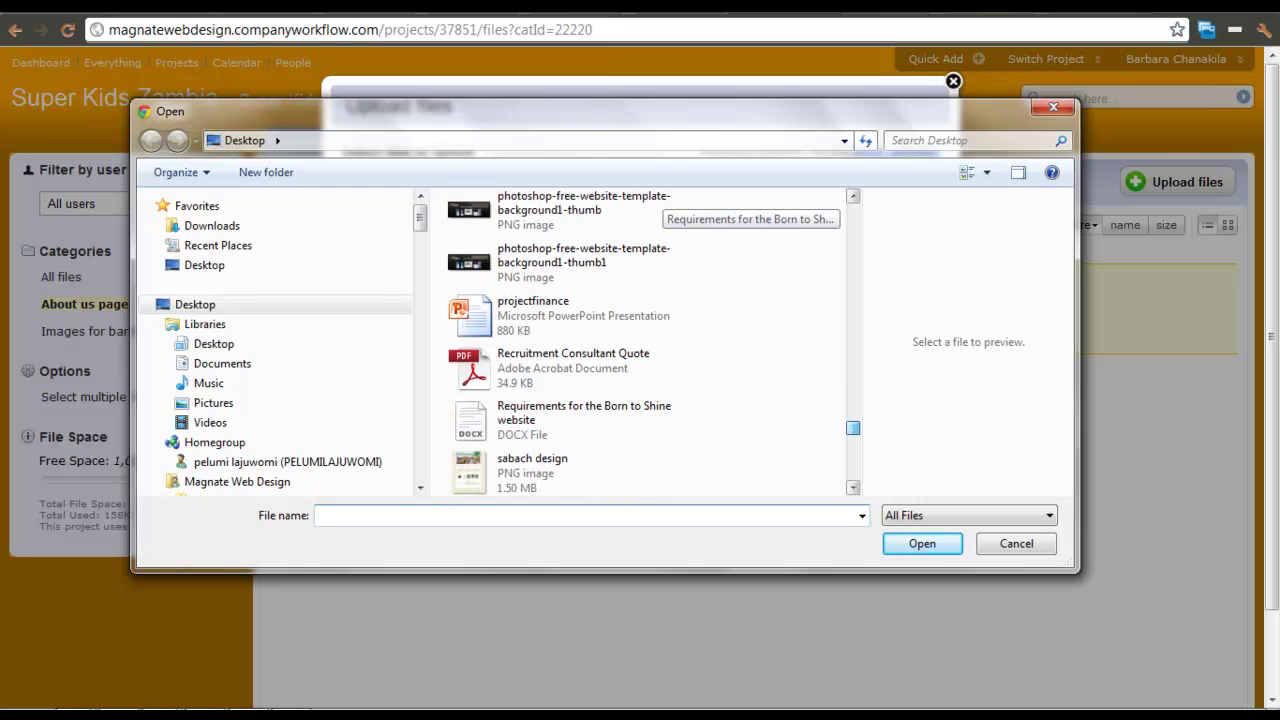
left_click(560, 392)
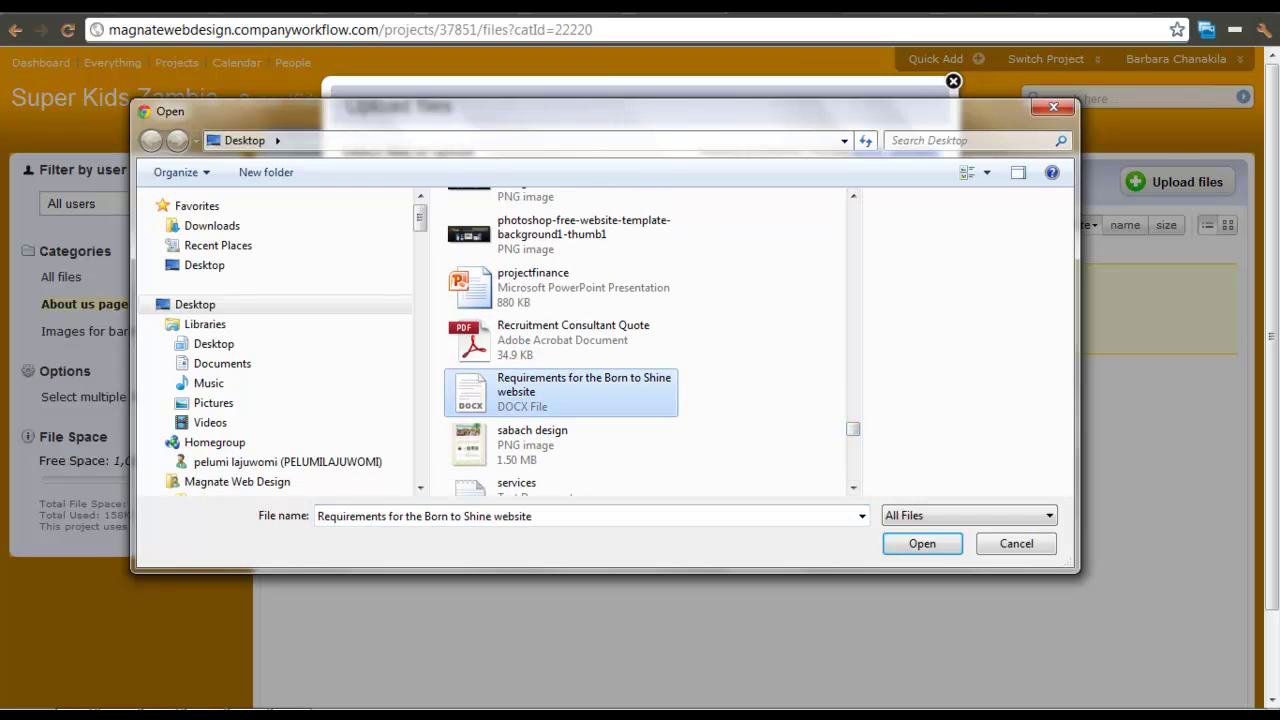
left_click(921, 543)
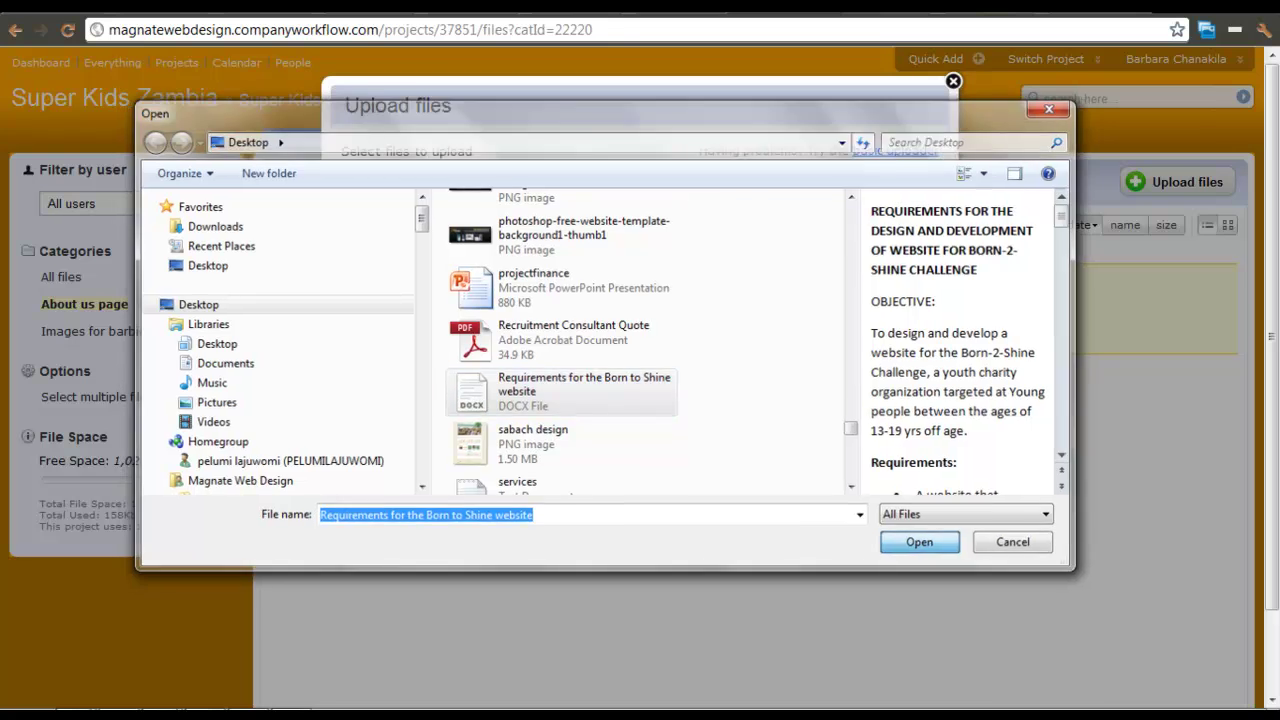
- Restrict the requirements document's privacy to everyone in Magnate Web Design LTD. and everyone in Super Kids, and upload it
left_click(412, 424)
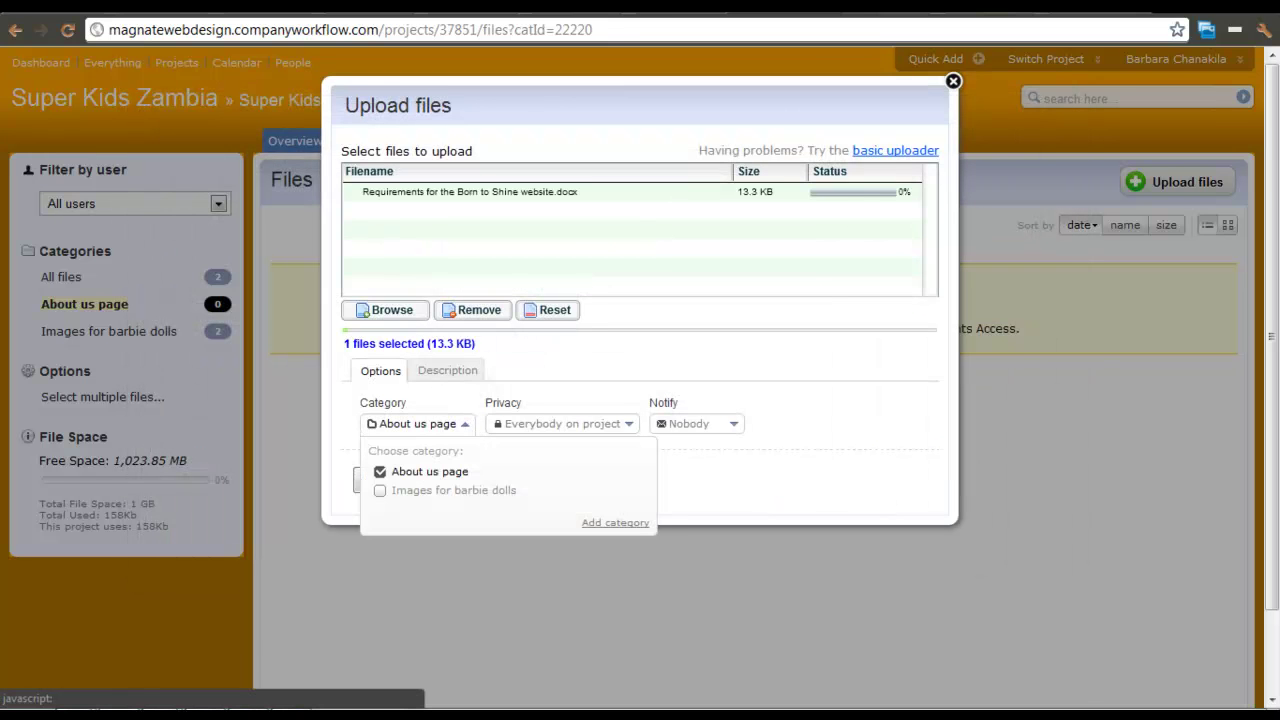
left_click(560, 424)
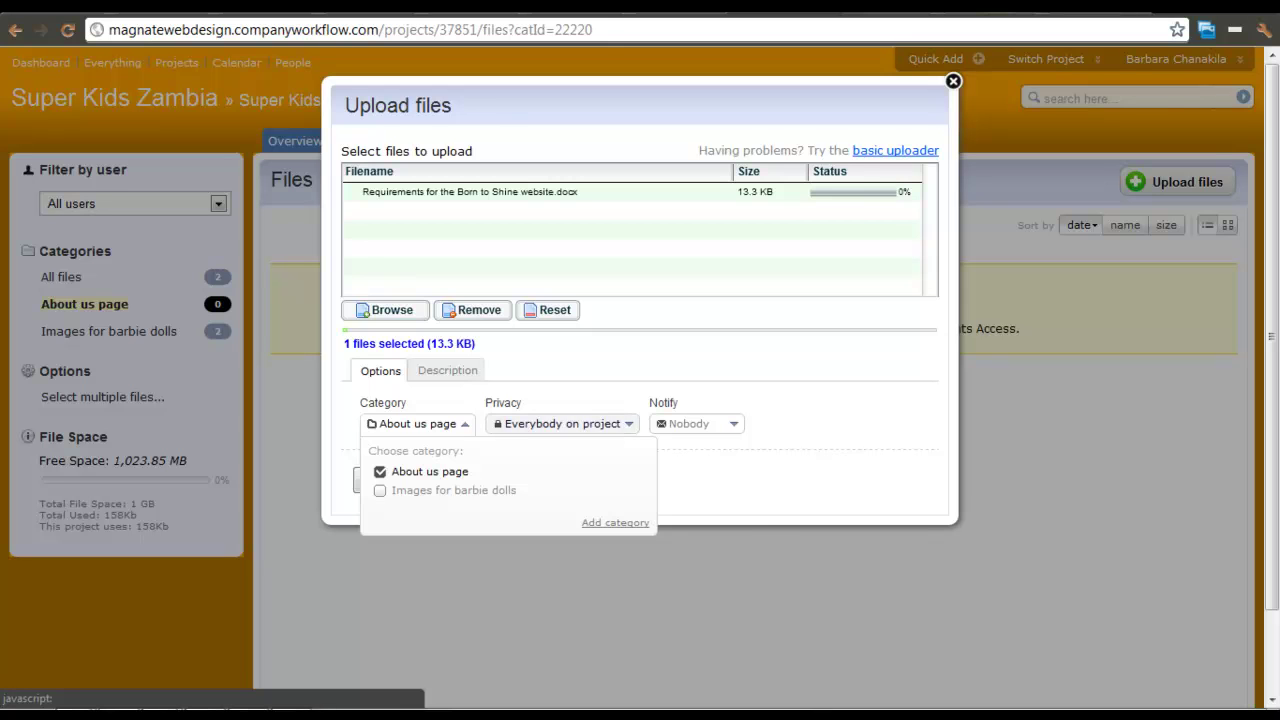
left_click(615, 499)
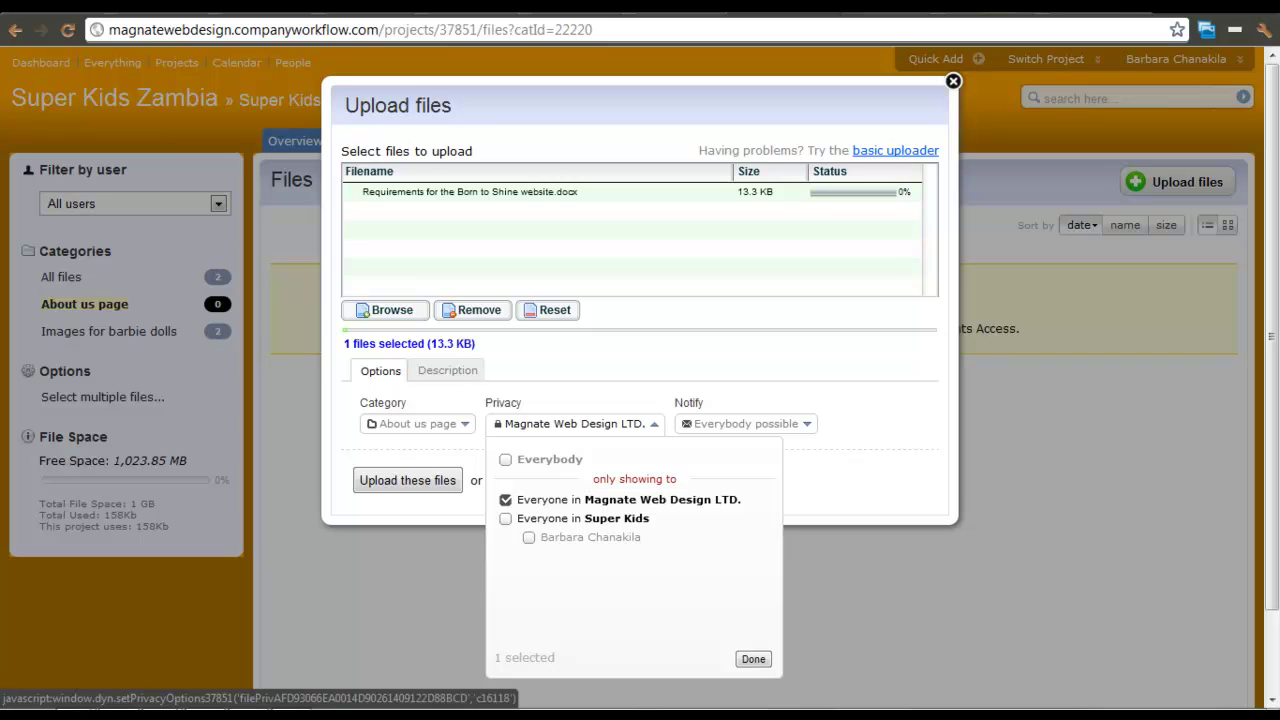
left_click(615, 518)
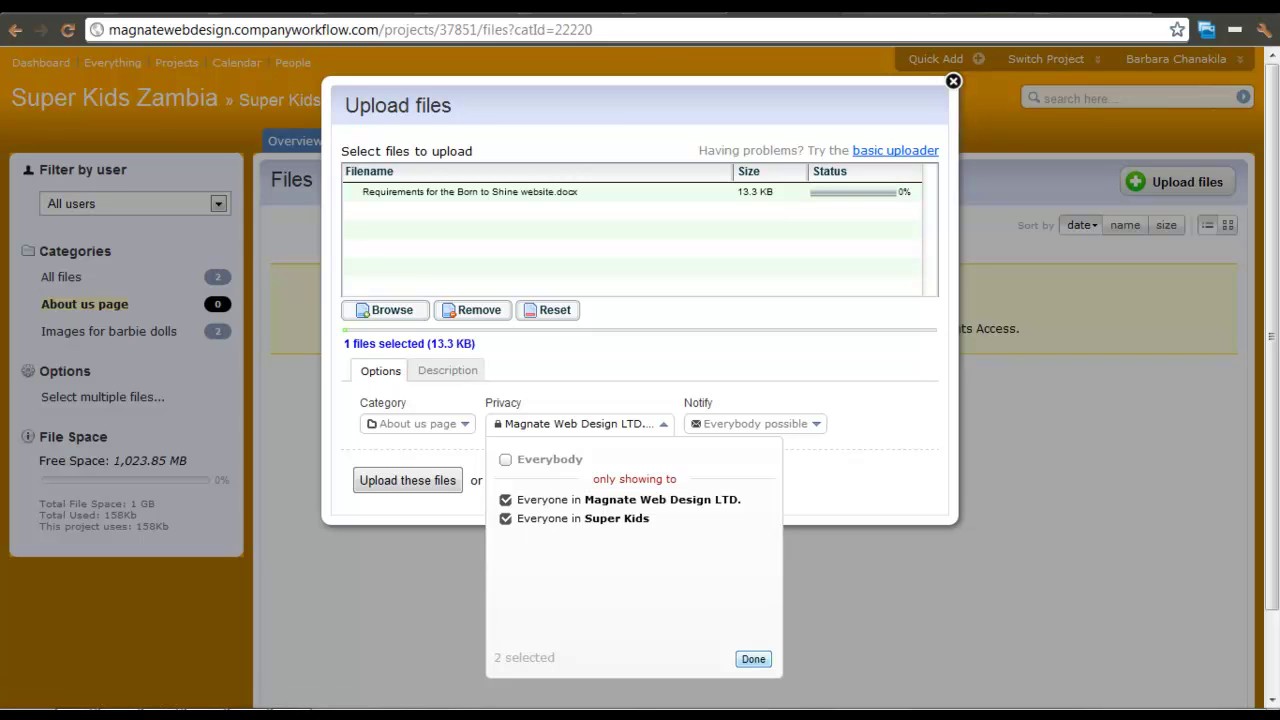
left_click(753, 659)
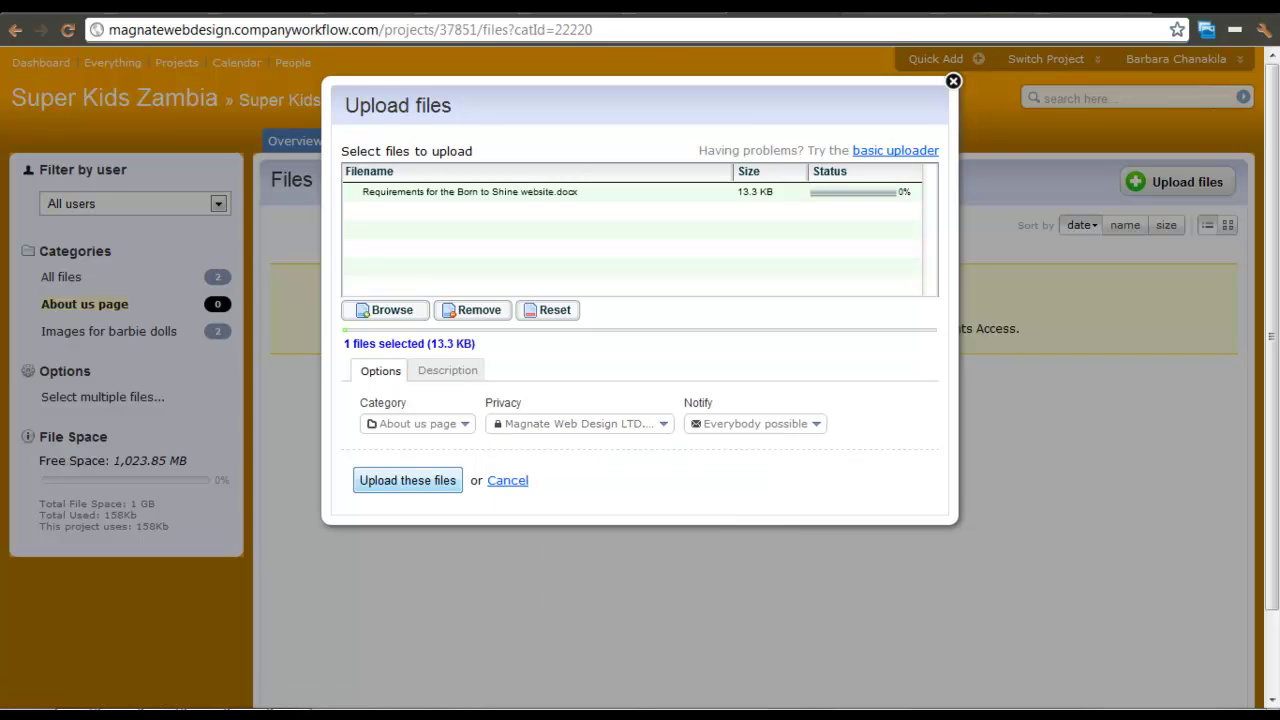
left_click(407, 480)
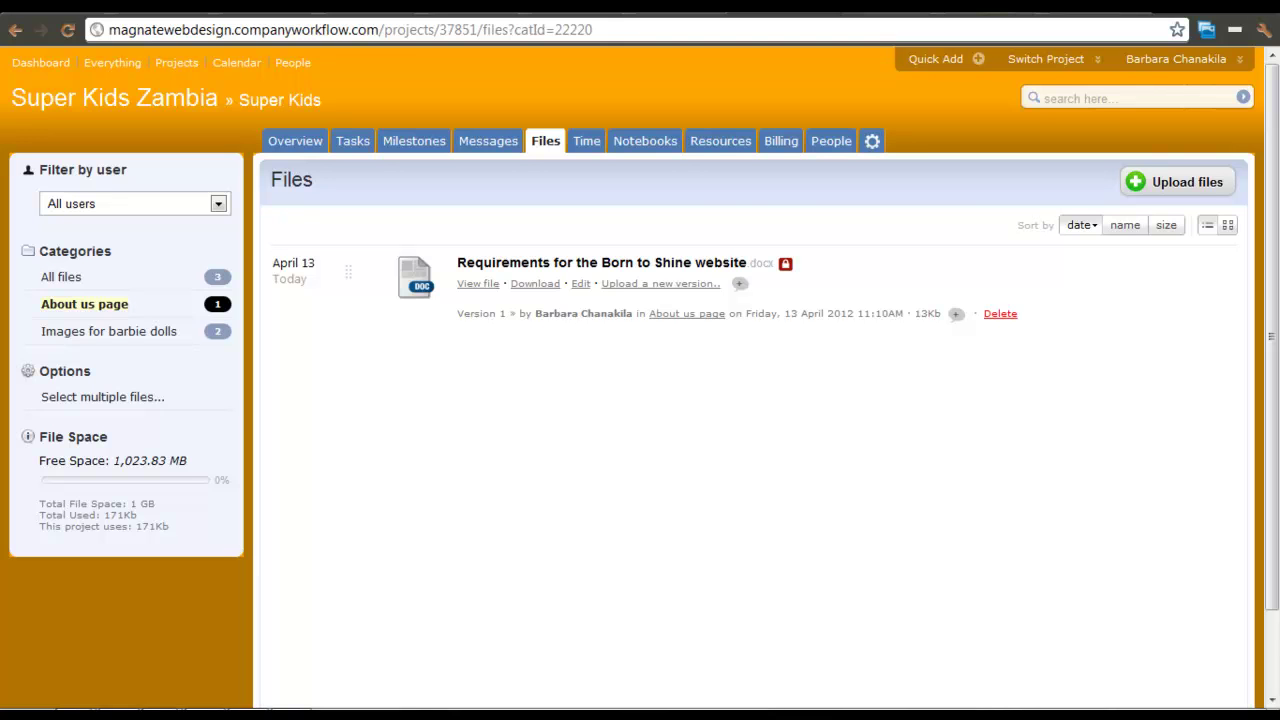
- Open the "Images for barbie dolls" category and try submitting an upload without a file, restricted to everyone in Magnate Web Design LTD. and Super Kids
left_click(108, 331)
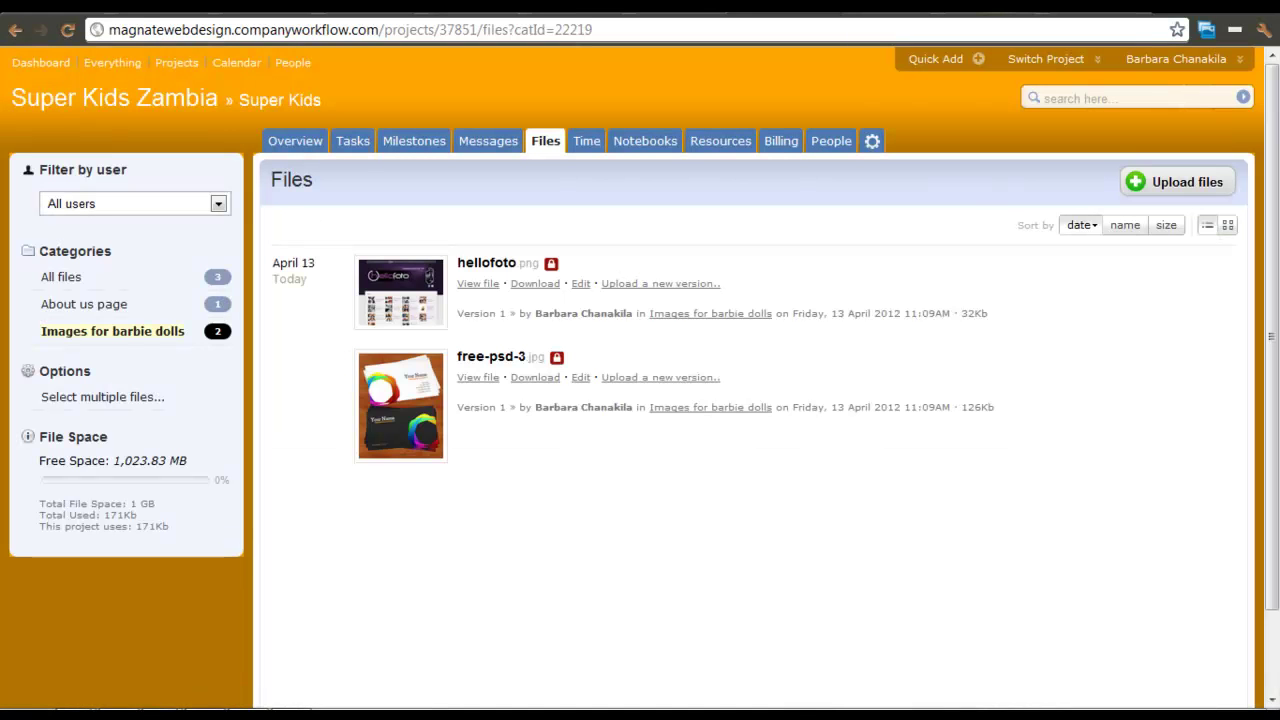
left_click(1180, 182)
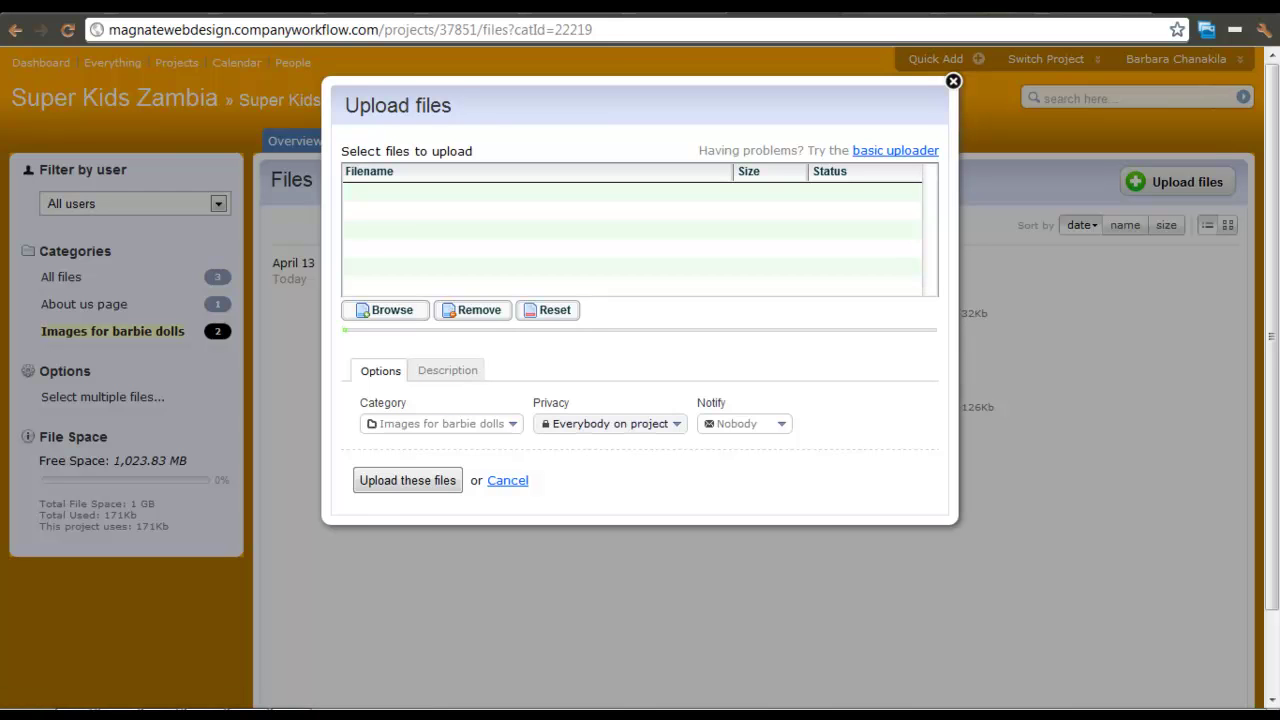
left_click(610, 423)
left_click(553, 499)
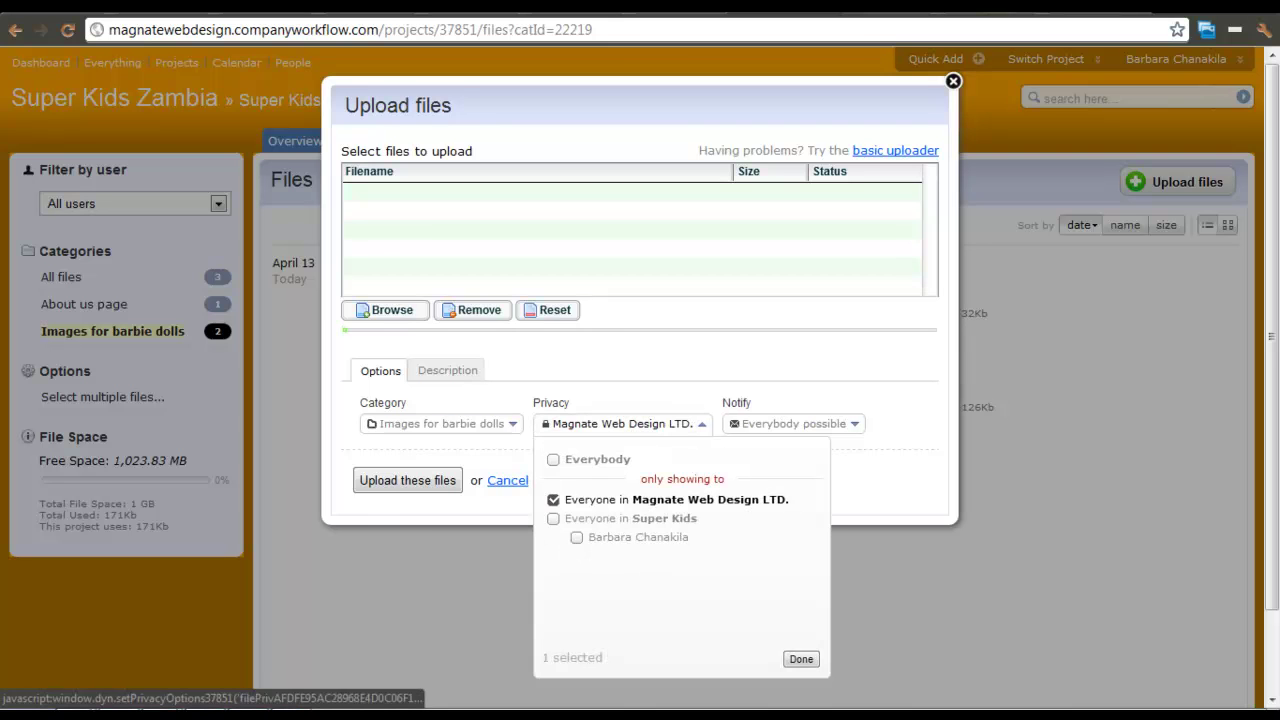
left_click(553, 518)
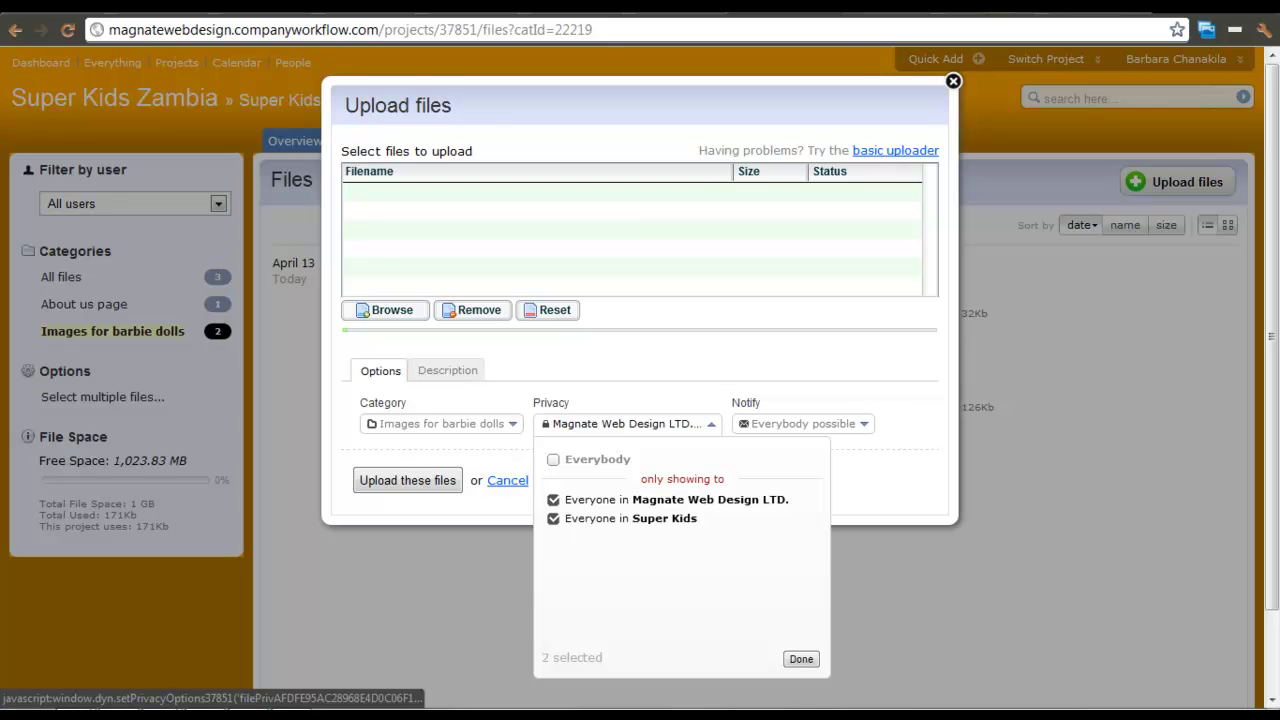
left_click(800, 659)
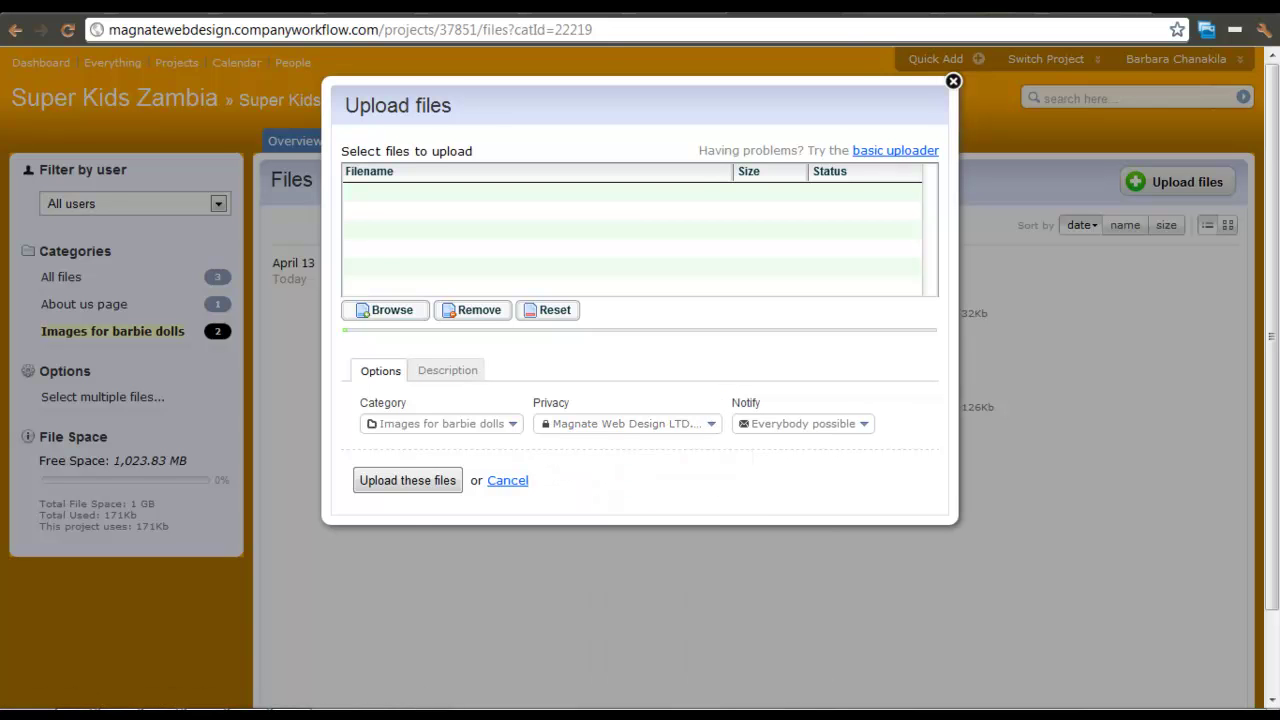
left_click(407, 480)
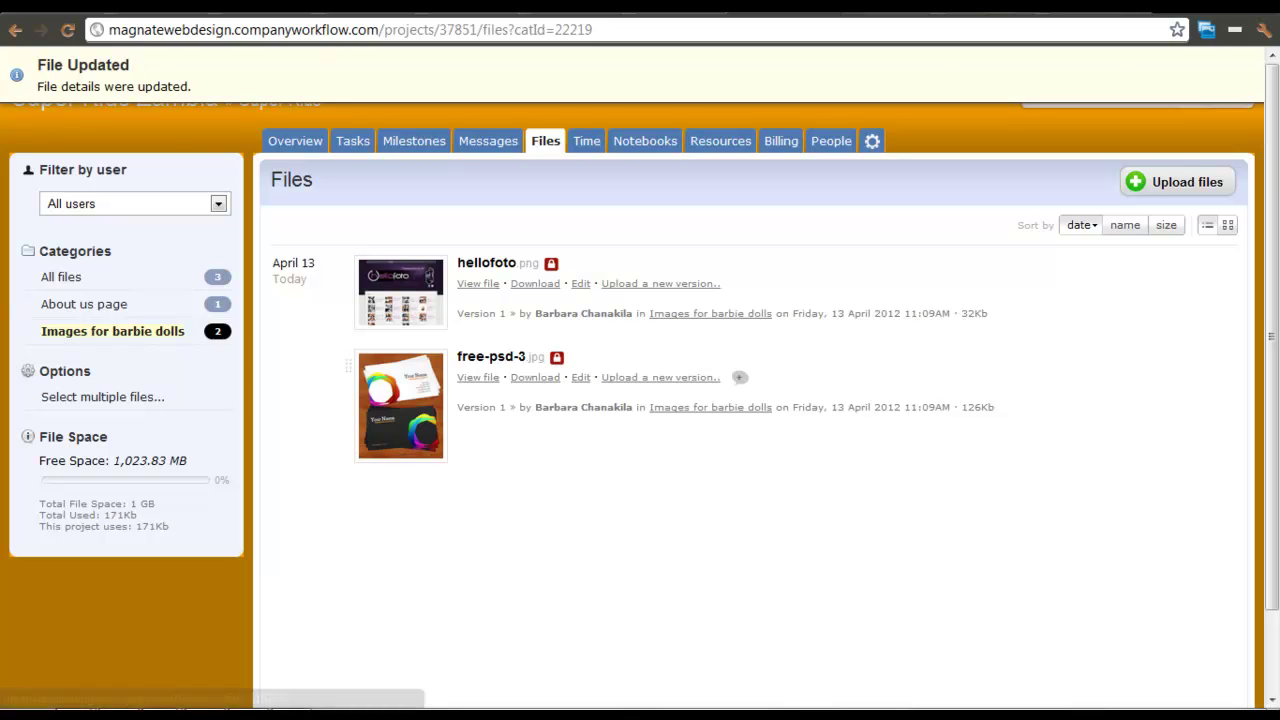
- Start a new upload in the "Images for barbie dolls" category with privacy limited to everyone in Magnate Web Design LTD. and Super Kids
left_click(1187, 181)
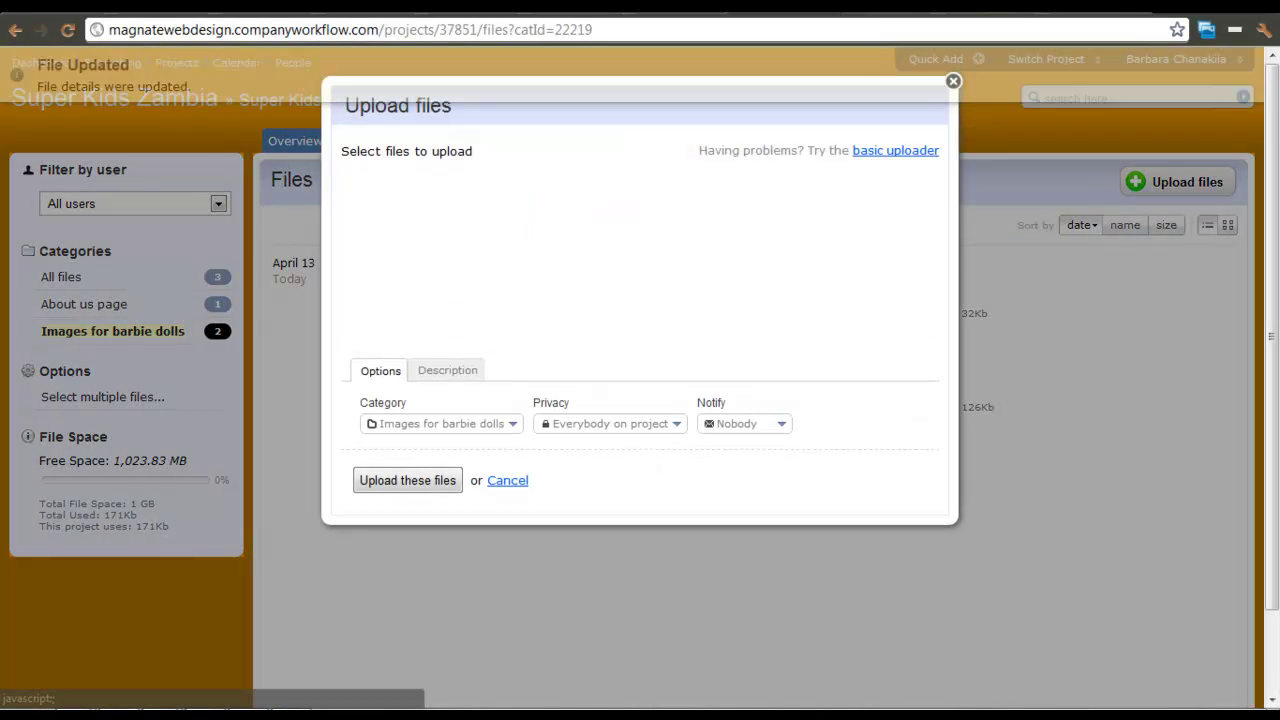
left_click(610, 423)
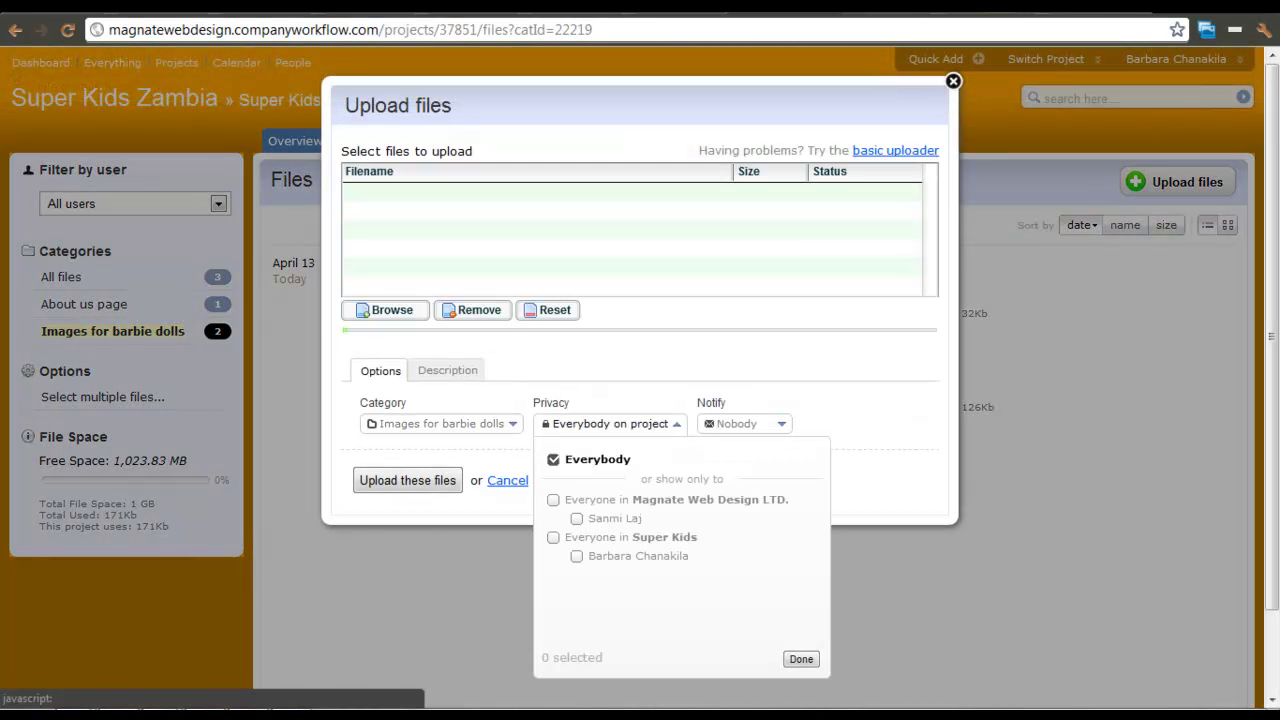
left_click(553, 499)
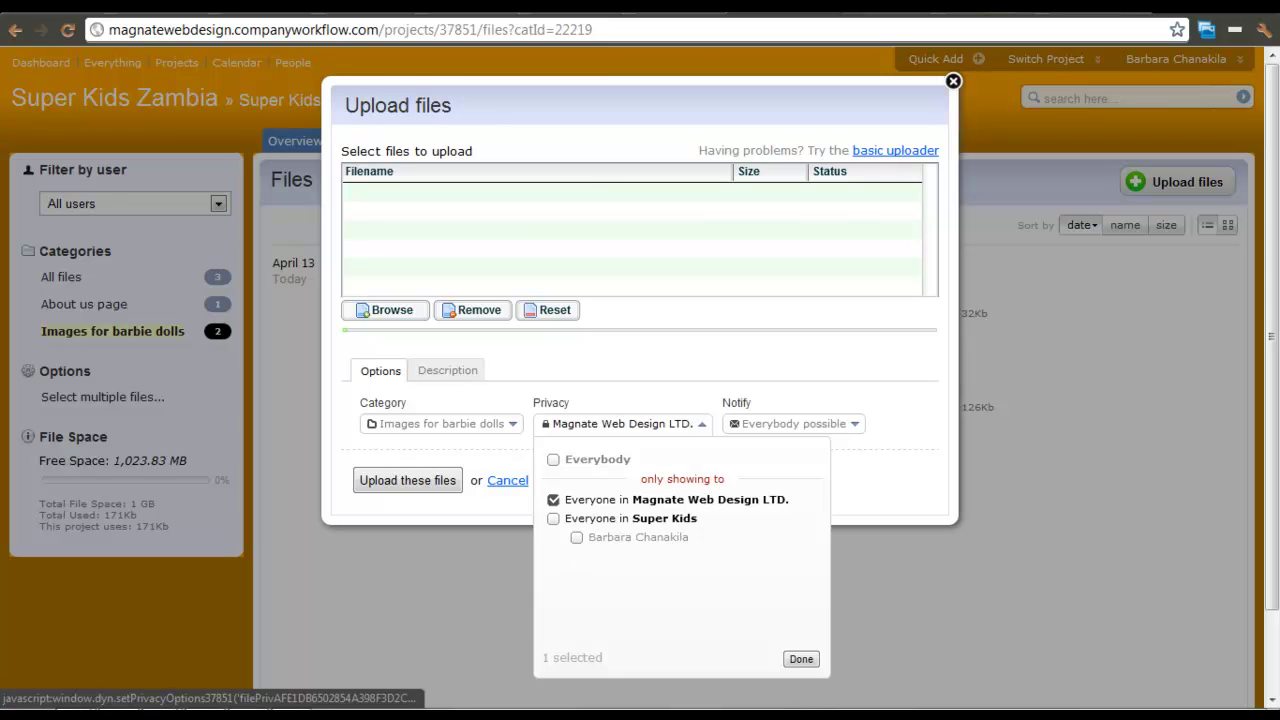
left_click(553, 518)
left_click(801, 658)
- Choose the bg2 PNG image from the Desktop and upload it to the category
left_click(386, 310)
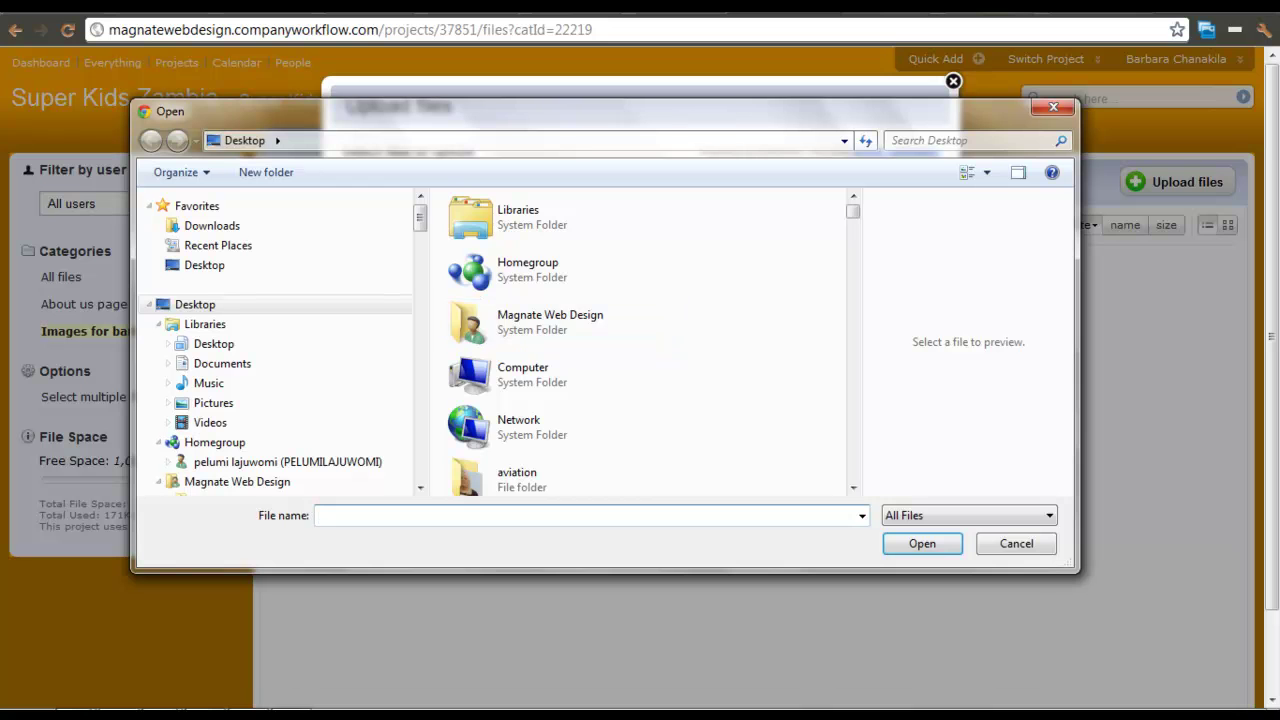
scroll(640, 340, "down", 10)
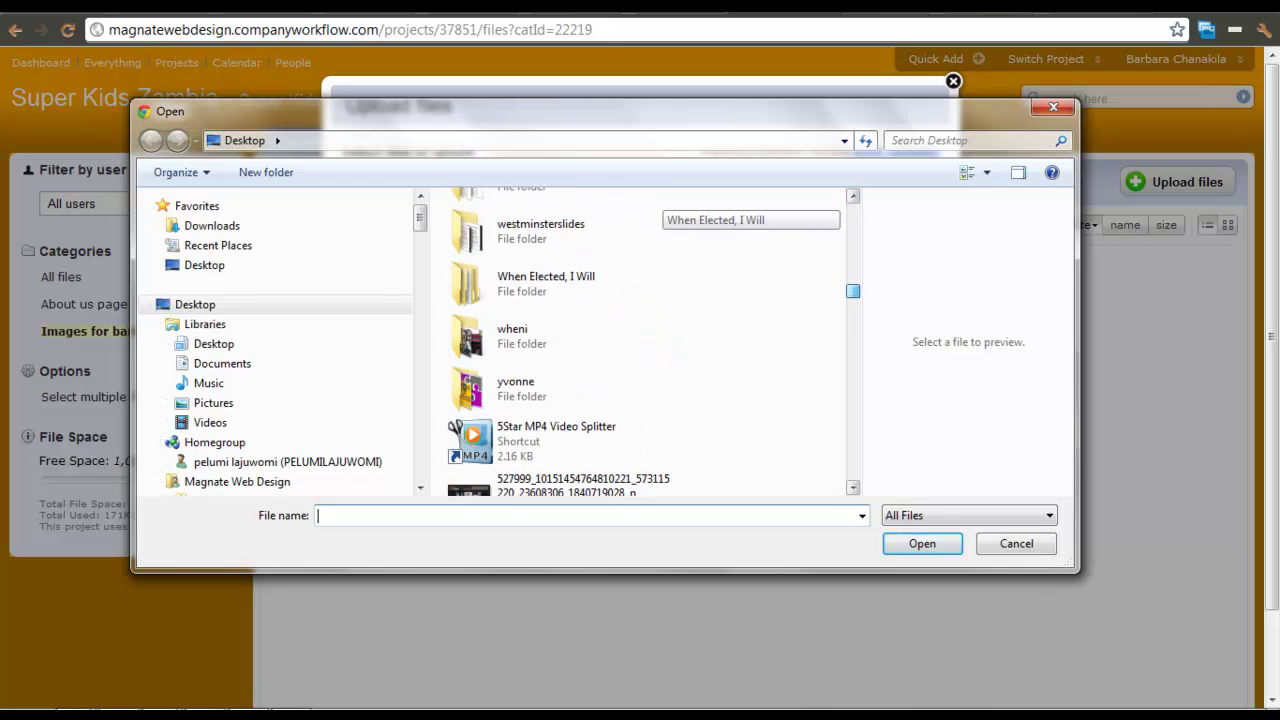
scroll(600, 240, "down", 8)
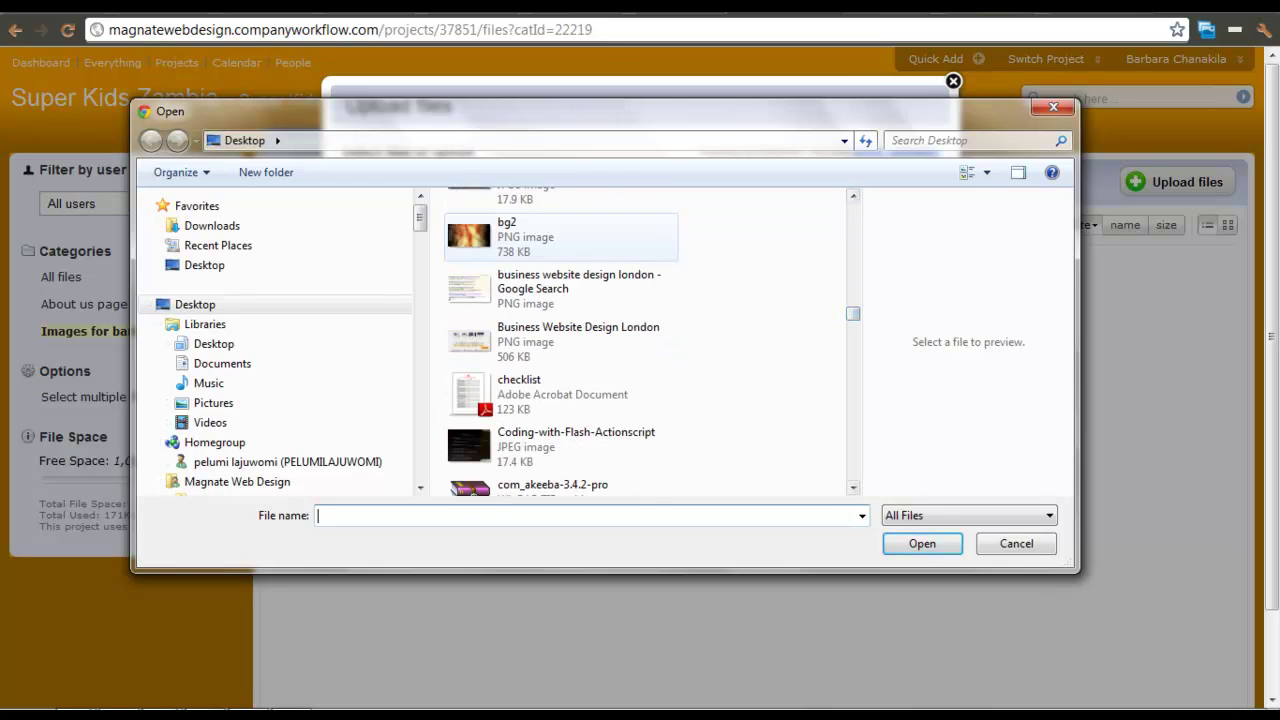
left_click(560, 237)
left_click(921, 543)
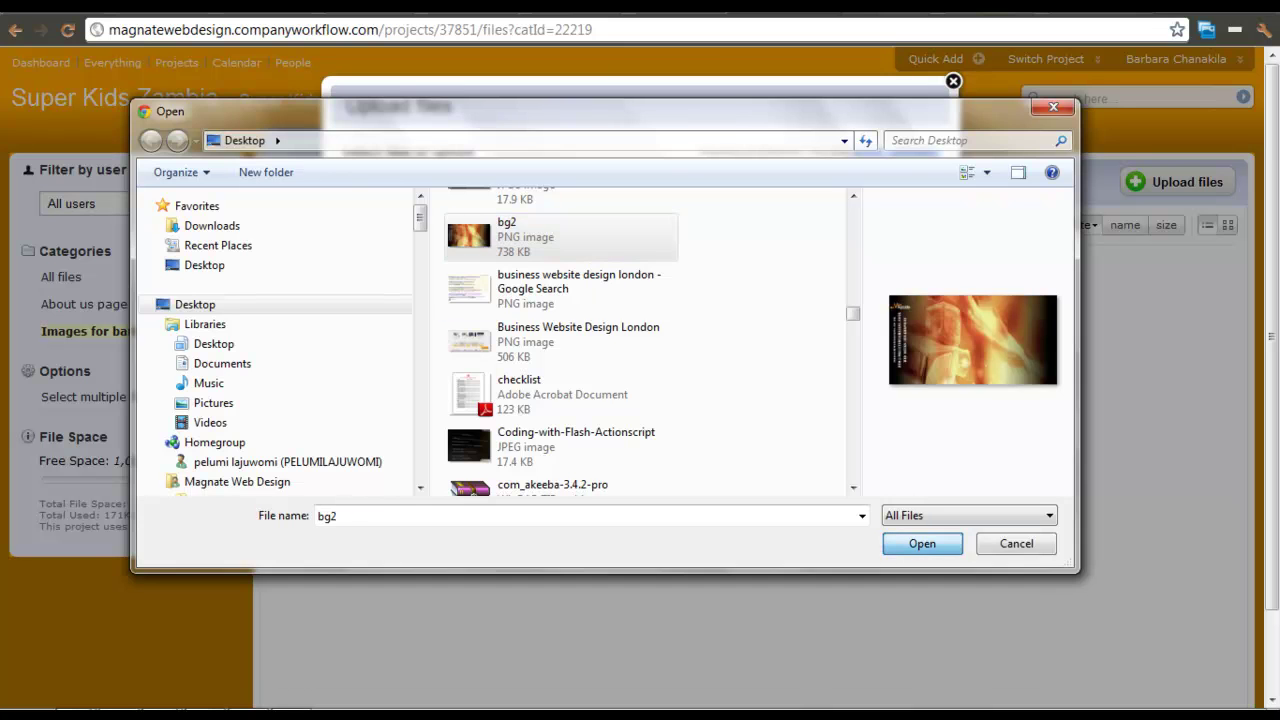
key("Return")
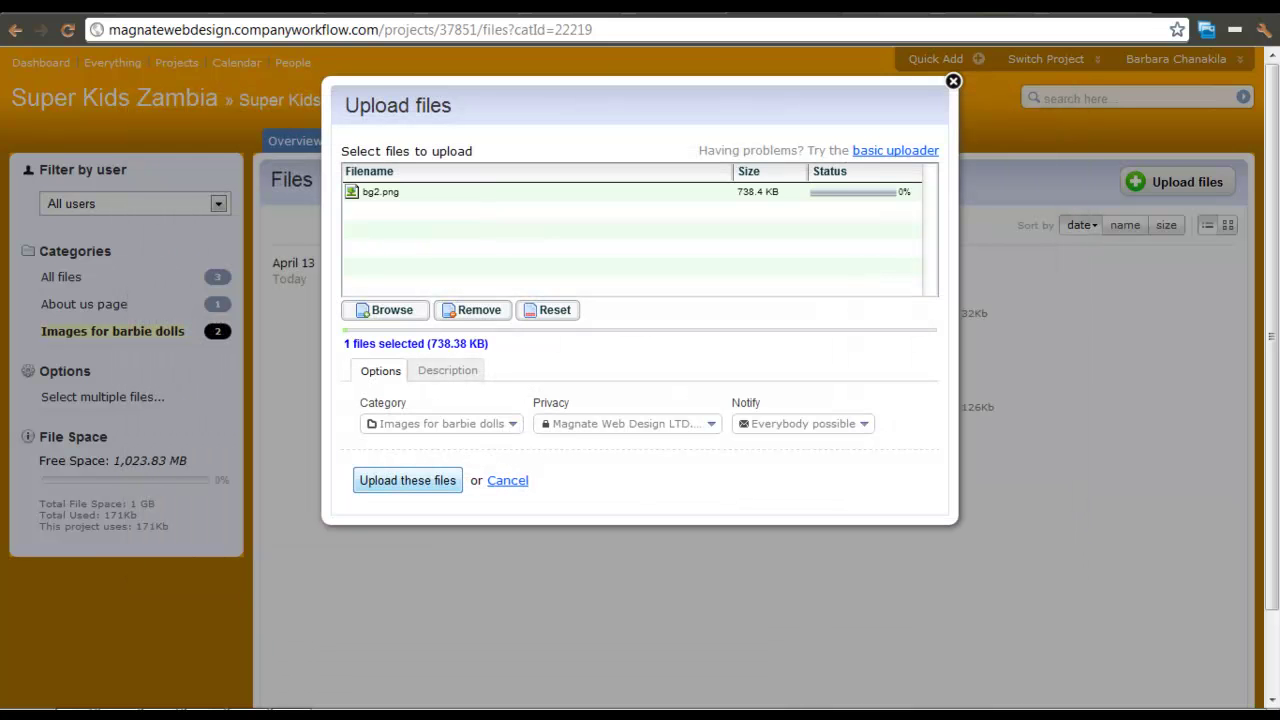
left_click(407, 480)
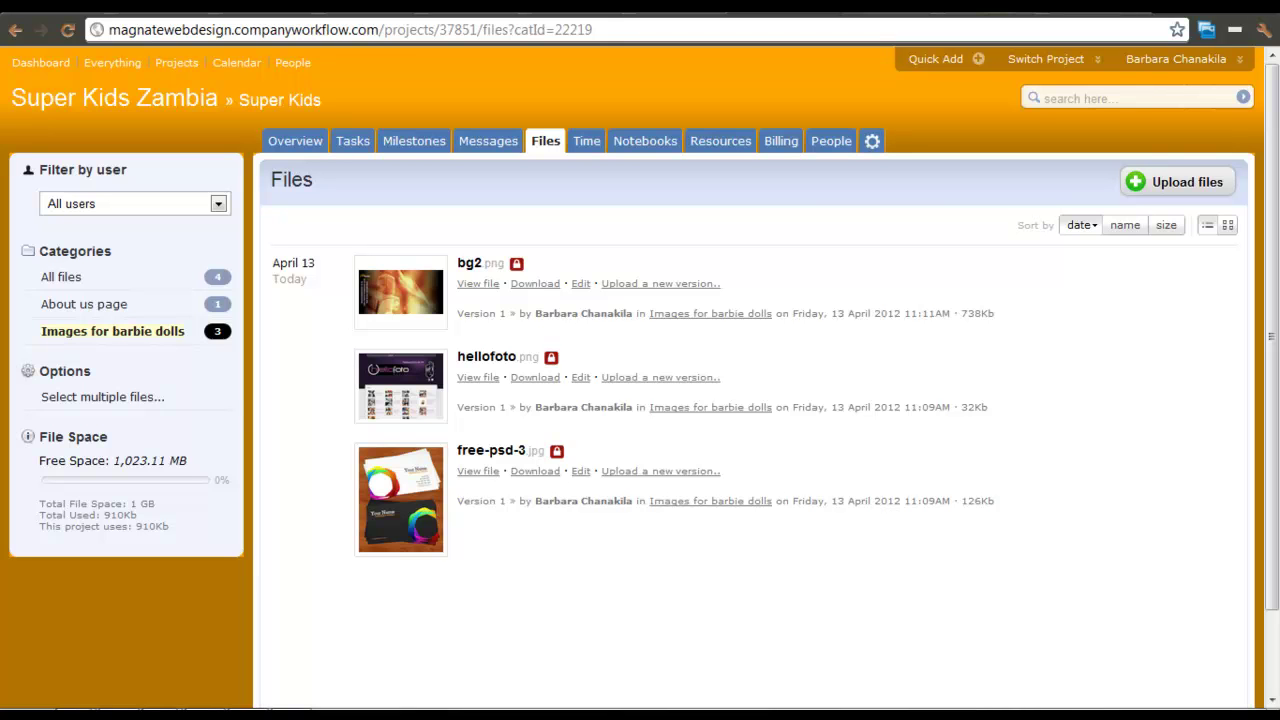
- View the project's messages and show the account options
left_click(488, 140)
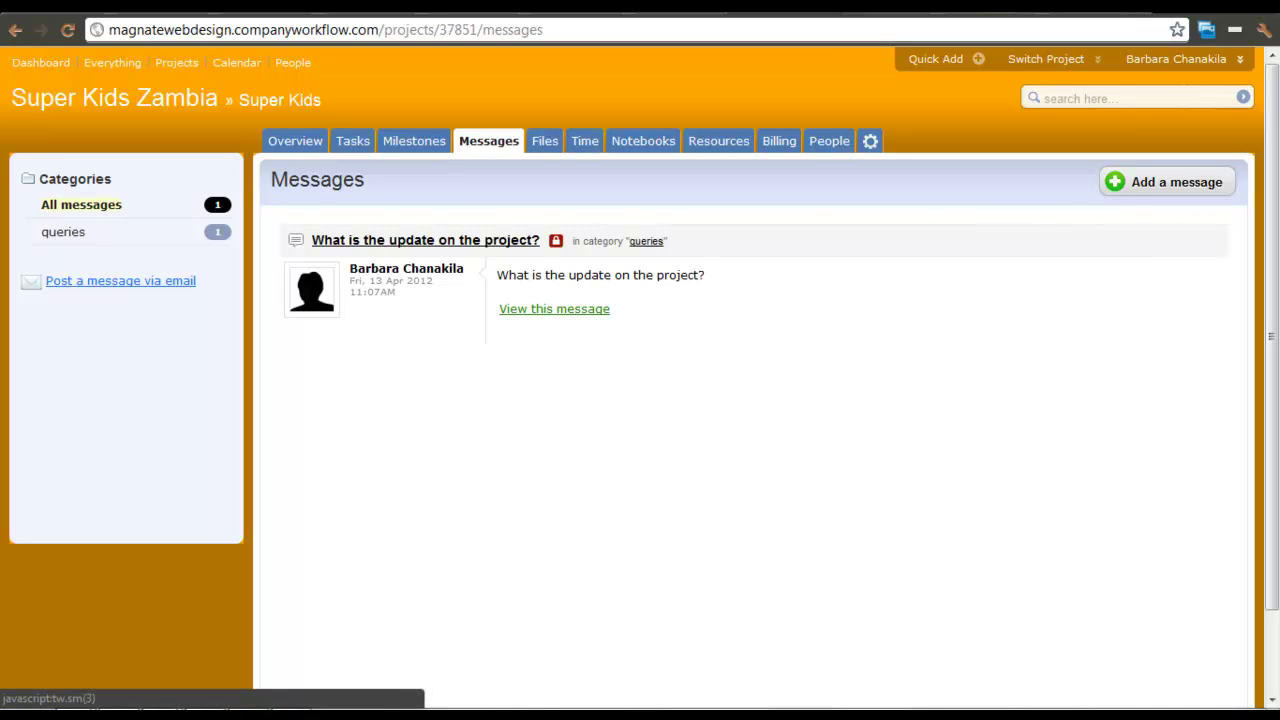
left_click(1176, 59)
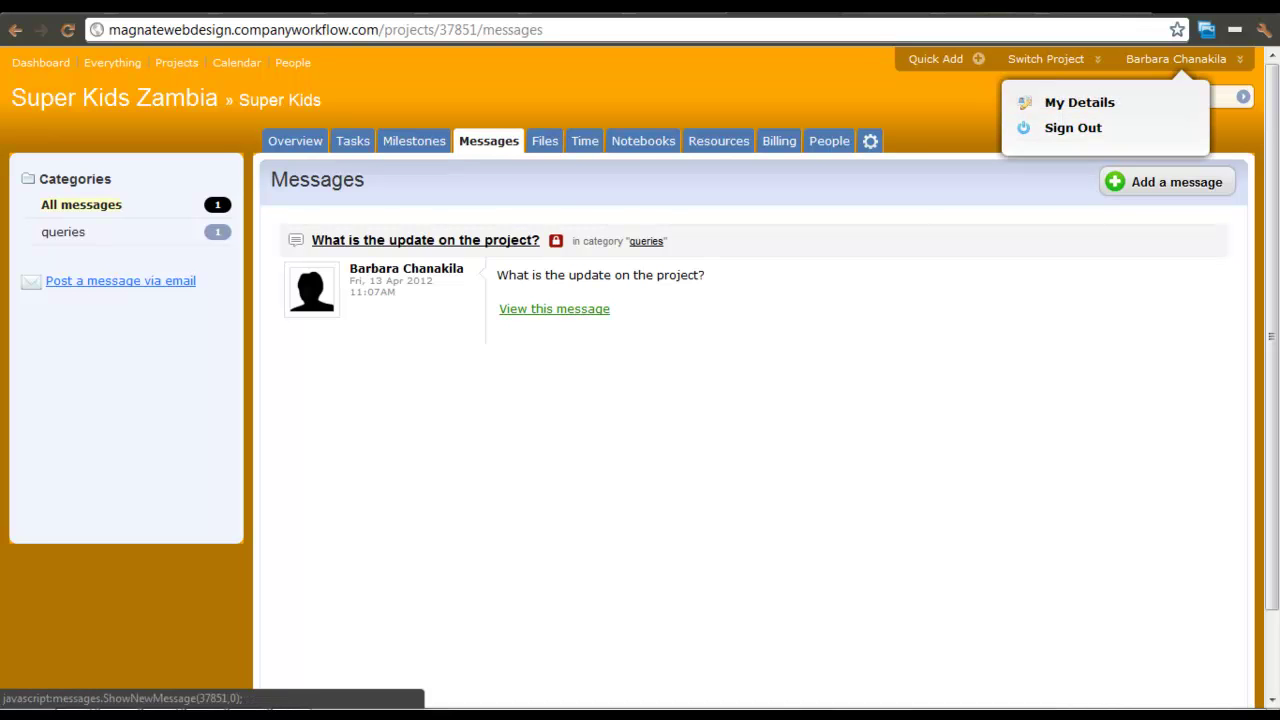
mouse_move(292, 695)
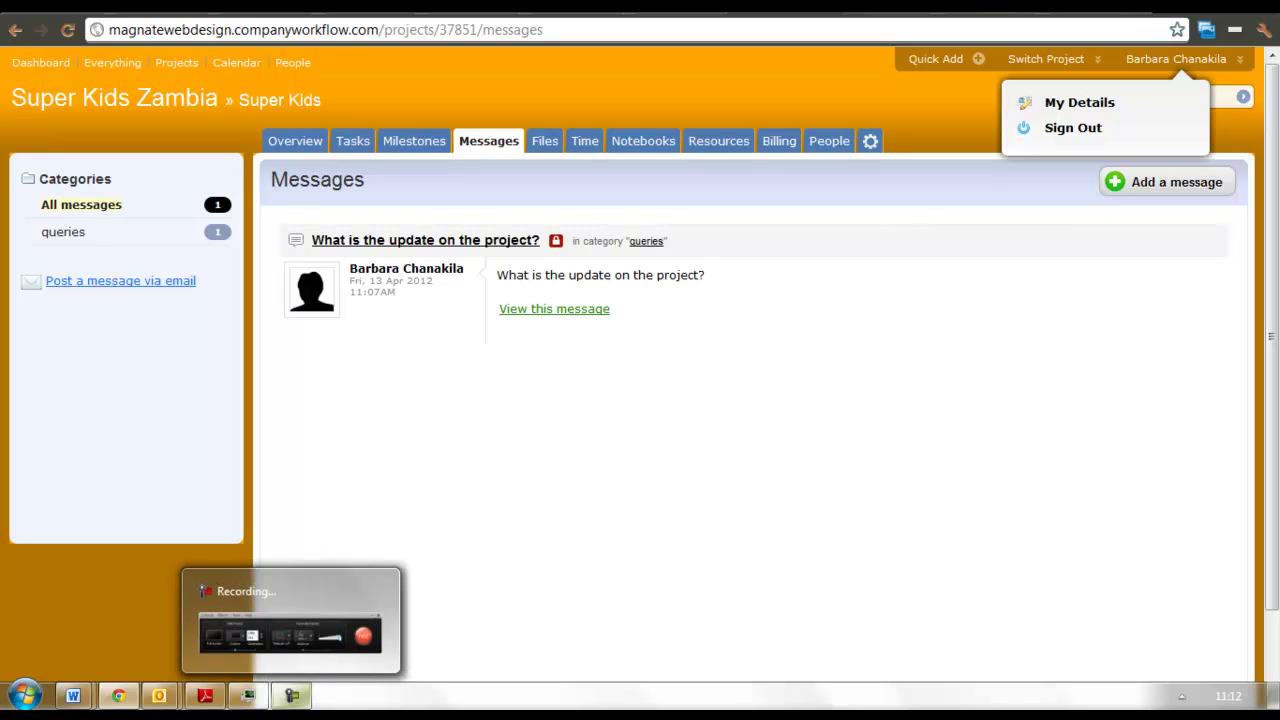